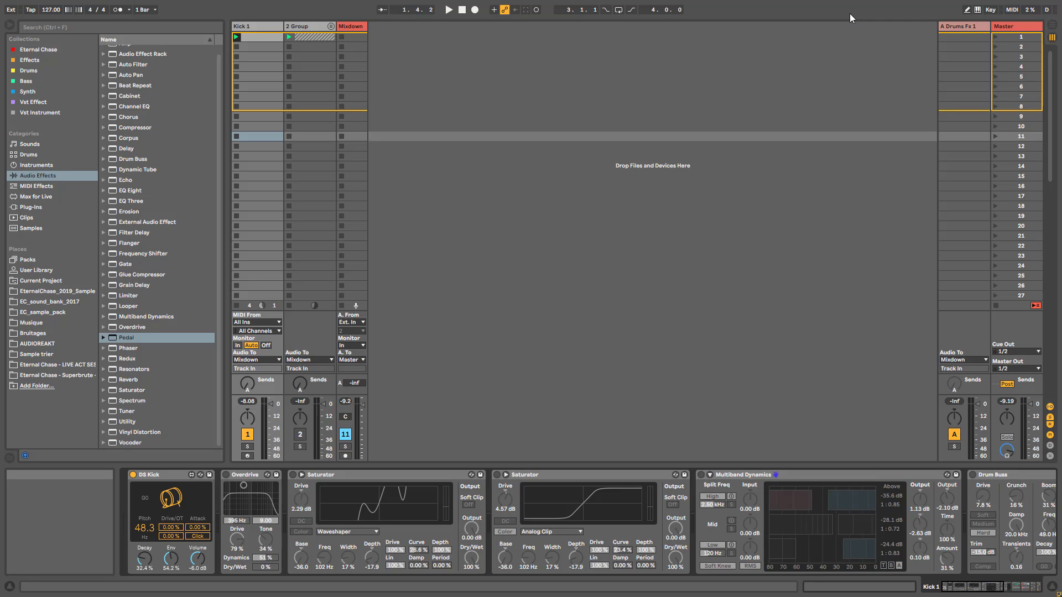
Play the Kick 1 clip and activate both Saturators in its device chain.
click(760, 477)
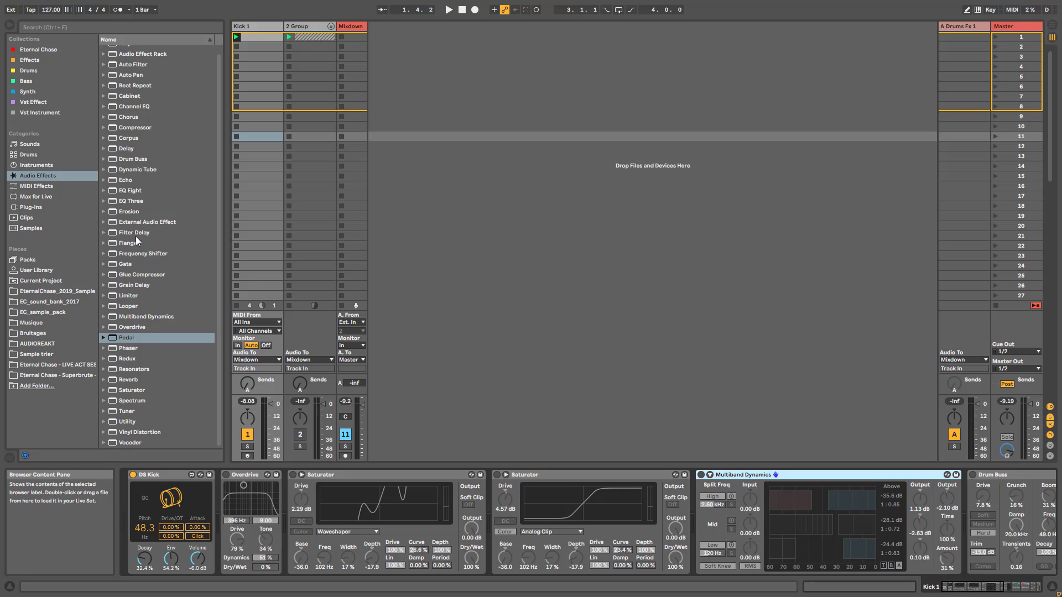
click(145, 476)
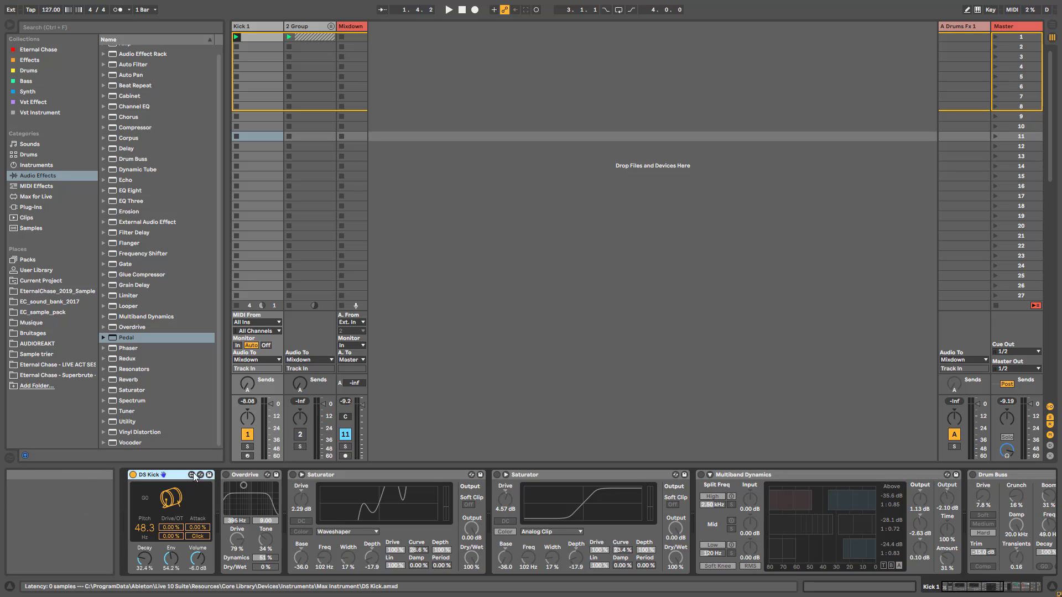
key(space)
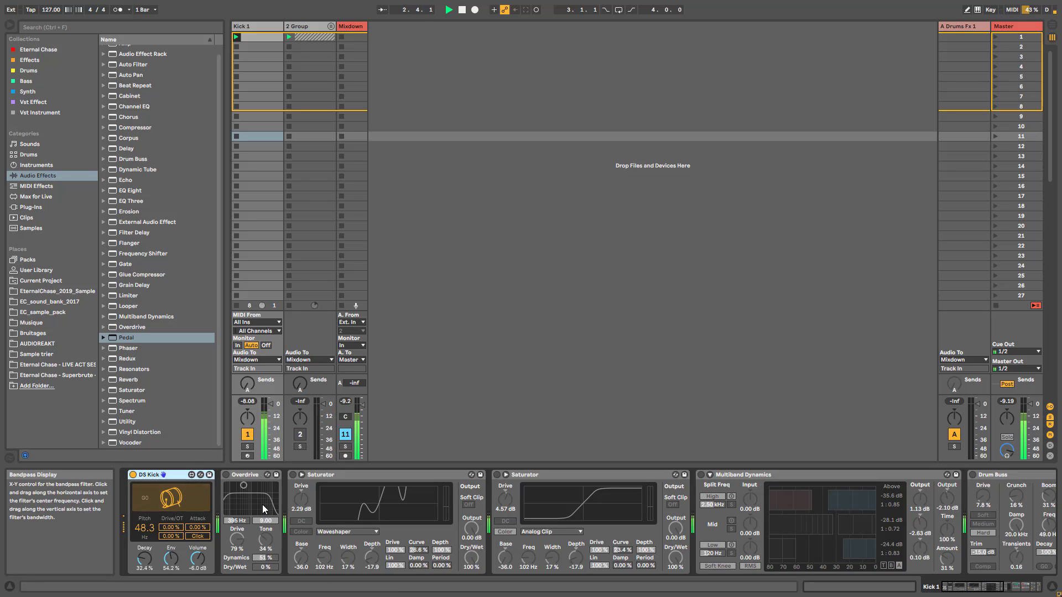
click(294, 475)
click(496, 475)
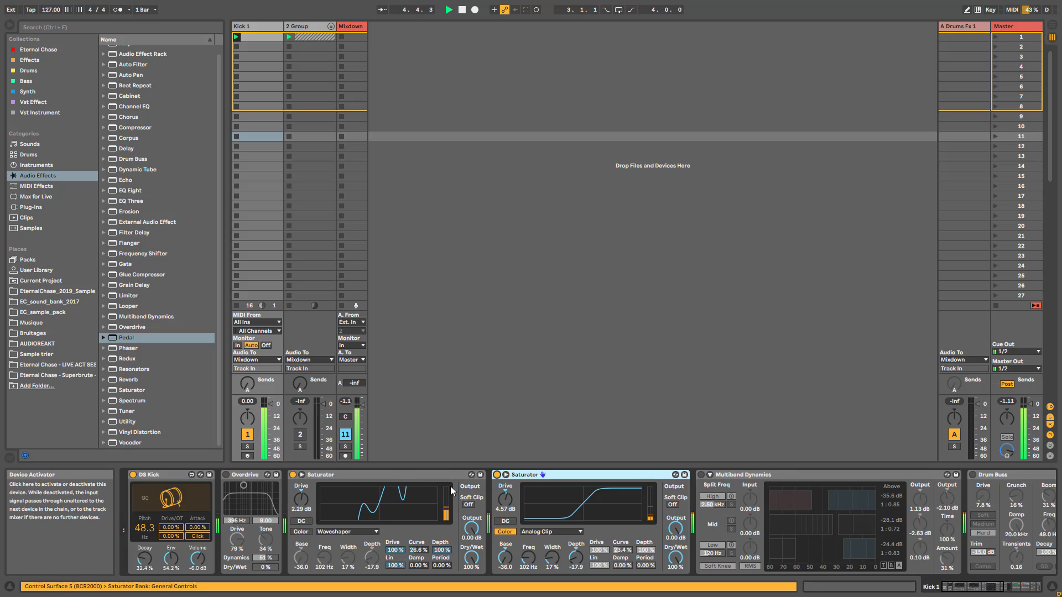
Audition the DS Kick's Drive at 100%, then return it to 0%.
click(146, 532)
drag(146, 532, 172, 565)
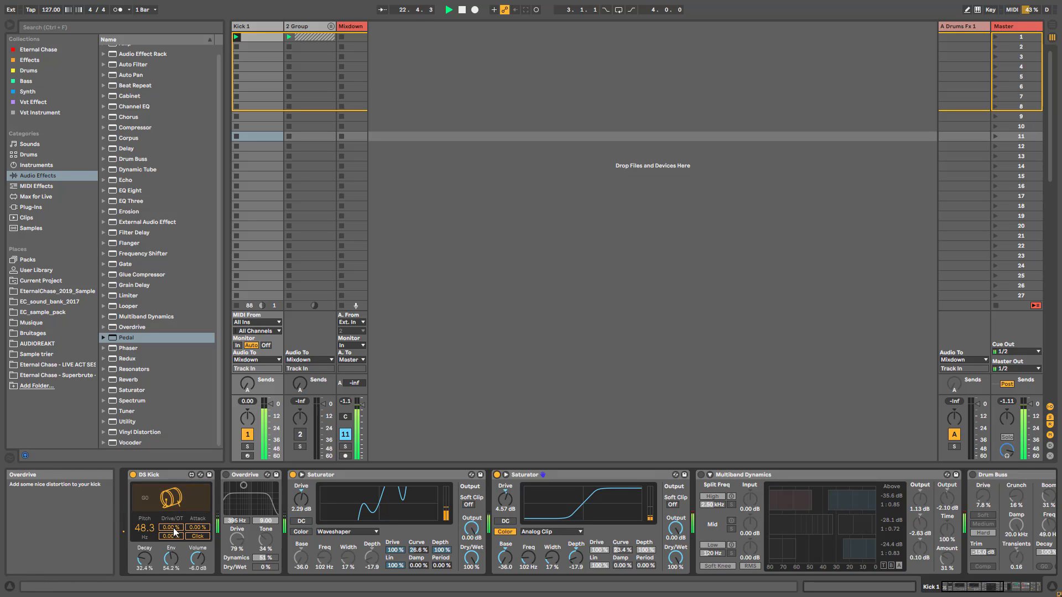
drag(174, 529, 173, 459)
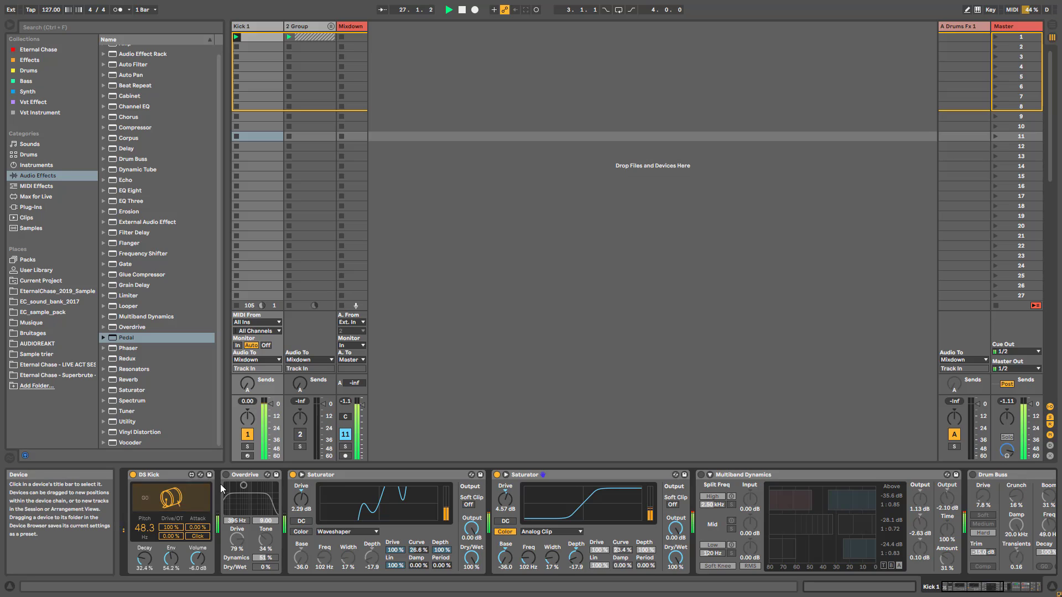
drag(173, 533, 173, 563)
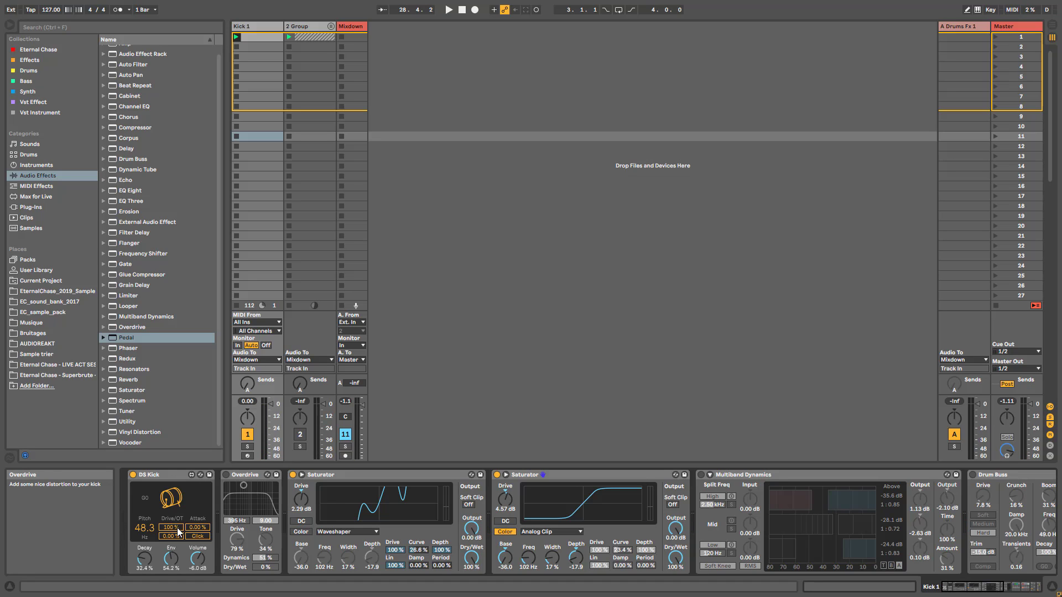
key(space)
drag(178, 532, 173, 559)
key(space)
Activate the Overdrive and, during playback, set its Drive to 55% and its Dry/Wet to 70%.
click(224, 479)
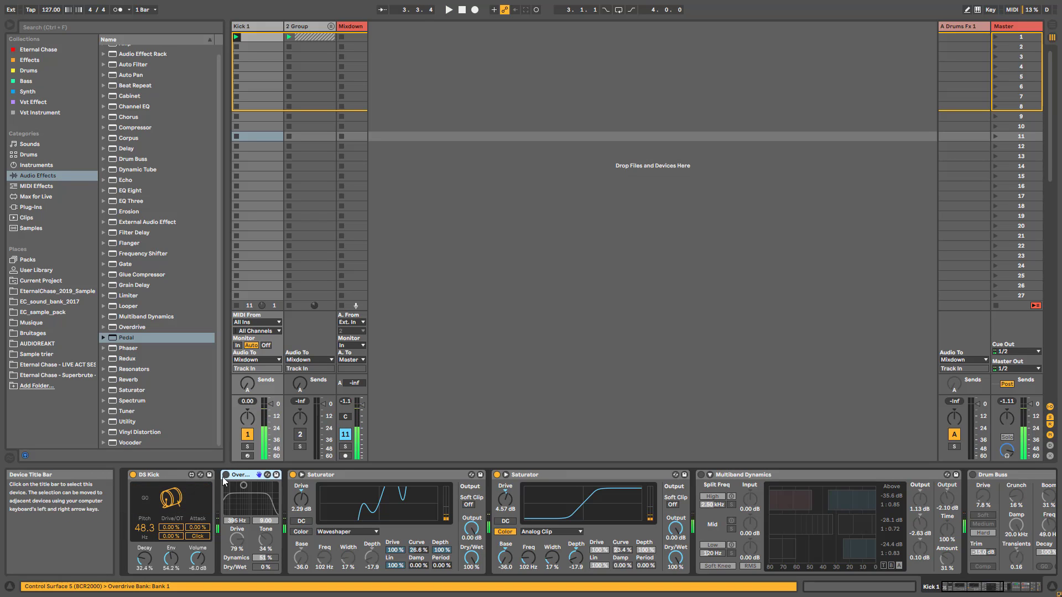
click(226, 475)
key(space)
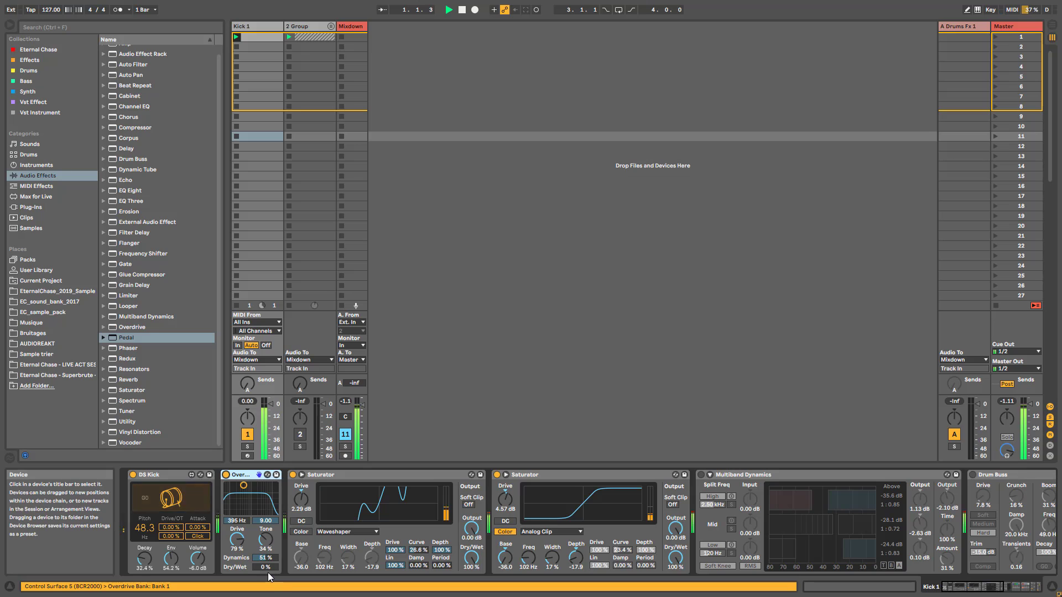
drag(267, 567, 239, 558)
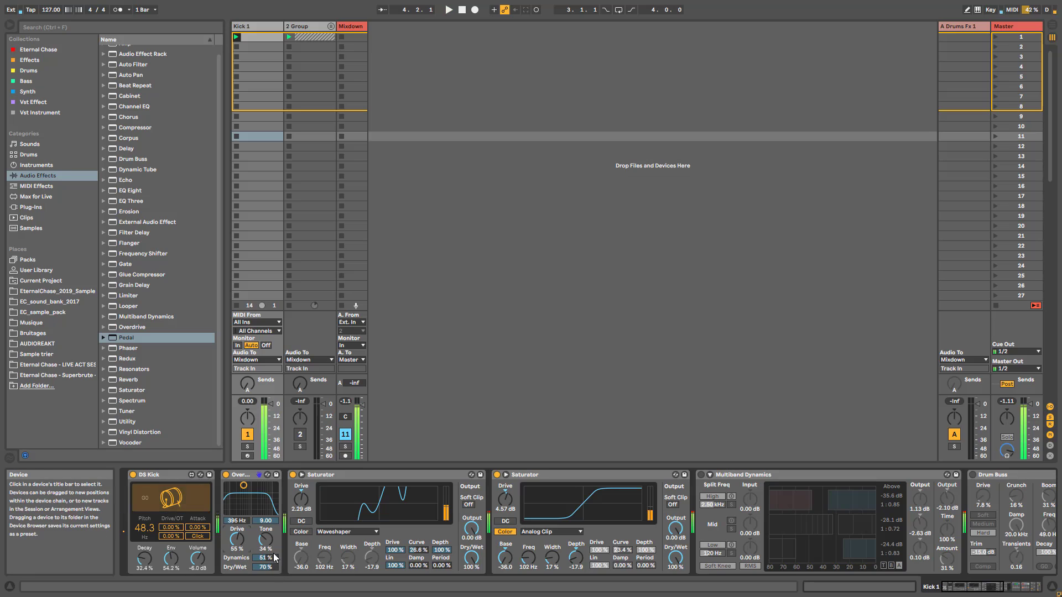
Try the Overdrive with its bandpass at about 3.58 kHz, Drive 66%, Tone 45% and Dry/Wet 68% during playback.
click(244, 476)
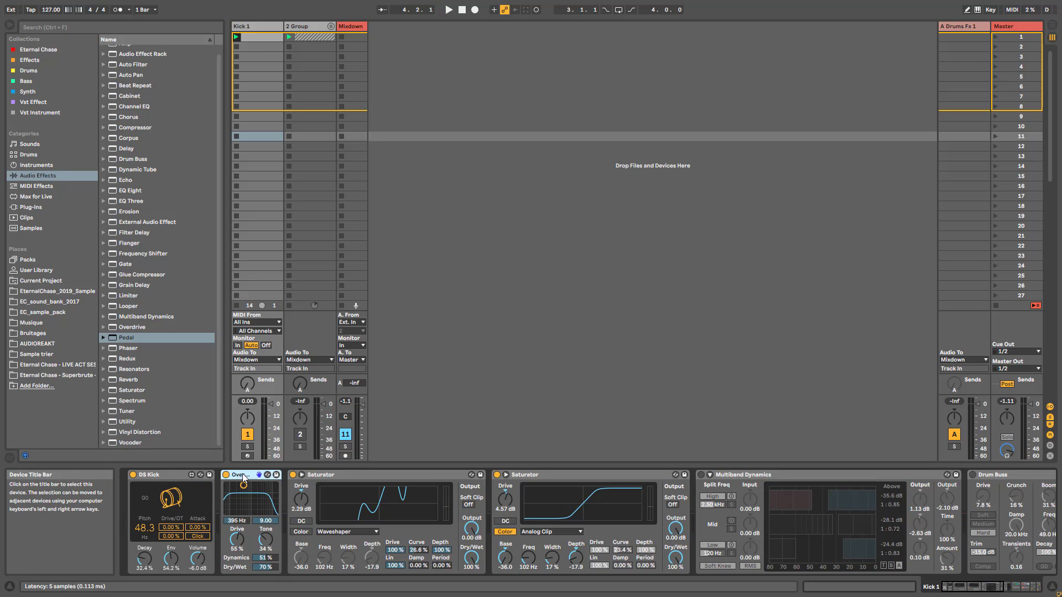
drag(252, 493, 256, 485)
mouse_move(267, 567)
mouse_down()
mouse_move(267, 551)
mouse_move(236, 530)
mouse_move(237, 542)
mouse_move(266, 533)
mouse_move(267, 562)
mouse_up()
key(space)
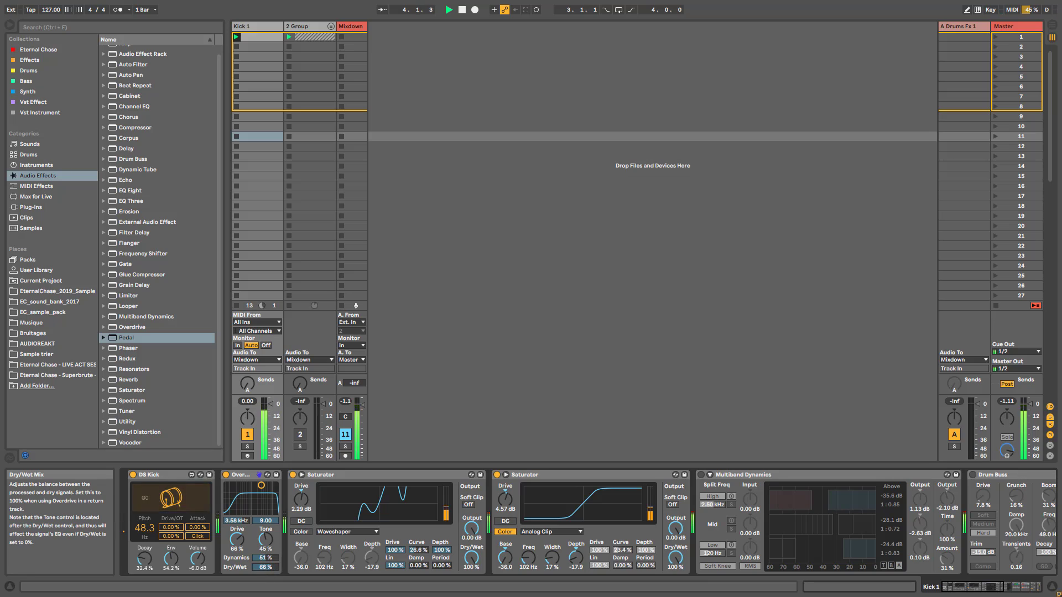
click(242, 477)
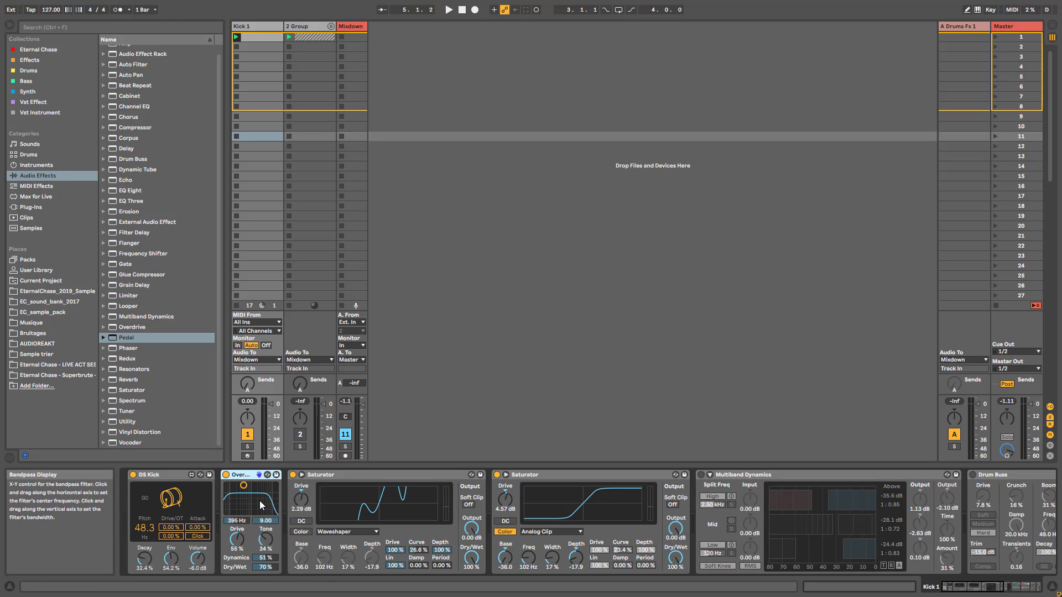
During playback, set the Overdrive to 40% Drive, 27% Tone and 0% Dry/Wet, and deactivate it.
key(space)
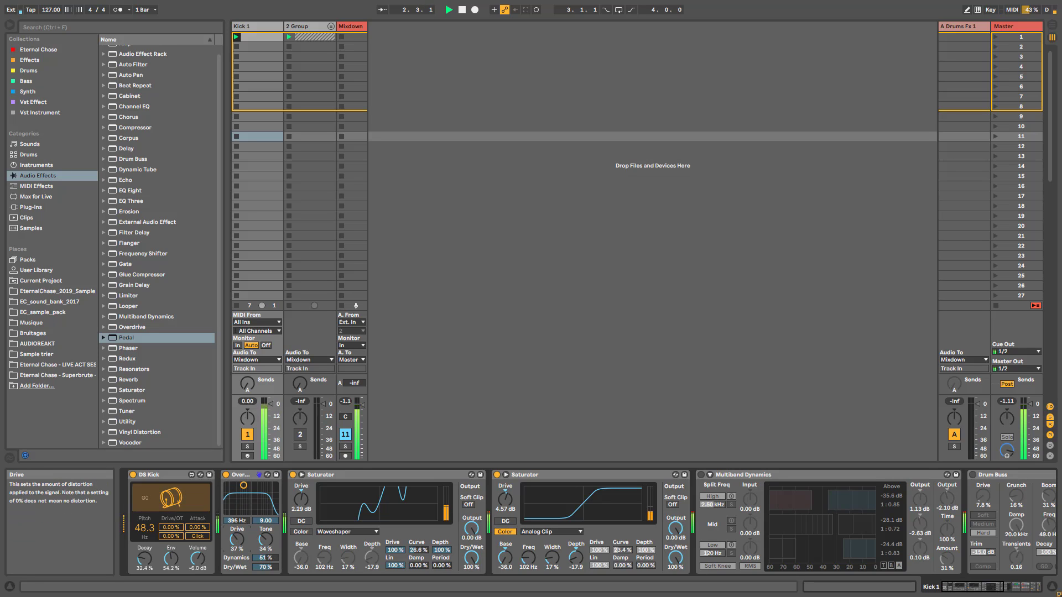
drag(237, 539, 265, 539)
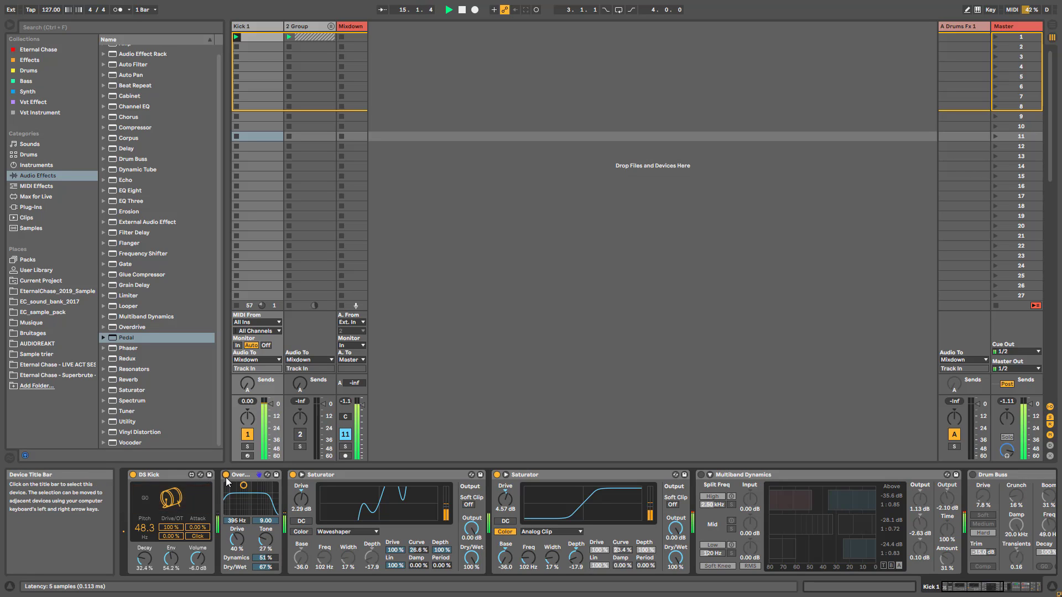
mouse_move(273, 573)
mouse_down()
mouse_move(273, 590)
mouse_move(273, 562)
mouse_move(272, 586)
mouse_up()
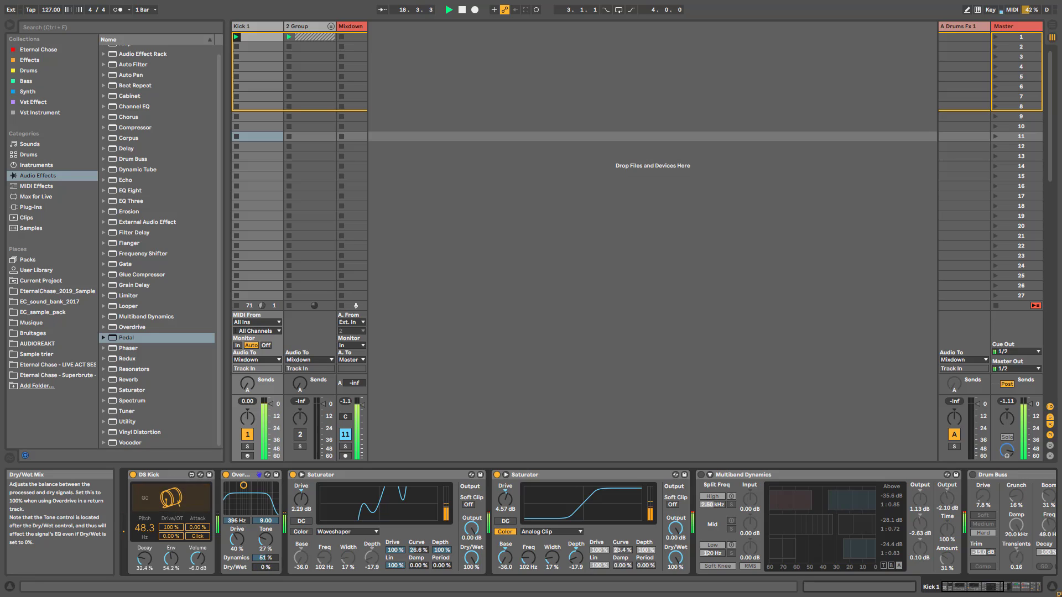
click(227, 477)
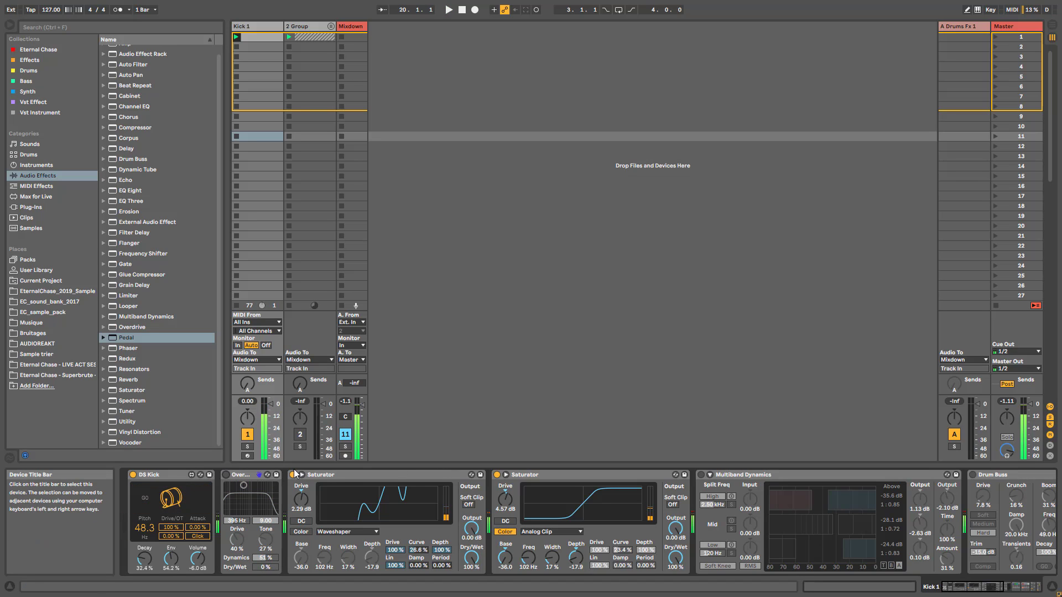
Deactivate both Saturators, keeping Analog Clip as the second one's curve type.
click(319, 475)
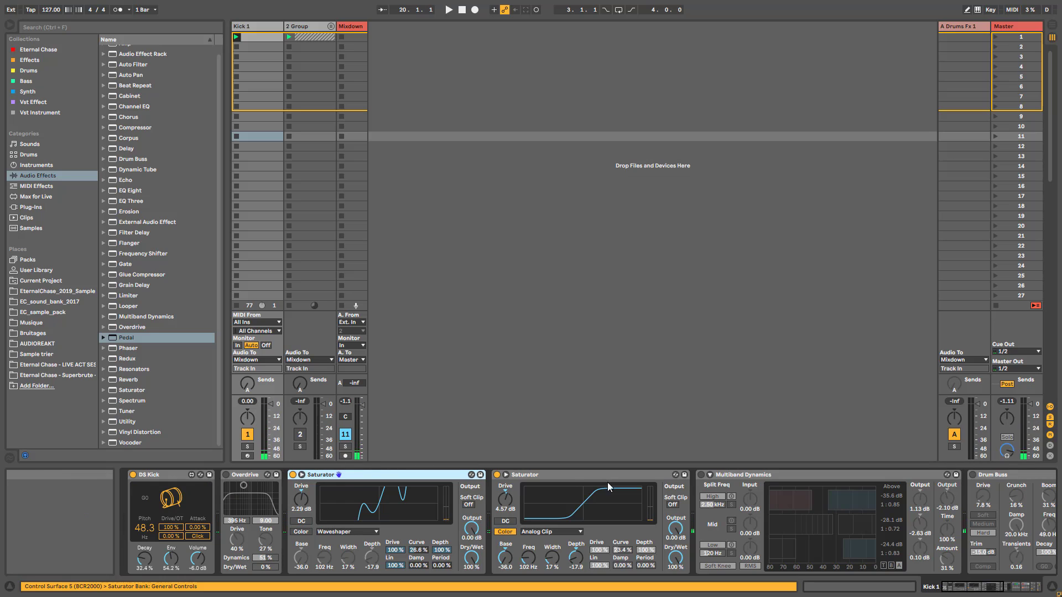
click(292, 475)
click(561, 474)
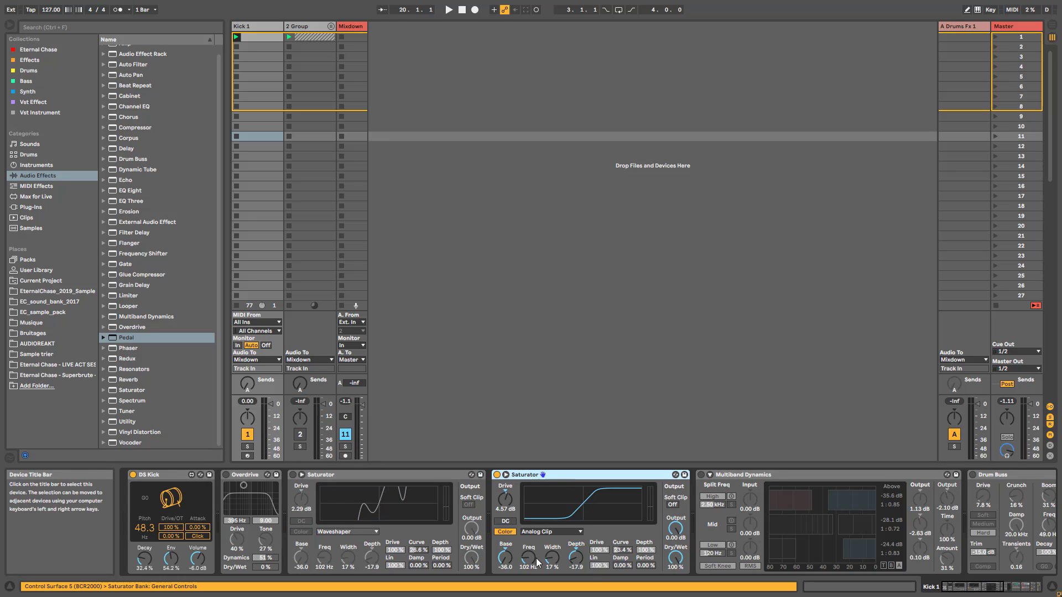
click(545, 532)
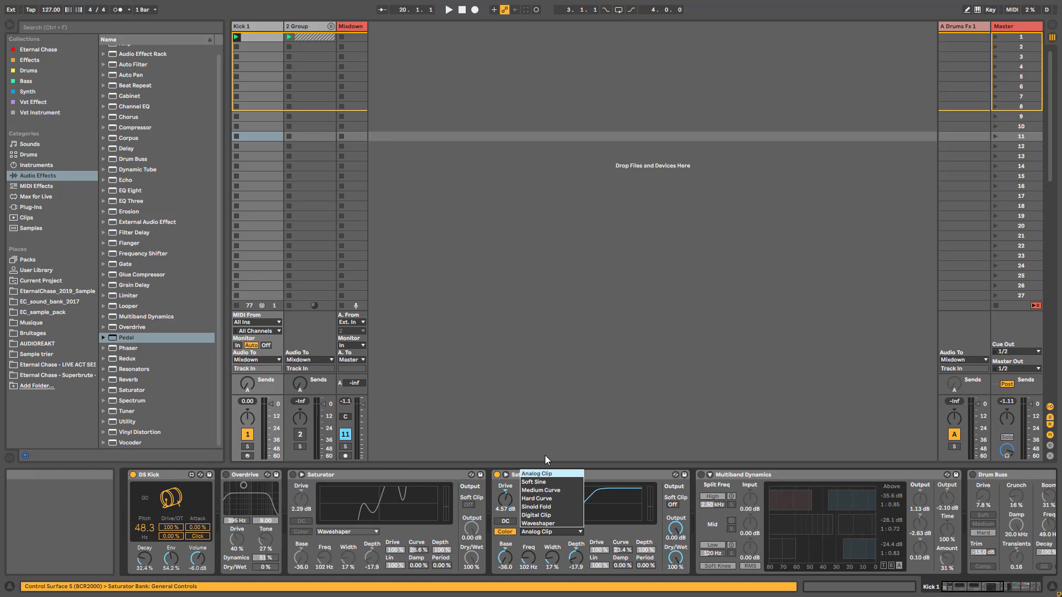
click(546, 475)
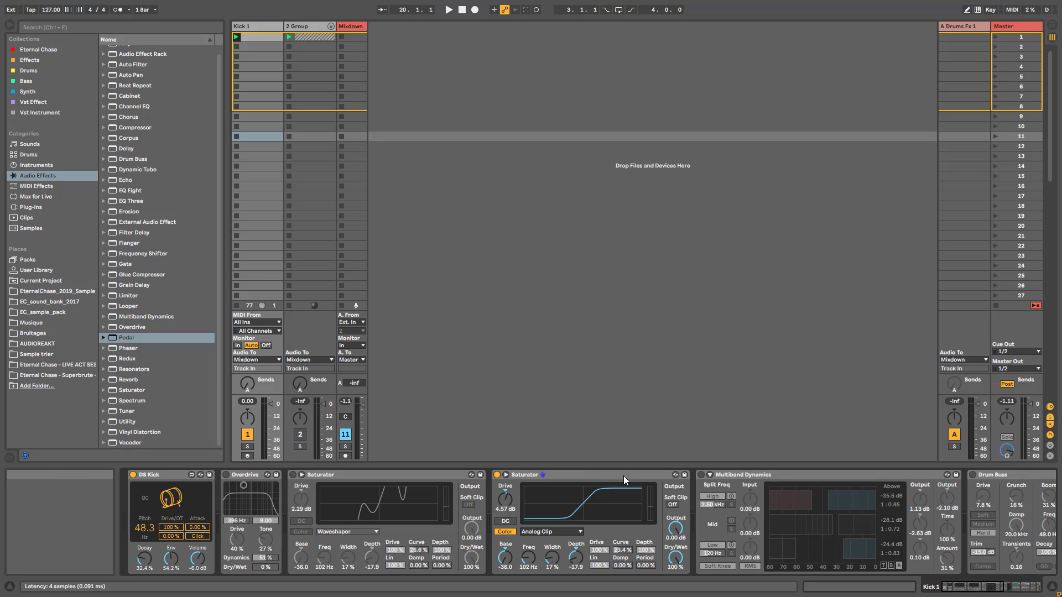
click(496, 475)
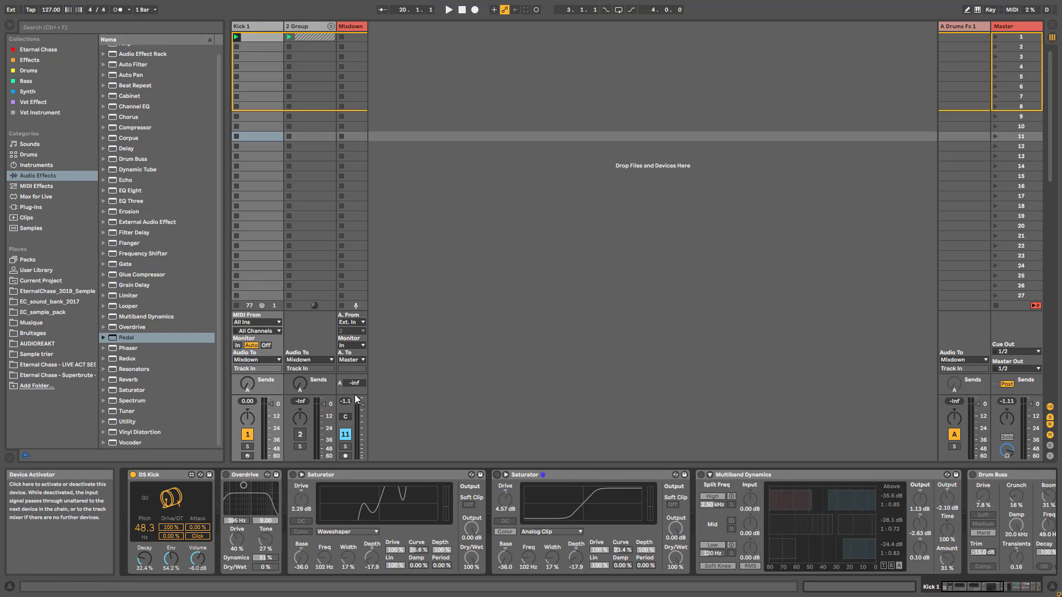
Replace the second Saturator with a fresh default Saturator, keeping its curve type on Analog Clip.
click(132, 394)
key(Return)
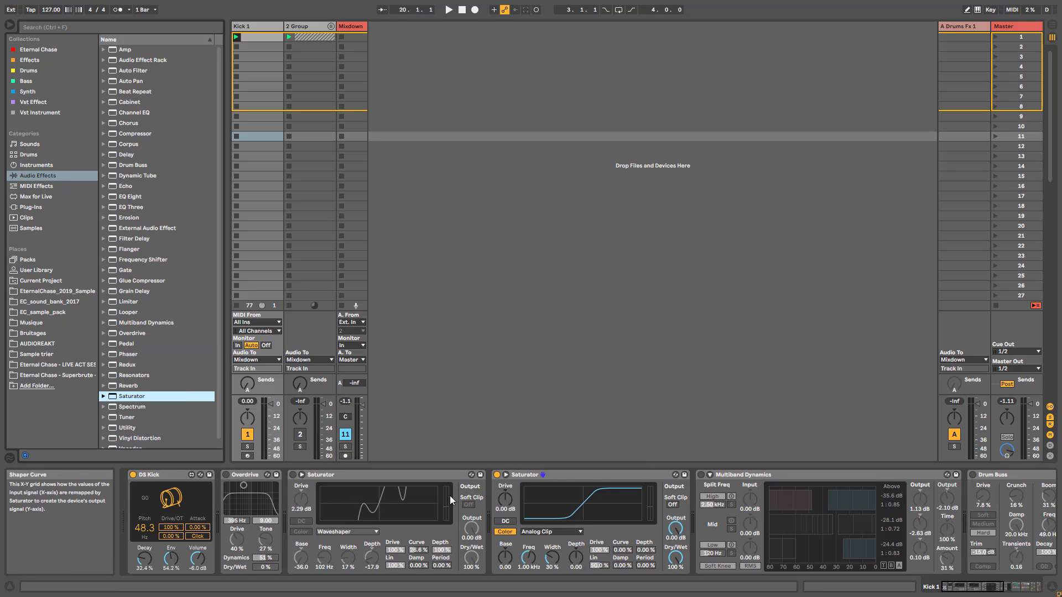
click(566, 532)
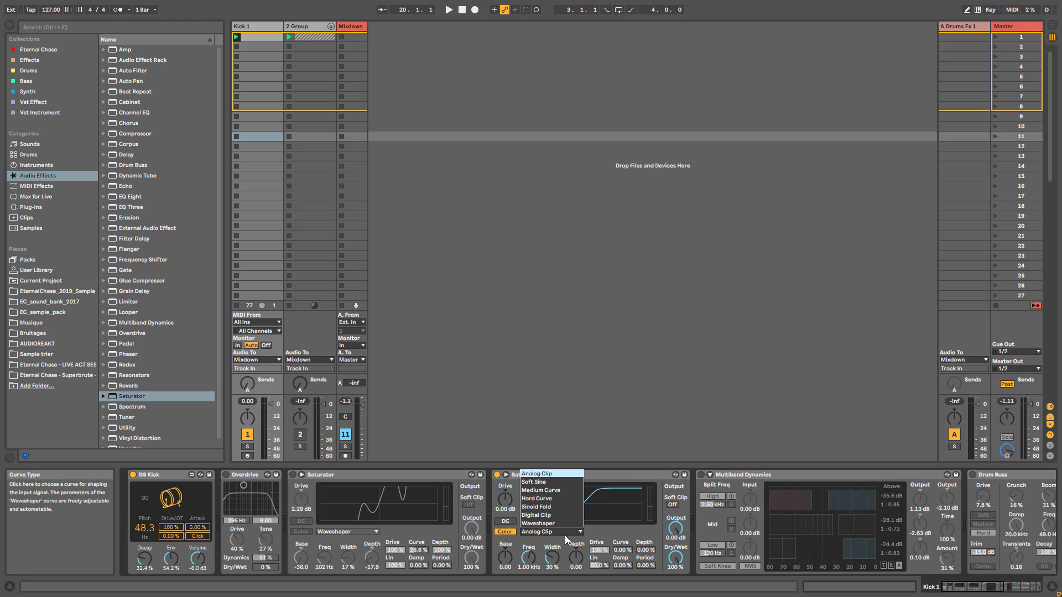
click(566, 534)
Set the new Saturator's Drive to 6.86 dB during playback and compare the kick with the device bypassed and active.
key(space)
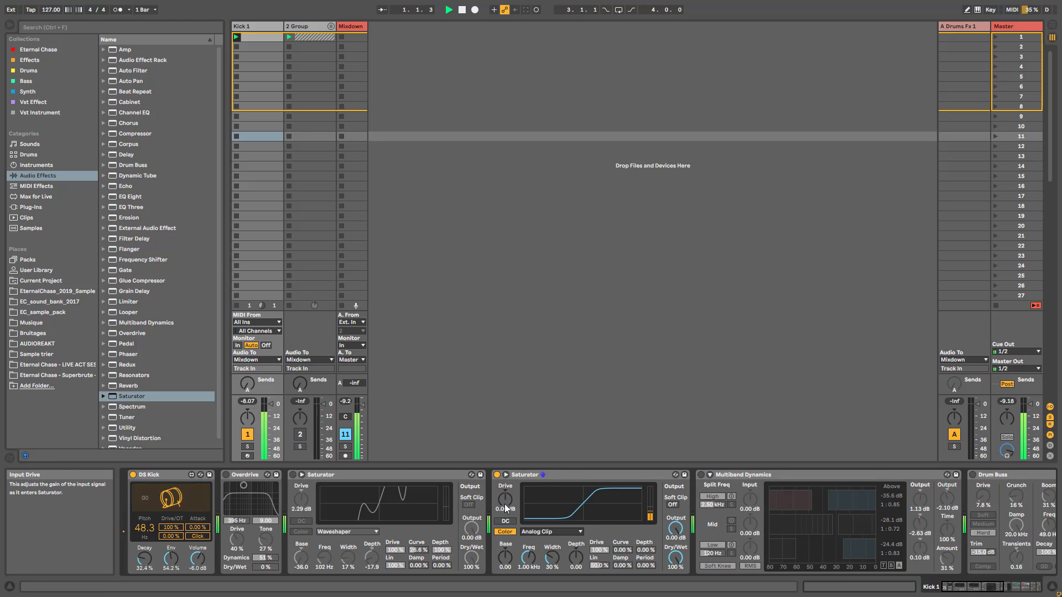
mouse_move(505, 503)
mouse_down()
mouse_move(504, 482)
mouse_move(507, 518)
mouse_up()
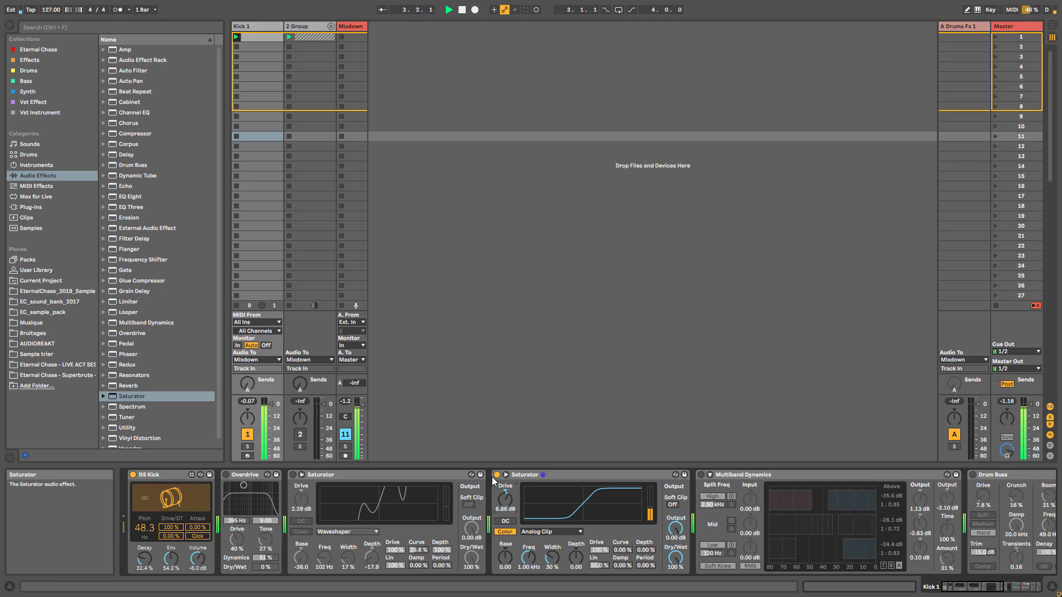
click(495, 476)
click(495, 476)
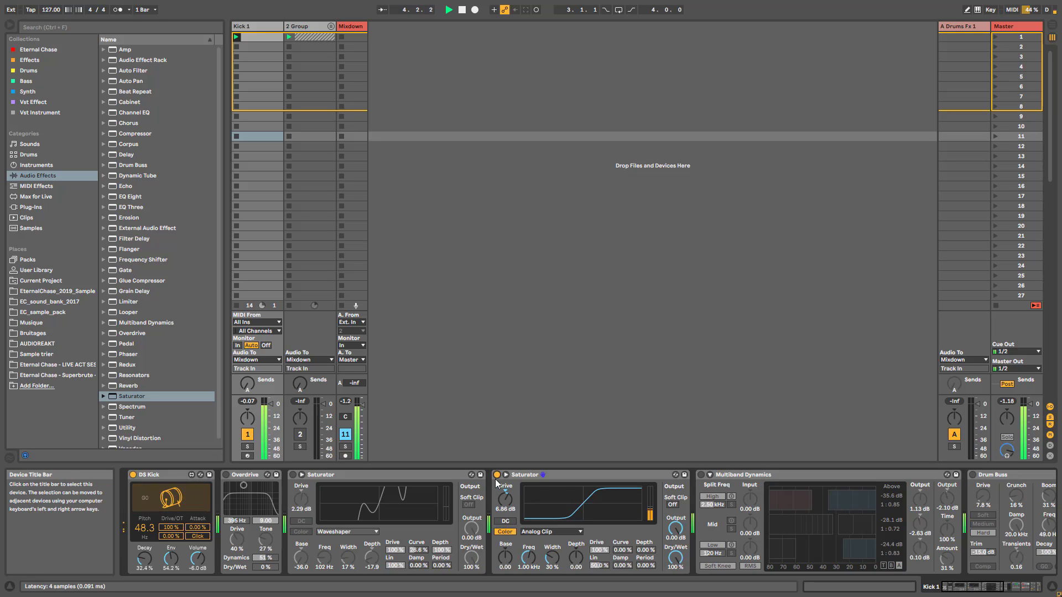
key(space)
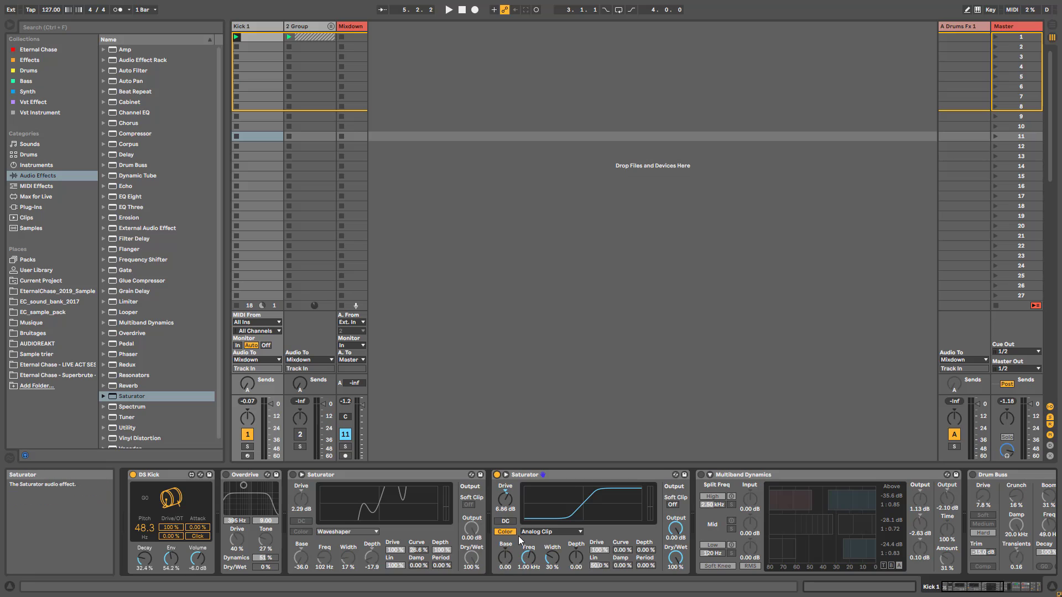
During playback, set the Saturator's Color controls to Base 16.0, Freq 549 Hz, Width 67% and Depth 9.14.
key(space)
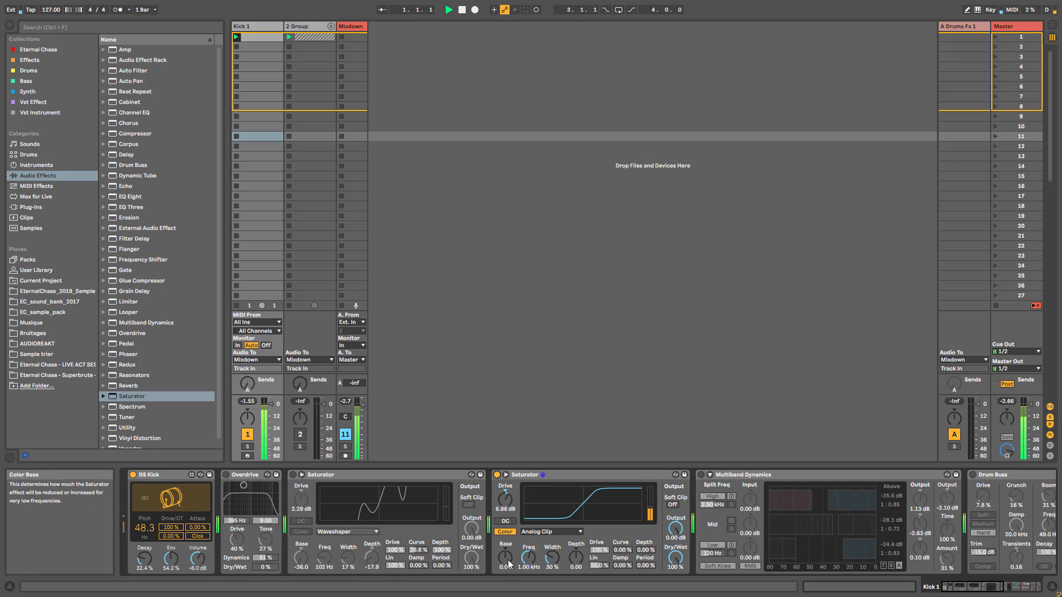
drag(506, 558, 507, 572)
drag(576, 557, 575, 548)
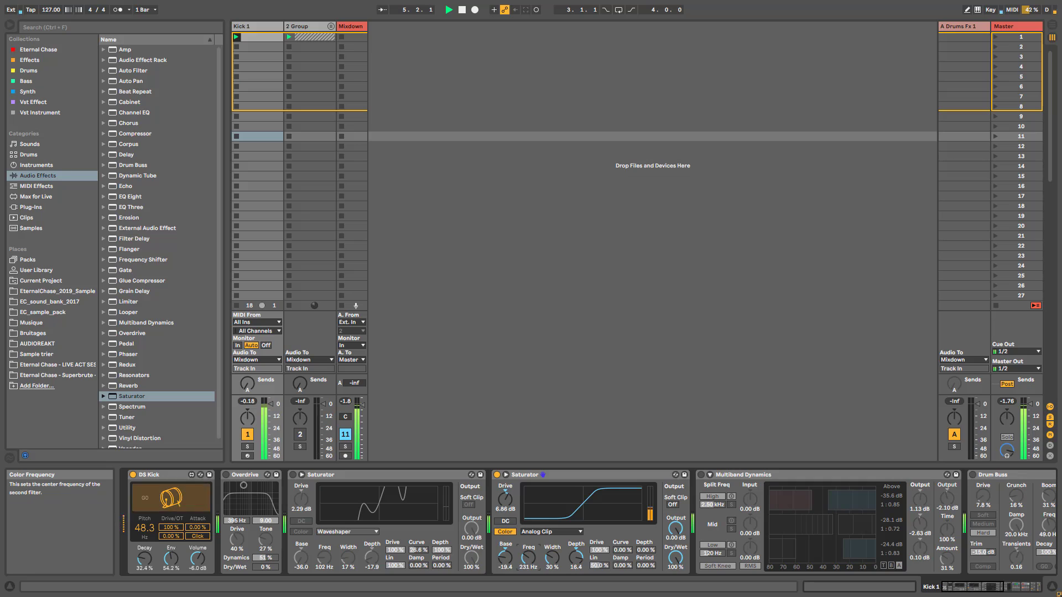
drag(528, 558, 550, 553)
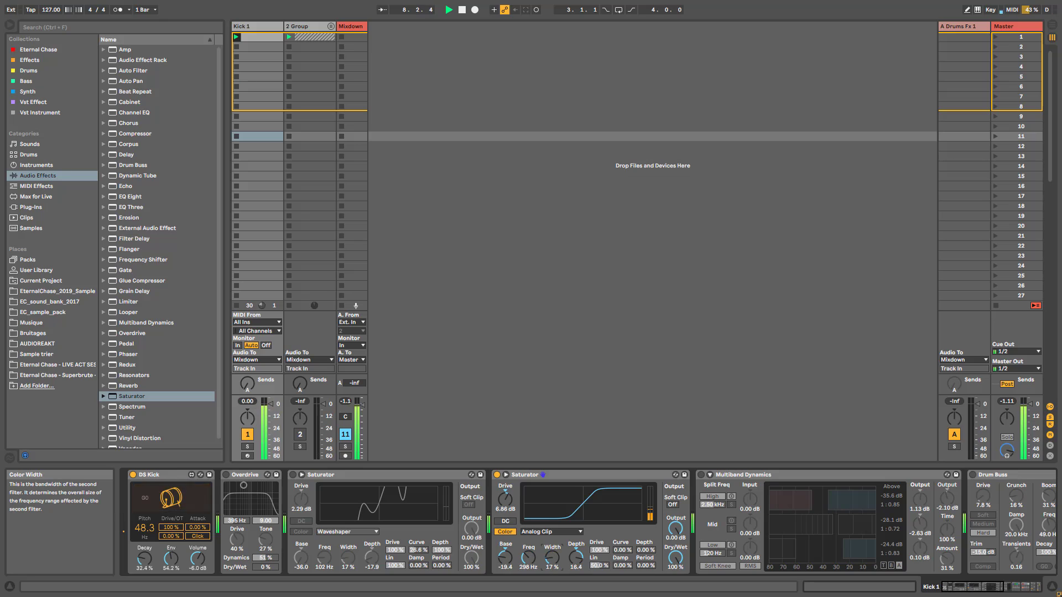
drag(532, 566, 502, 556)
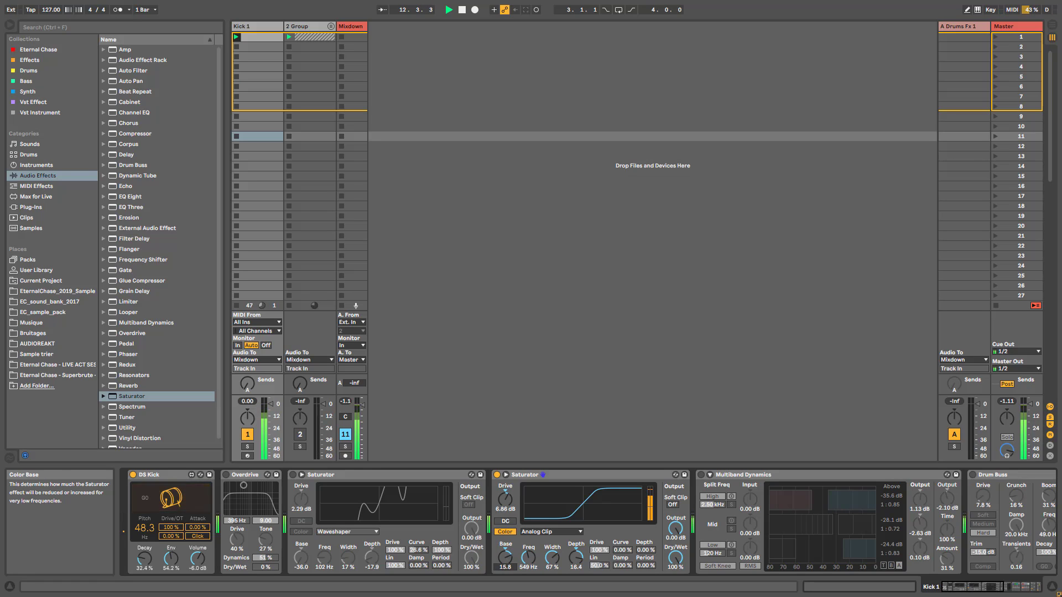
drag(575, 559, 505, 561)
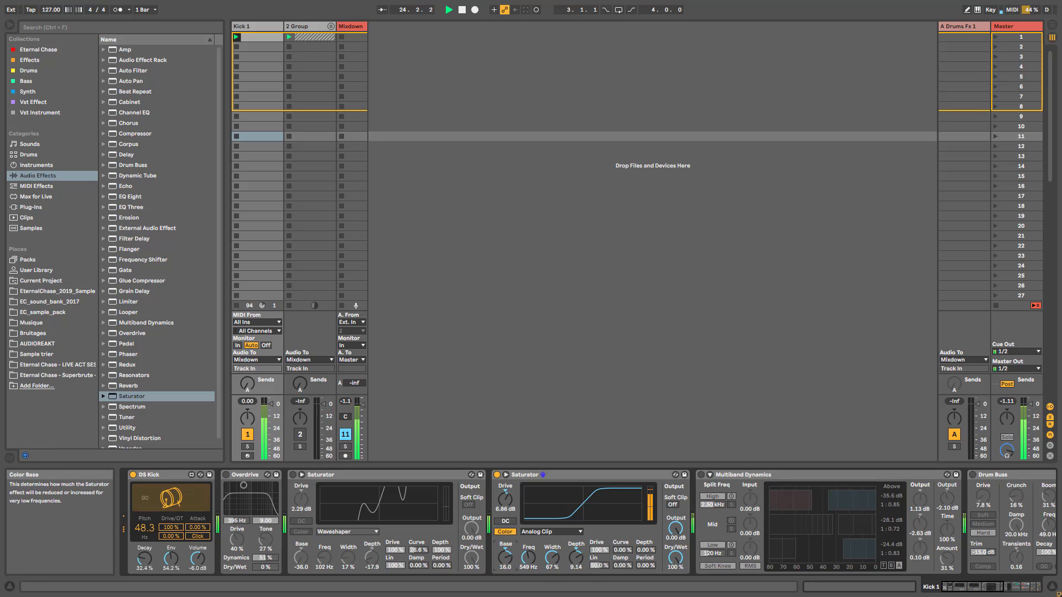
Group the Analog Clip Saturator into an Audio Effect Rack.
click(533, 476)
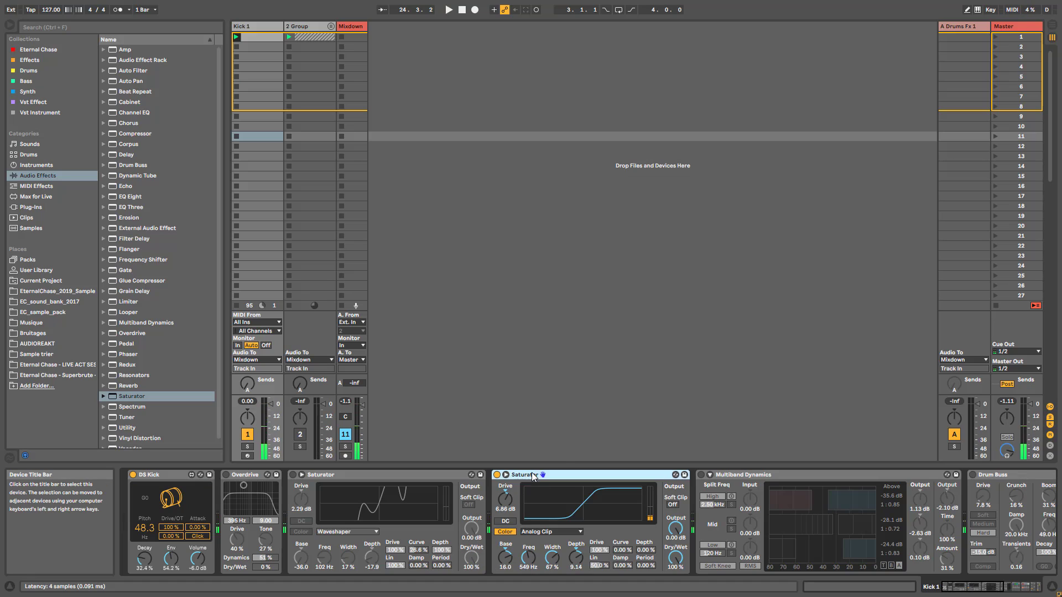
right_click(534, 476)
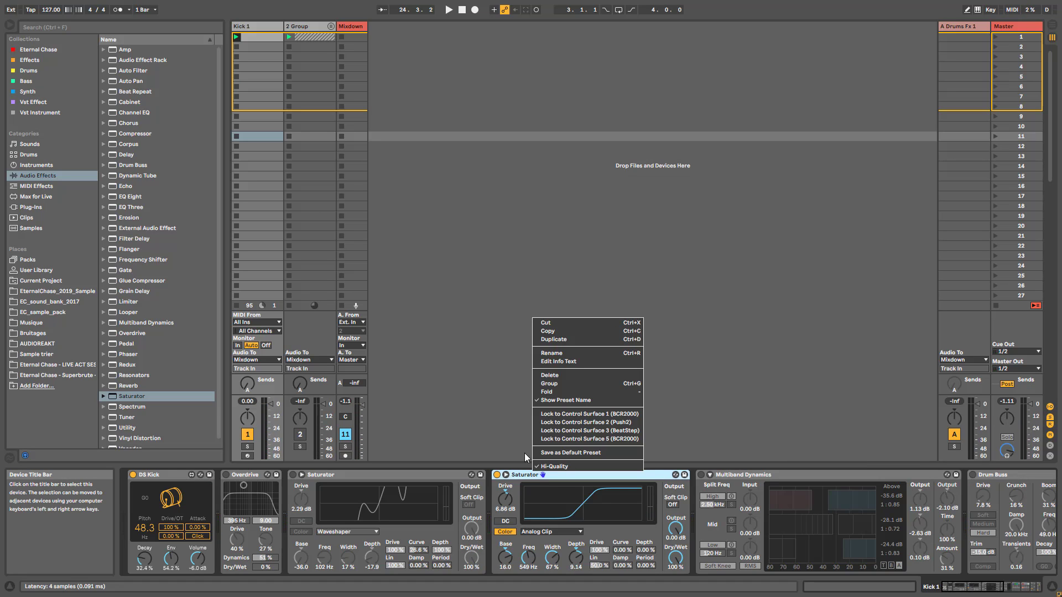
click(512, 504)
key(ctrl+g)
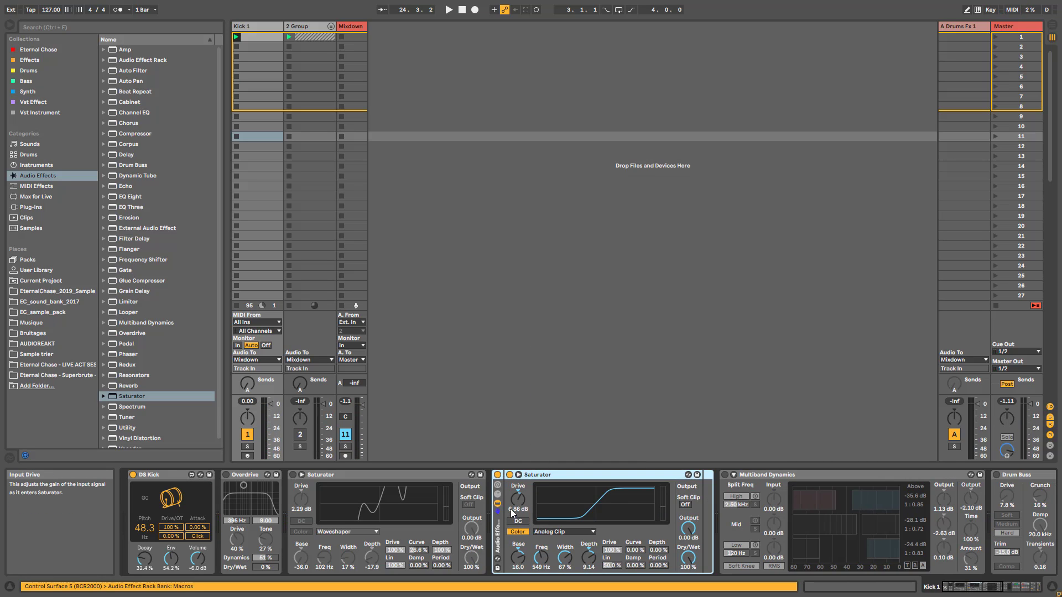
Show the Audio Effect Rack's chain list and duplicate the chain holding the Analog Clip Saturator.
click(500, 495)
right_click(526, 500)
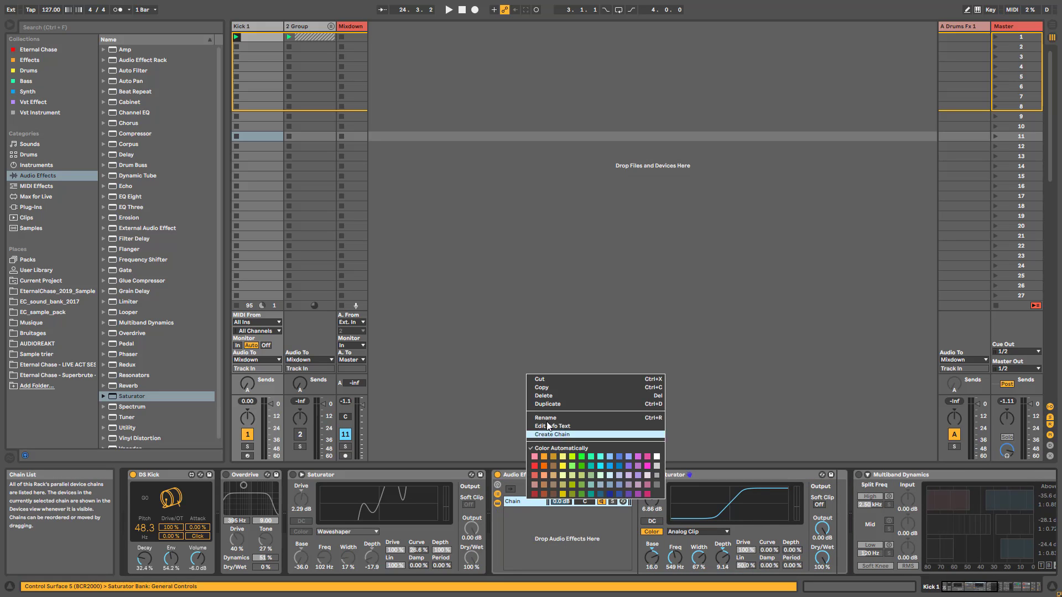
click(515, 561)
key(ctrl+d)
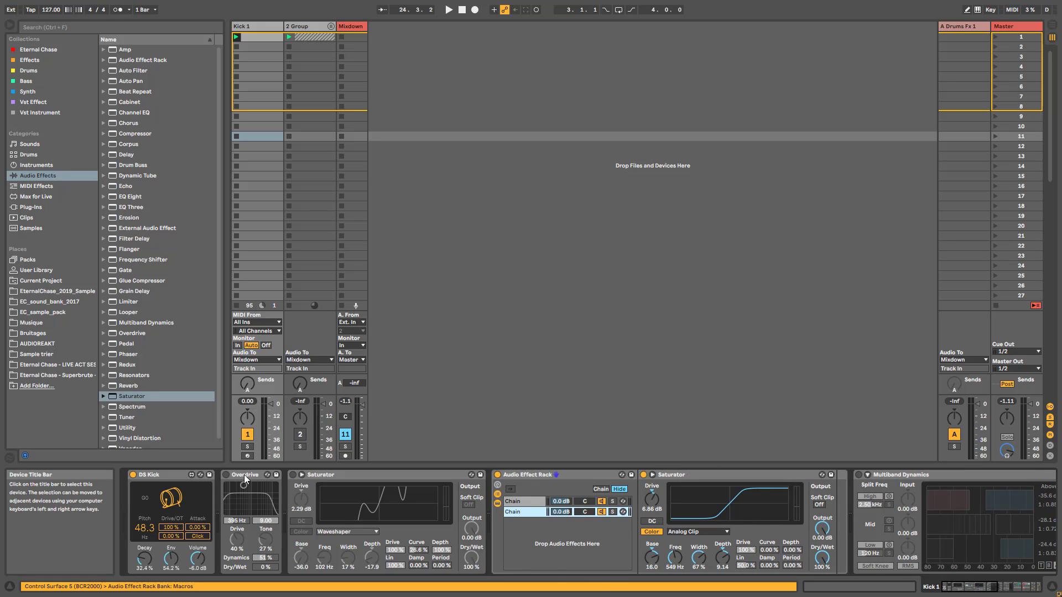
Turn off Color on the Saturator in the rack's second chain.
click(512, 502)
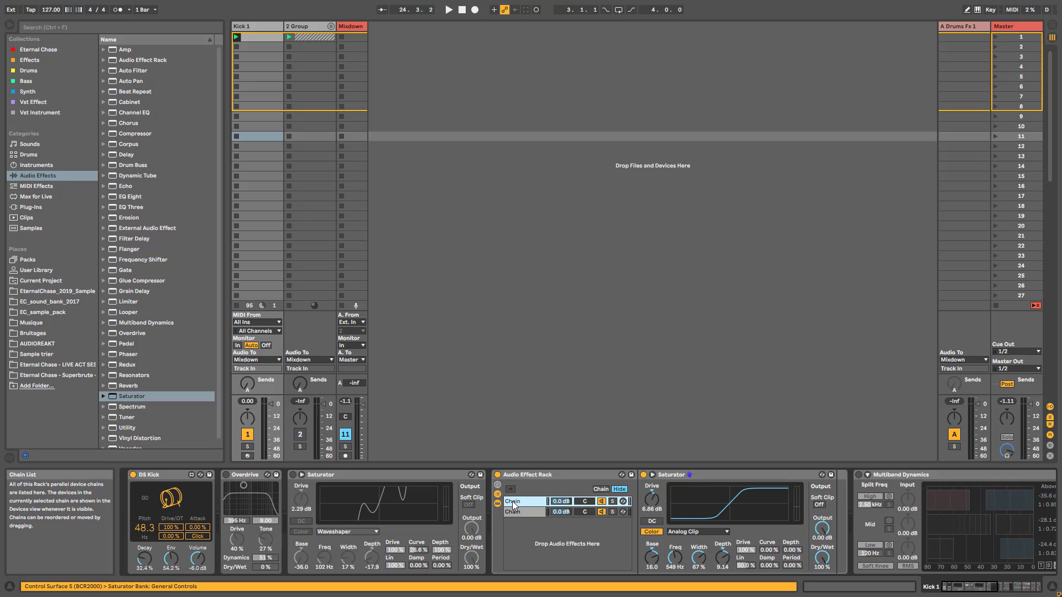
click(507, 514)
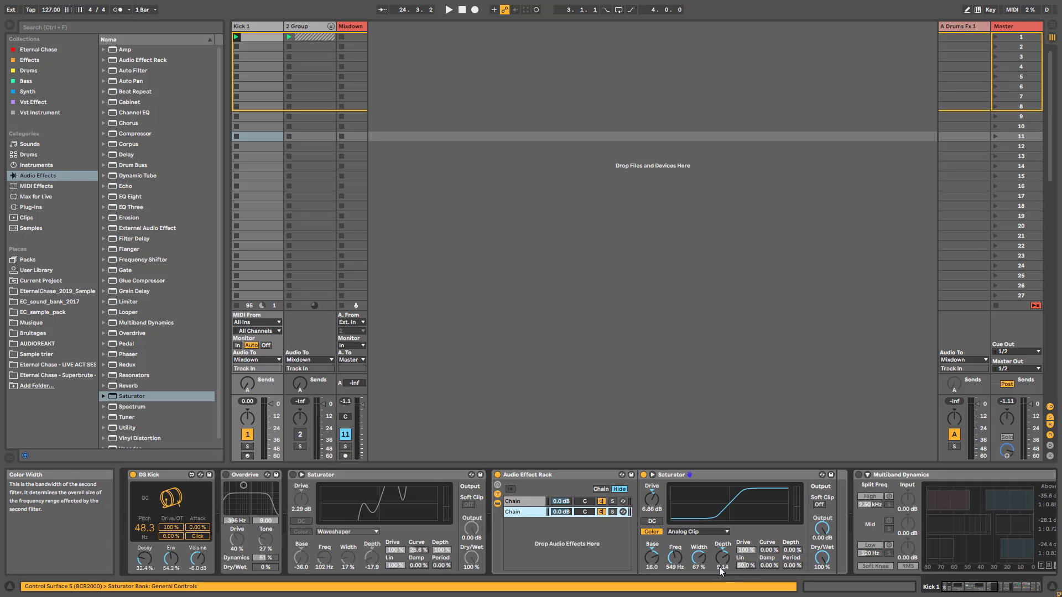
click(584, 522)
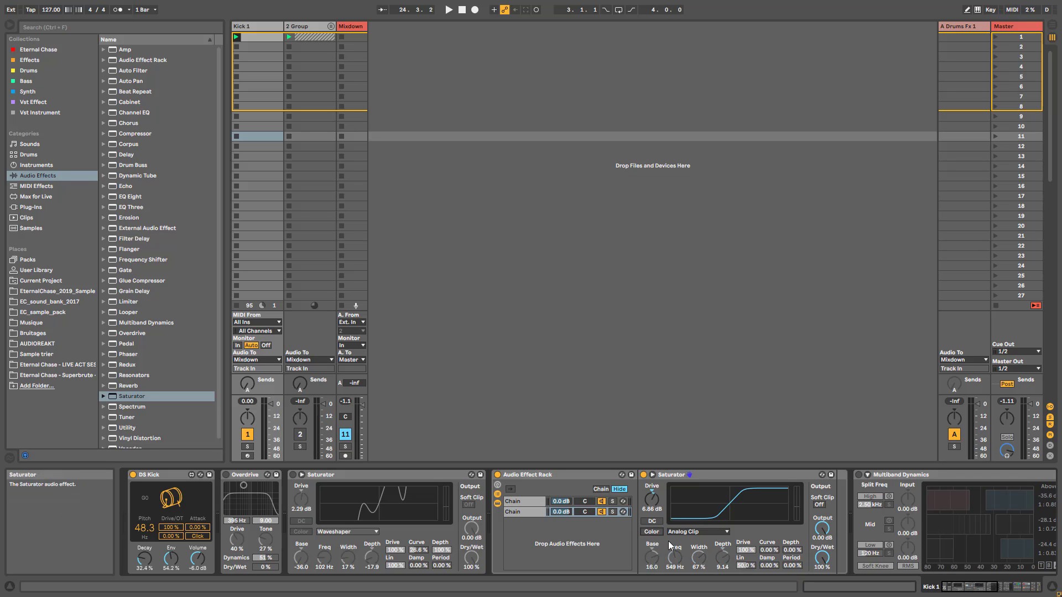
During playback, solo the rack's second chain and its first chain in turn to compare them, leaving neither soloed.
click(612, 513)
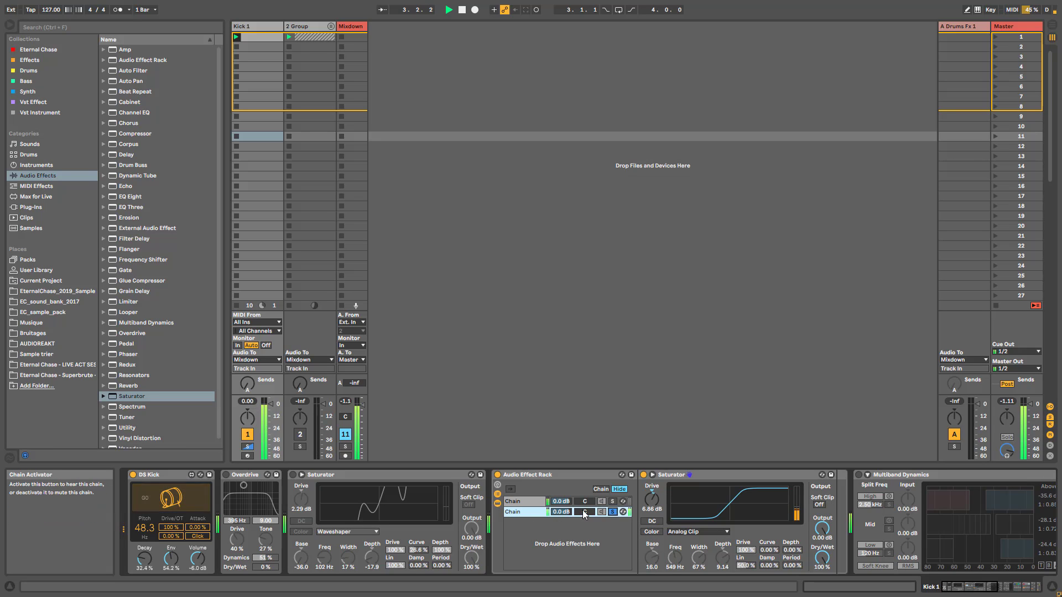
click(613, 503)
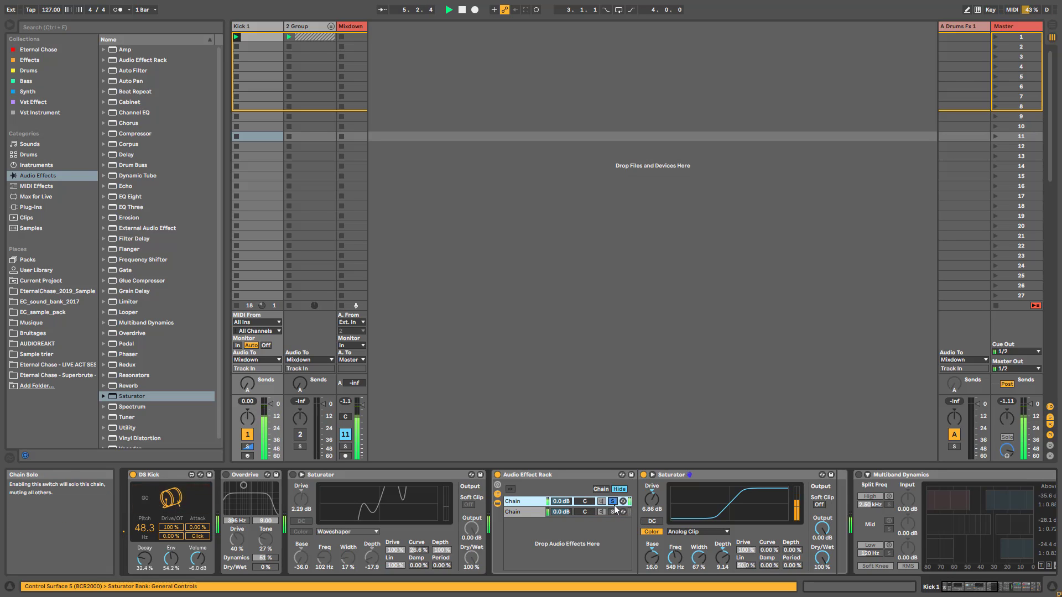
click(614, 505)
Set the first chain's volume to -2.4 dB and its Saturator's Color Base to 10.7, comparing the kick with the rack bypassed.
drag(557, 505, 557, 509)
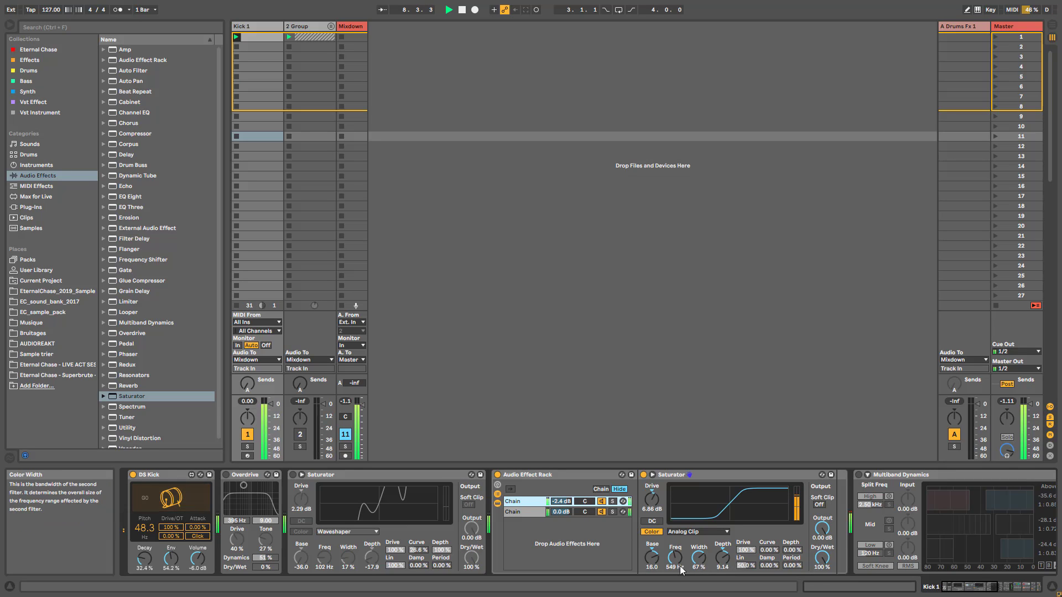
drag(652, 559, 652, 554)
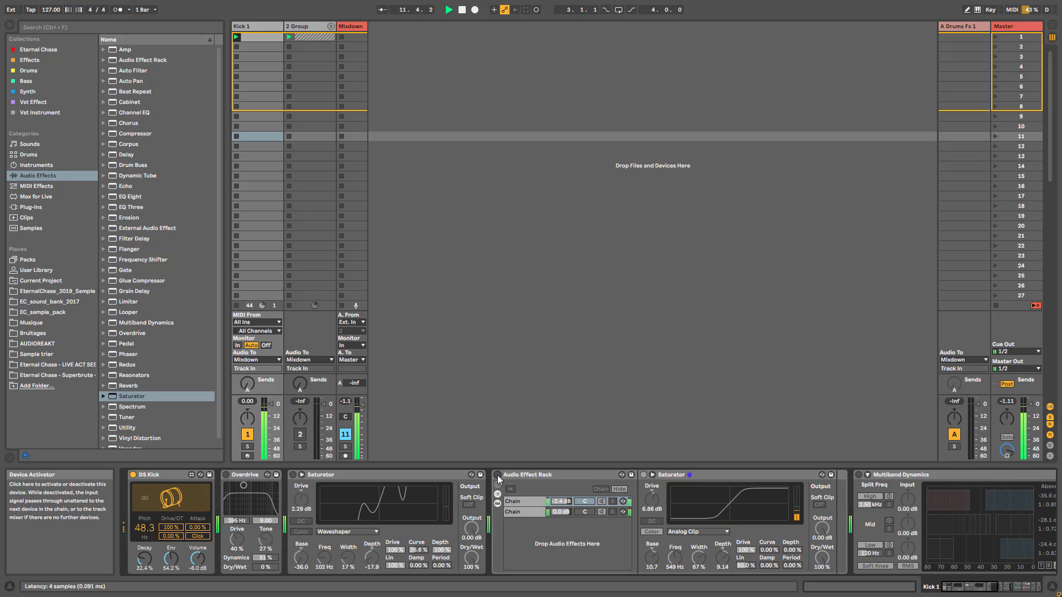
click(541, 473)
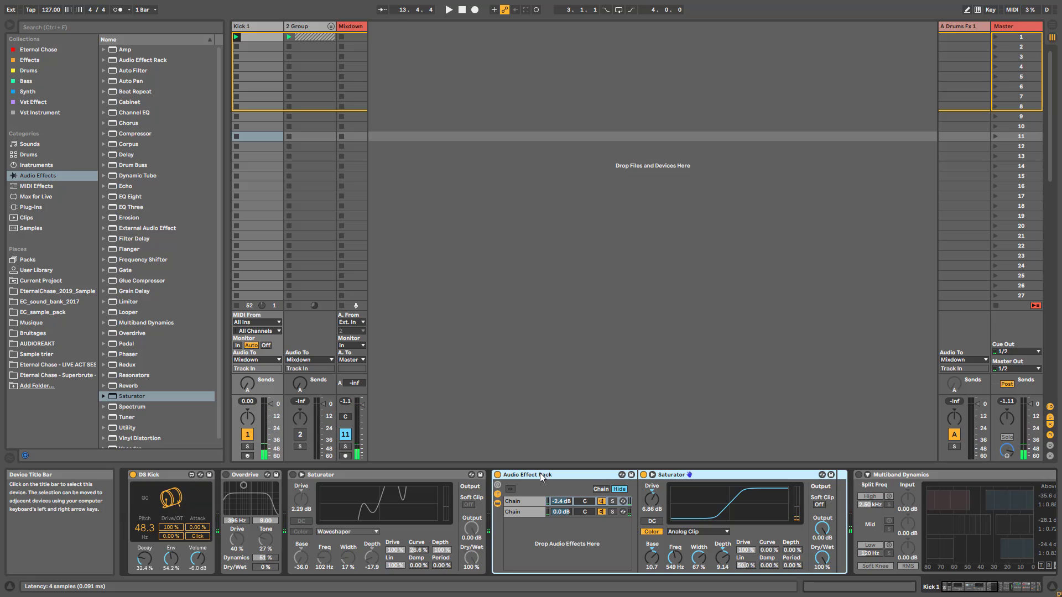
Deactivate the Audio Effect Rack and place a copy of its second chain's Color-off Saturator in front of it.
click(497, 503)
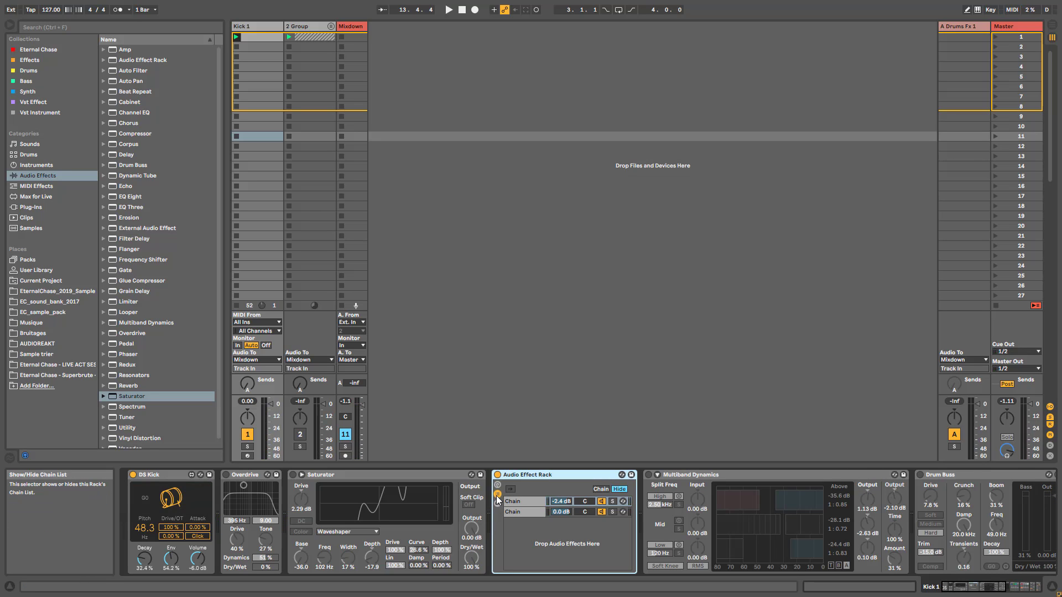
click(498, 475)
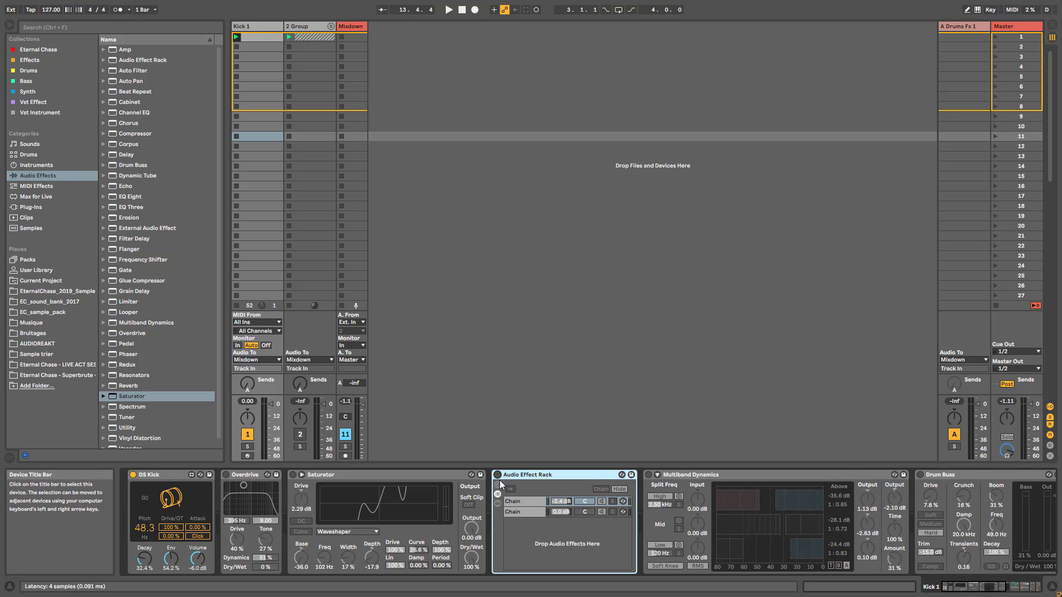
click(507, 513)
Activate the first Saturator, listen to the kick, and check its curve type, keeping Waveshaper.
click(294, 474)
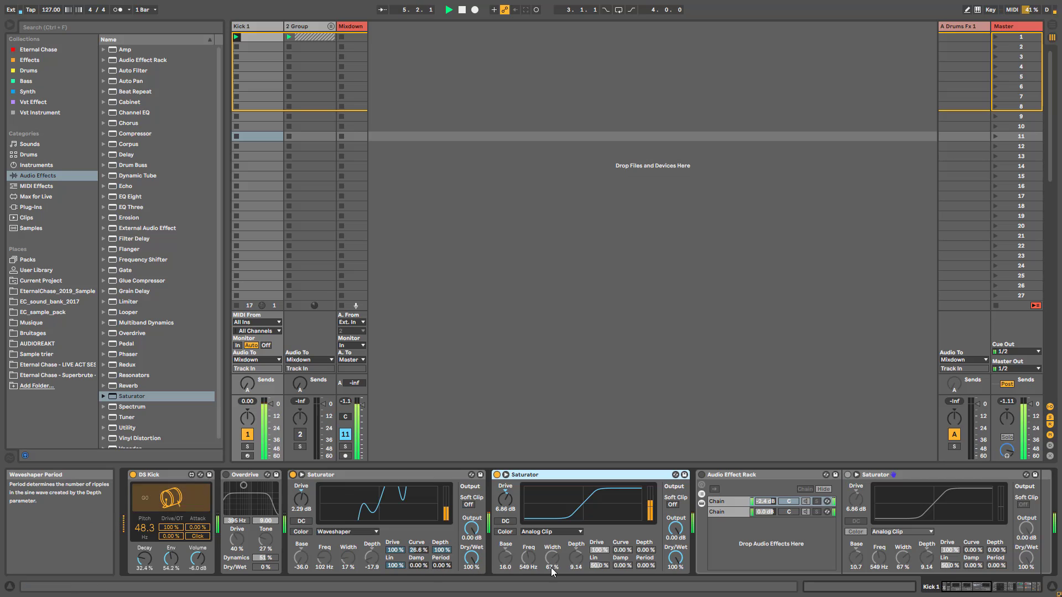
key(space)
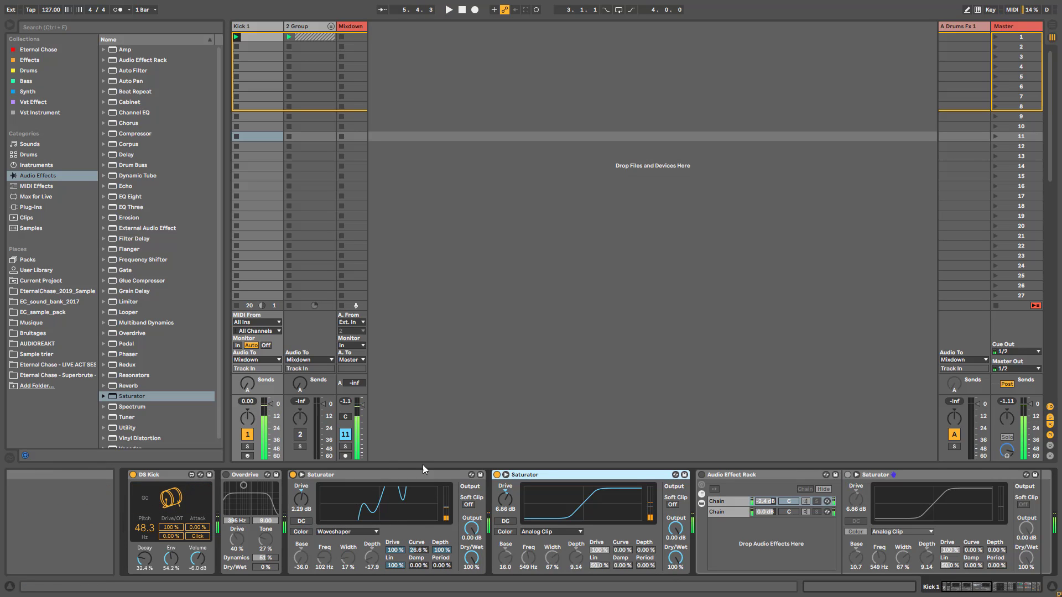
click(358, 530)
click(358, 530)
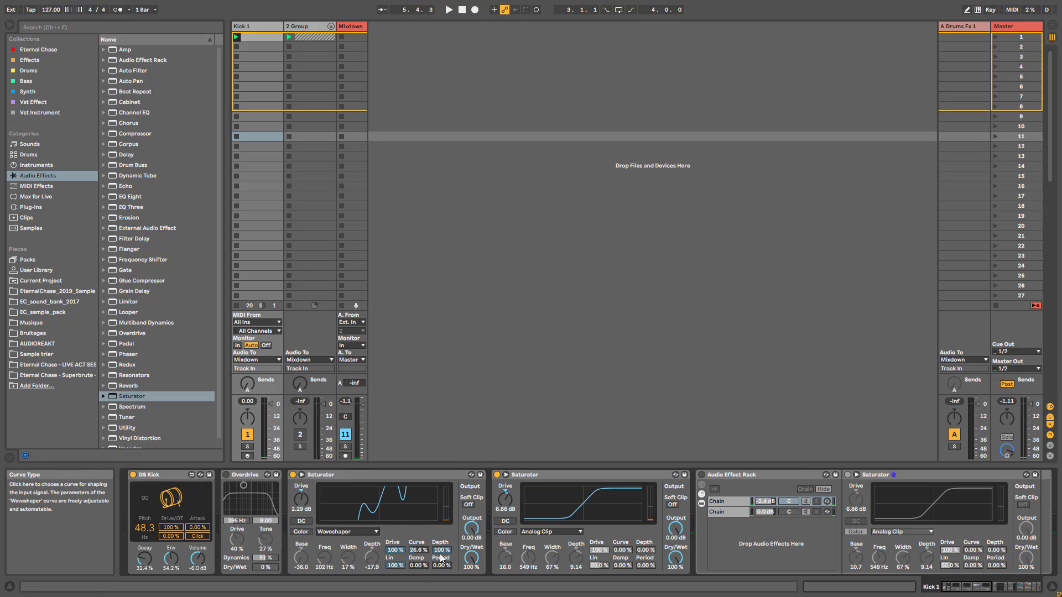
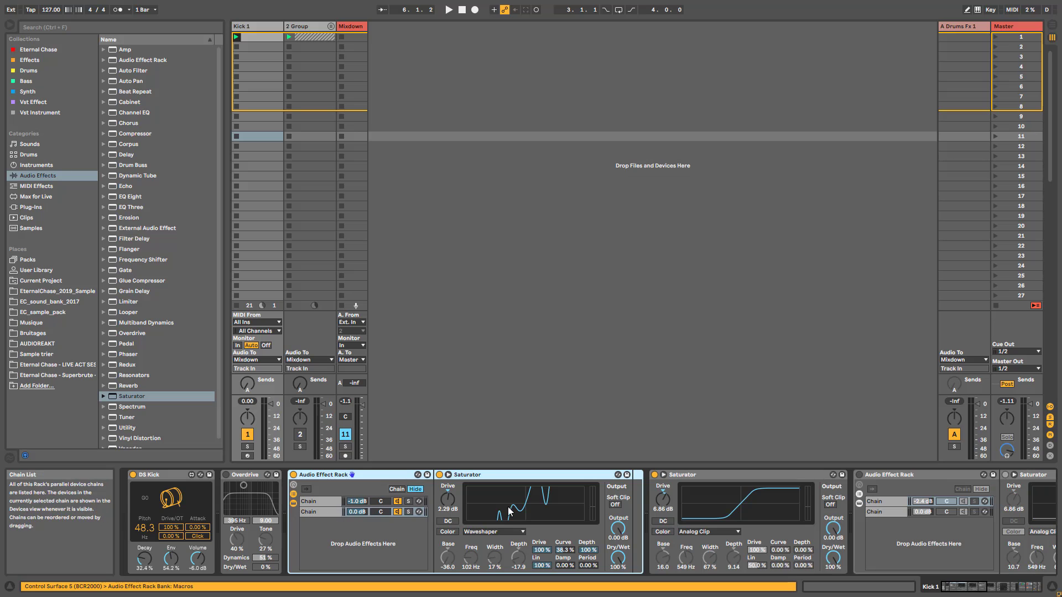
Copy the Waveshaper Saturator out of its rack to the position before the rack, and hide the rack's devices.
click(486, 475)
drag(486, 474, 281, 483)
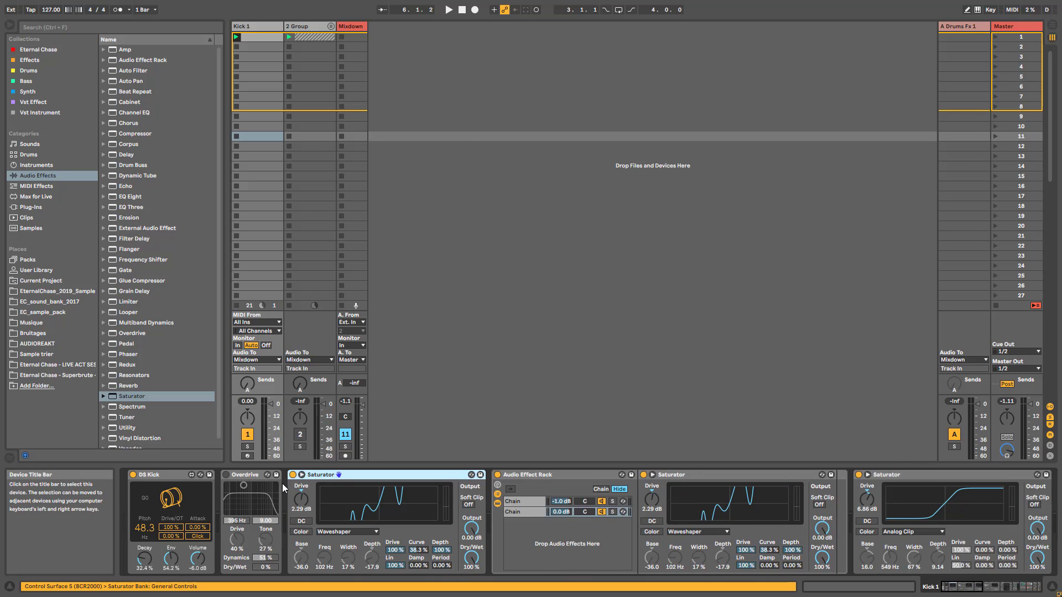
click(498, 503)
Fold both Audio Effect Racks and deactivate the first one.
click(520, 476)
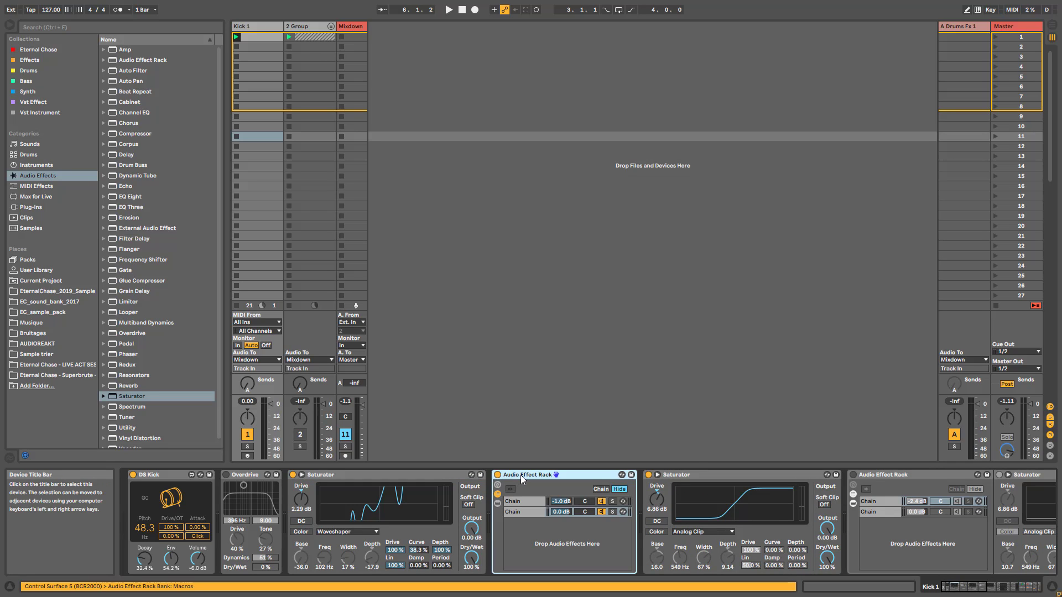
double_click(520, 476)
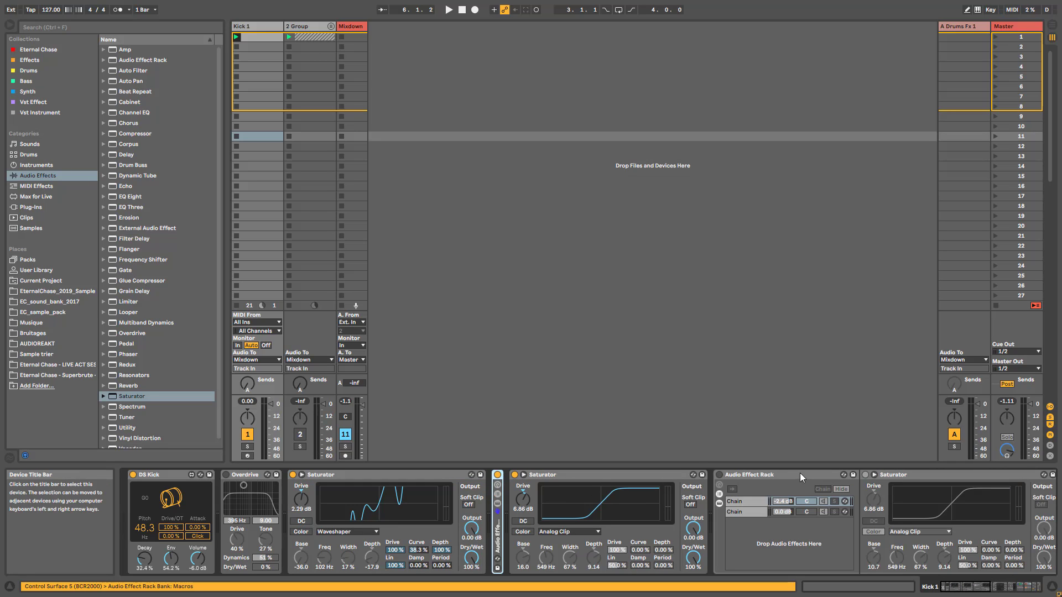
scroll(800, 473, down, 1)
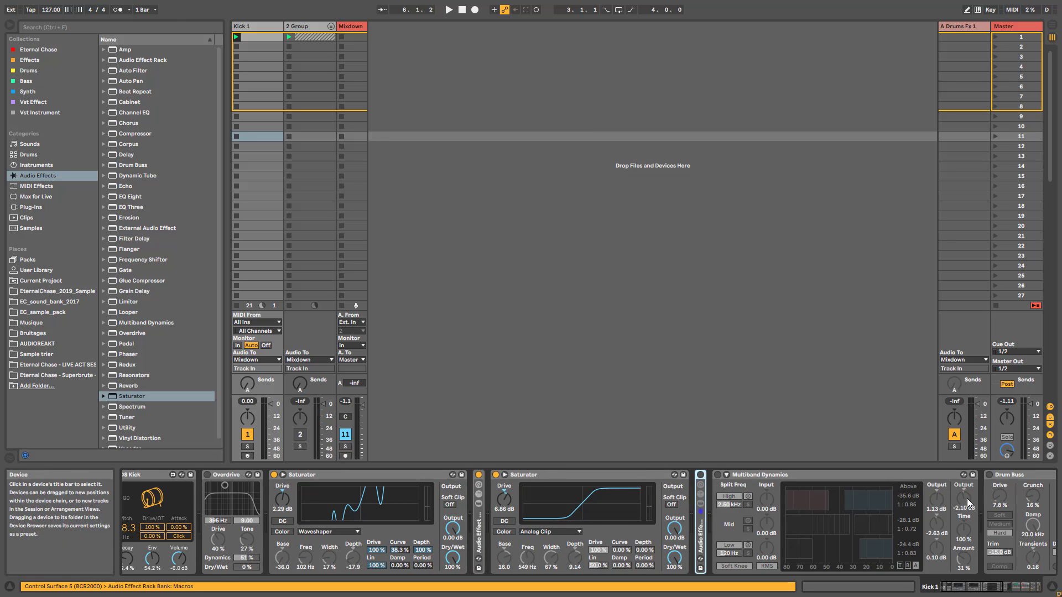
scroll(571, 488, down, 6)
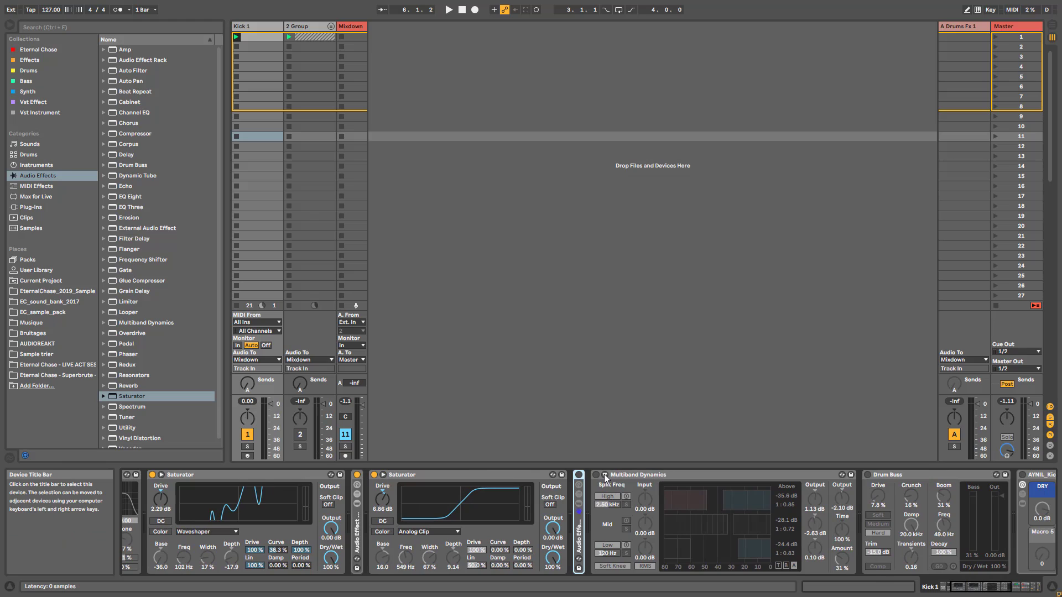
key(space)
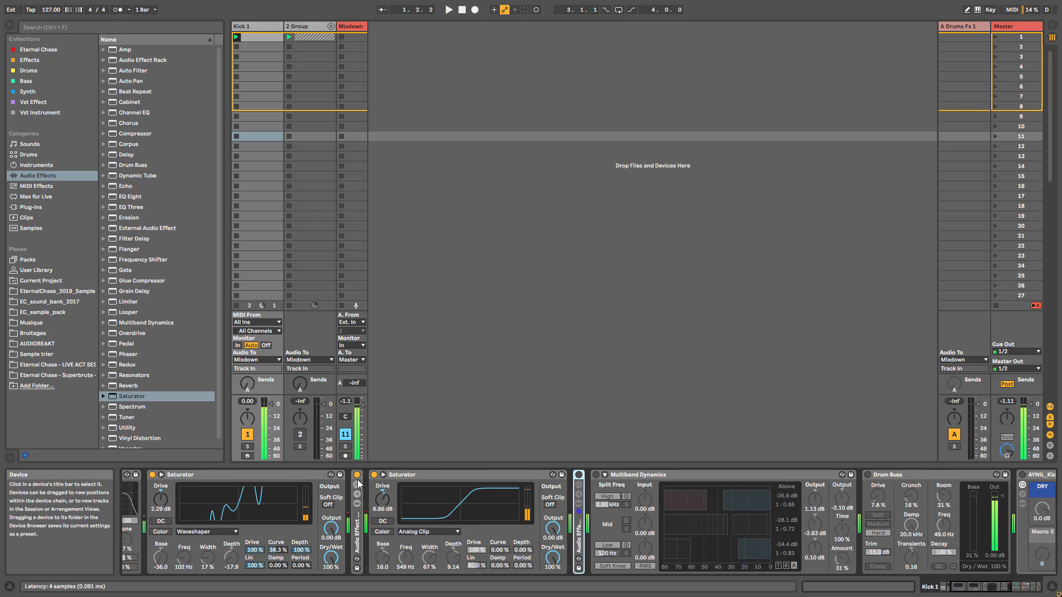
click(956, 594)
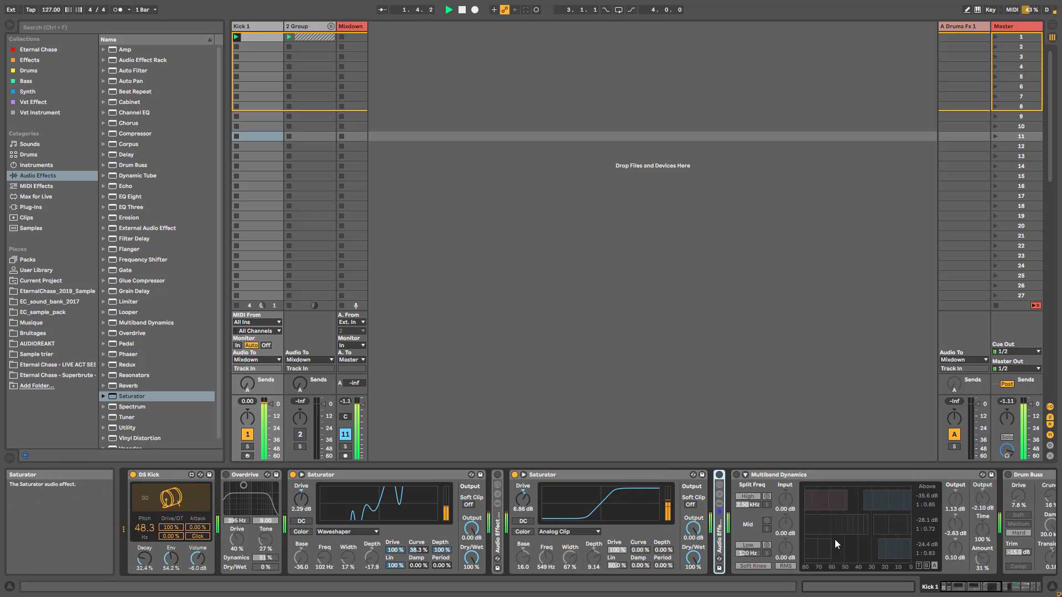
Audition the Multiband Dynamics on the playing kick, leave it deactivated and stop playback.
click(957, 592)
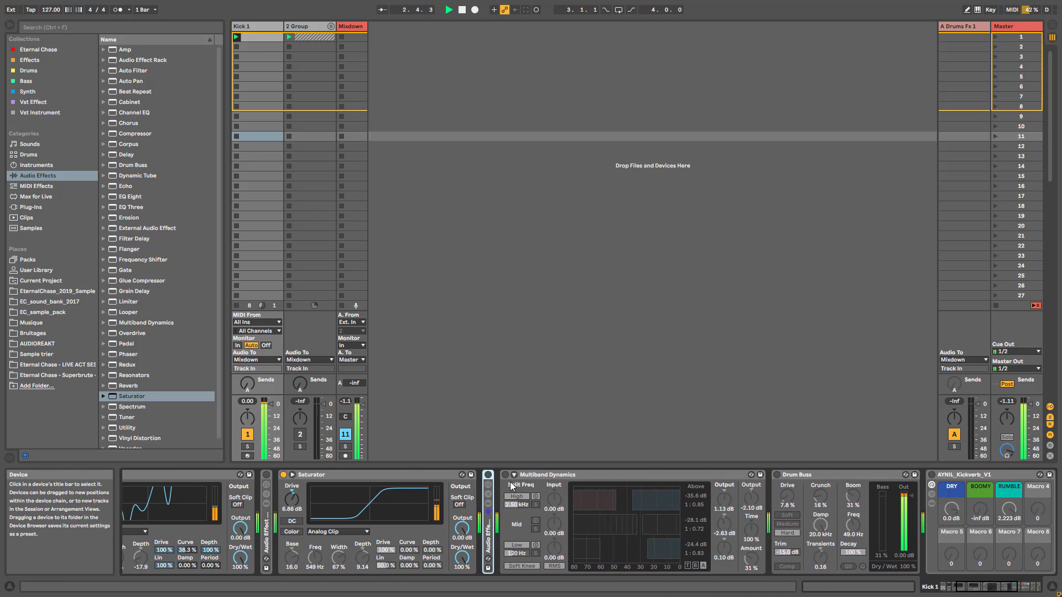
click(505, 475)
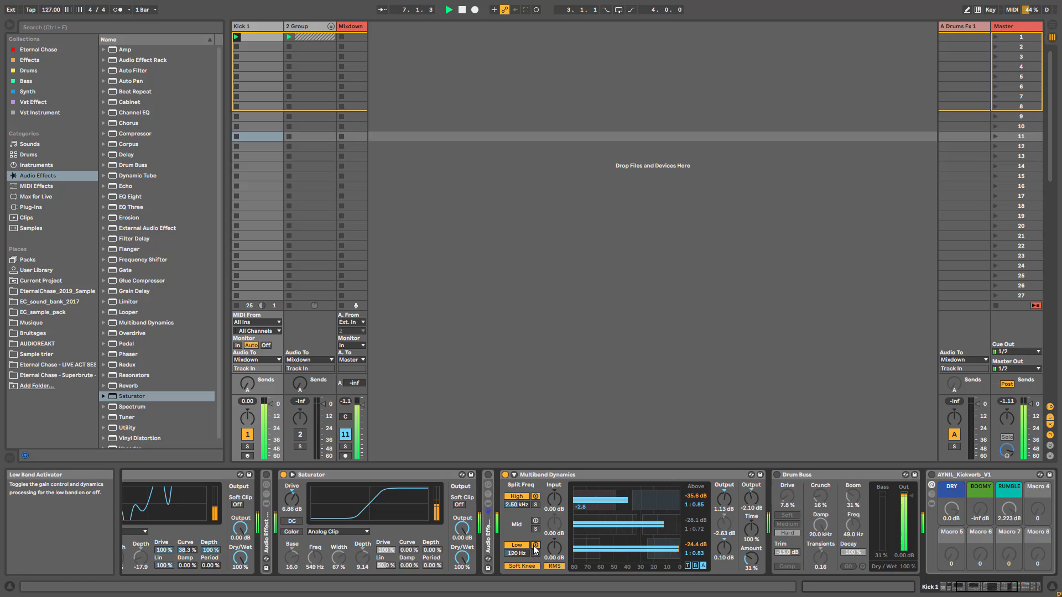
click(505, 474)
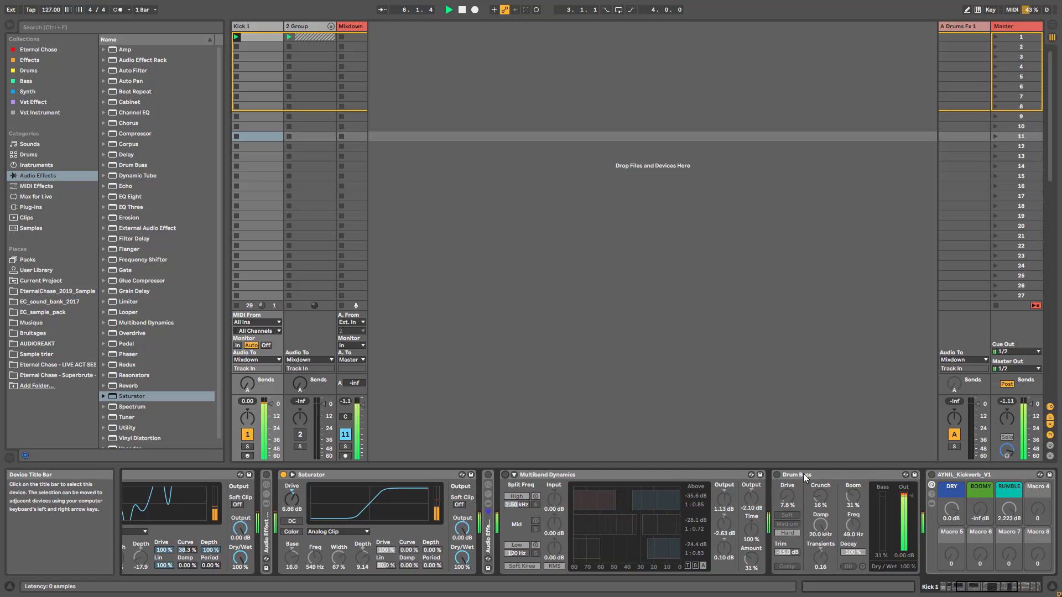
key(space)
Activate the Drum Buss and play the kick through it.
click(776, 474)
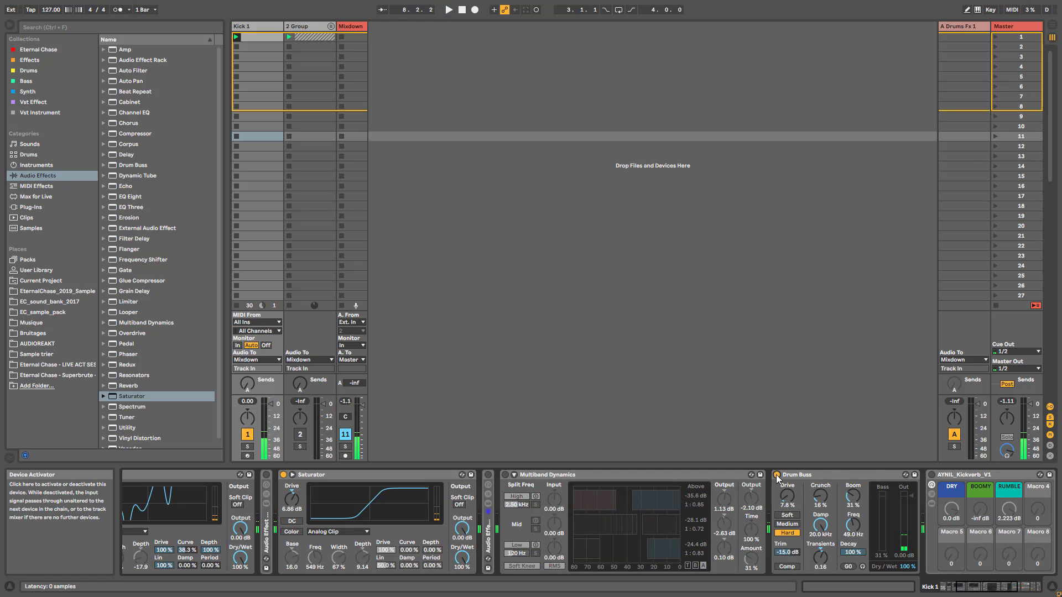
key(space)
click(1007, 589)
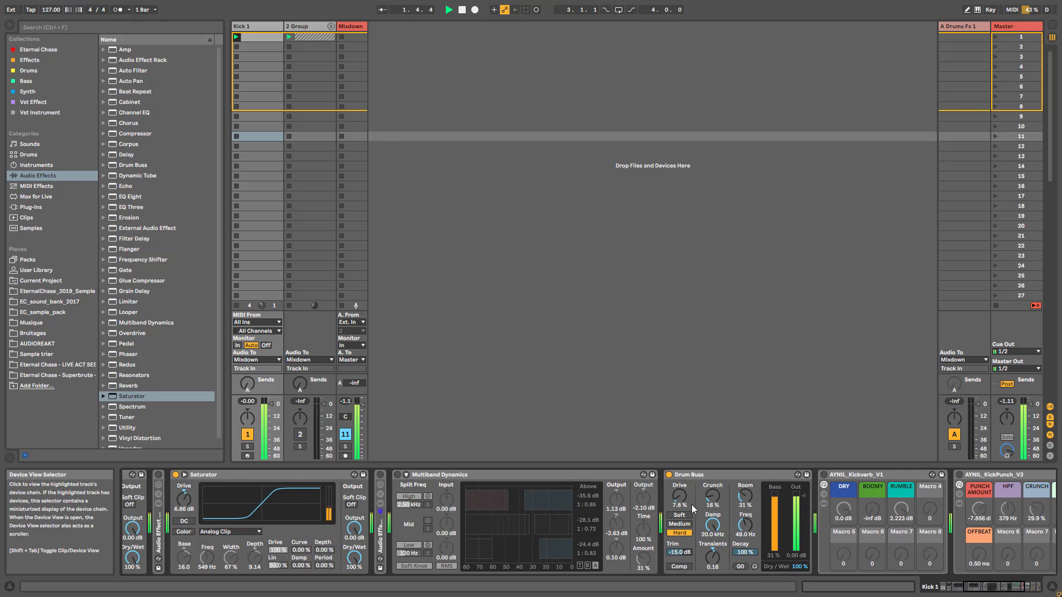
Set the Drum Buss Boom to 32% and try its Decay and Freq controls, keeping 100% and 49.0 Hz.
drag(745, 496, 745, 480)
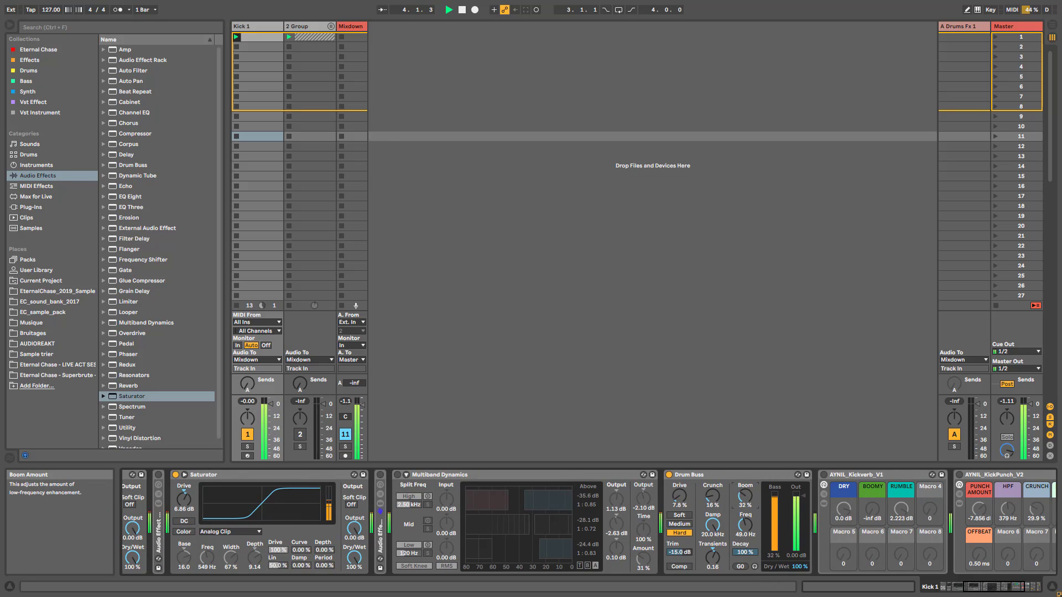
drag(745, 552, 738, 570)
drag(744, 529, 744, 532)
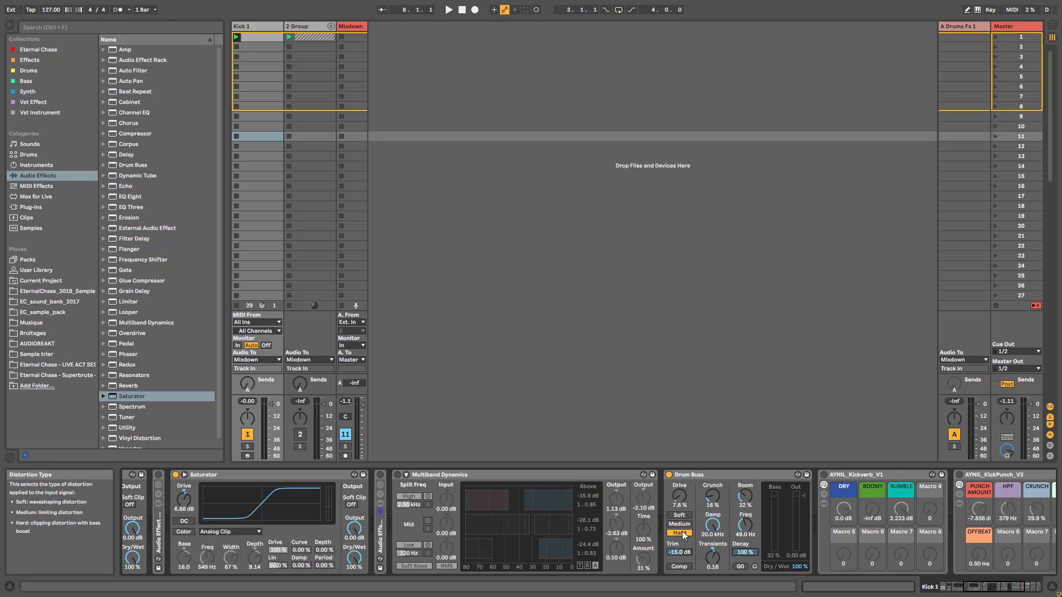
During playback, compare the Drum Buss Medium and Soft distortion types, keep Hard, and turn on Comp.
key(space)
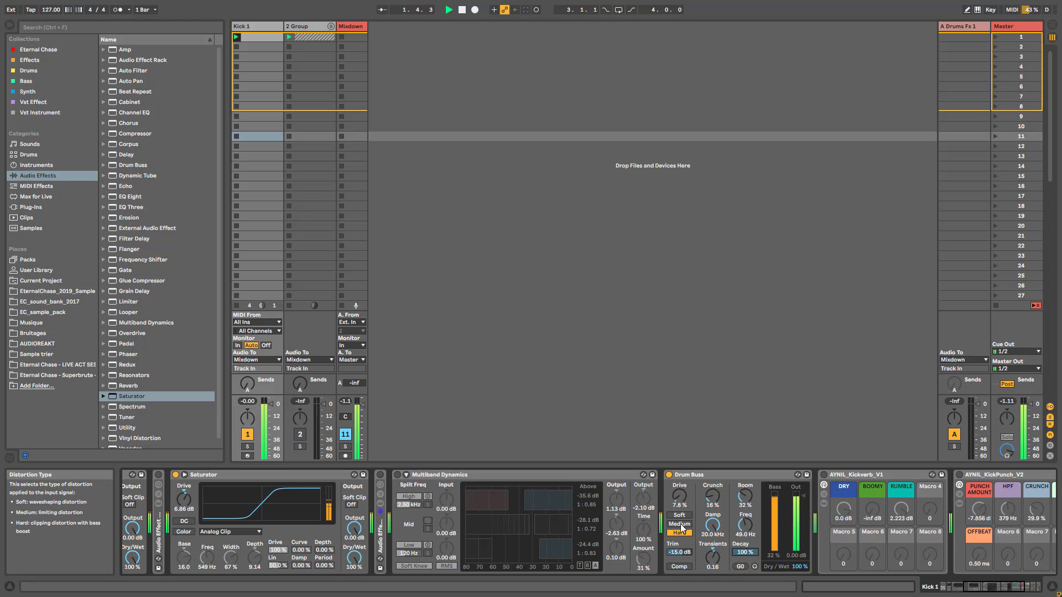
click(681, 524)
click(682, 515)
click(685, 534)
click(683, 567)
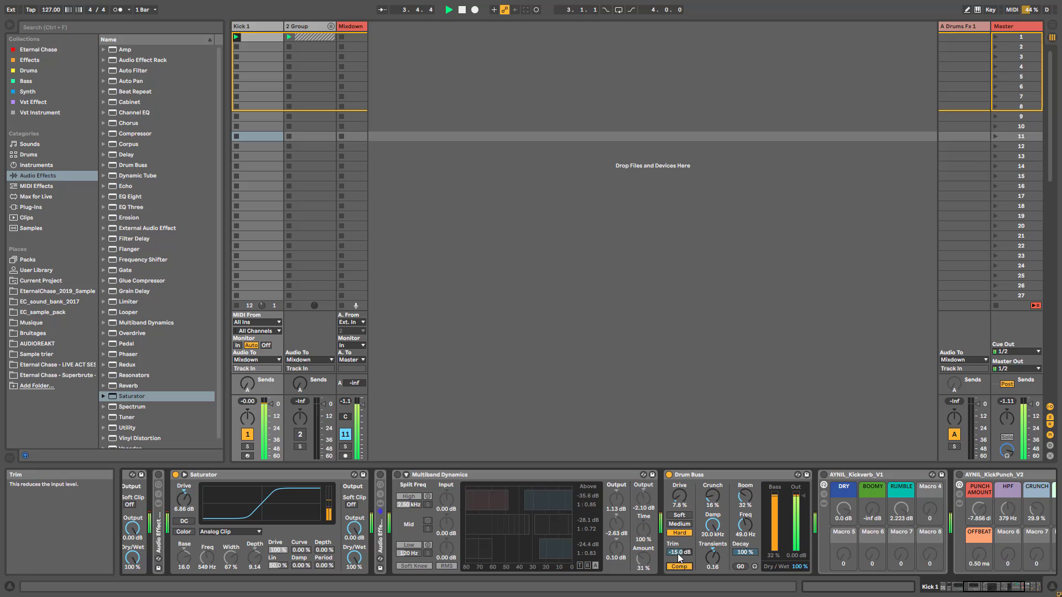
During playback, keep the Drum Buss Trim at -15.0 dB, compare Soft with Hard distortion, and leave Hard selected with Comp off.
drag(679, 552, 679, 539)
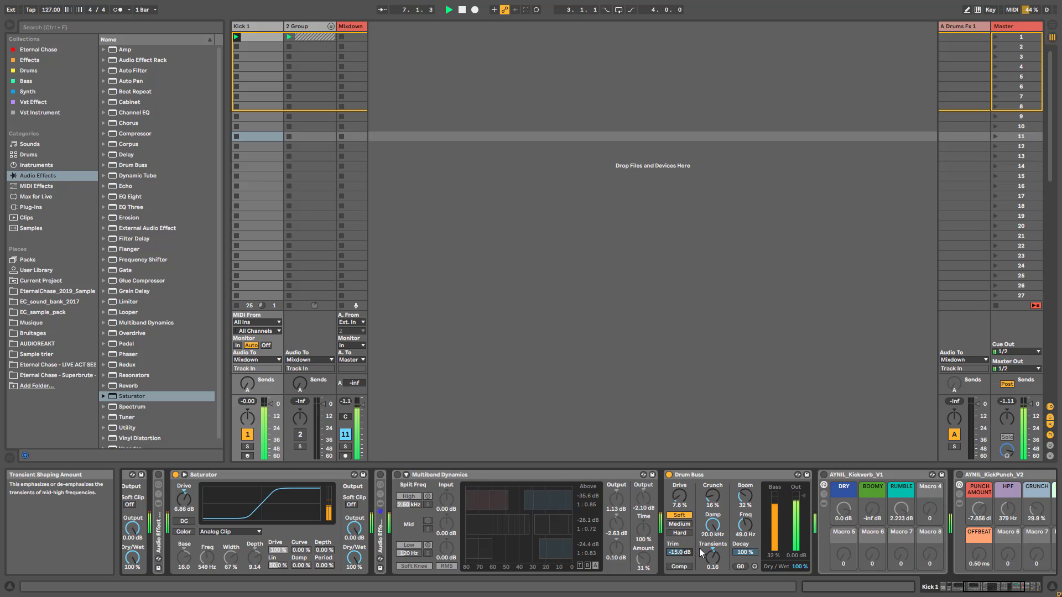
click(680, 524)
click(684, 535)
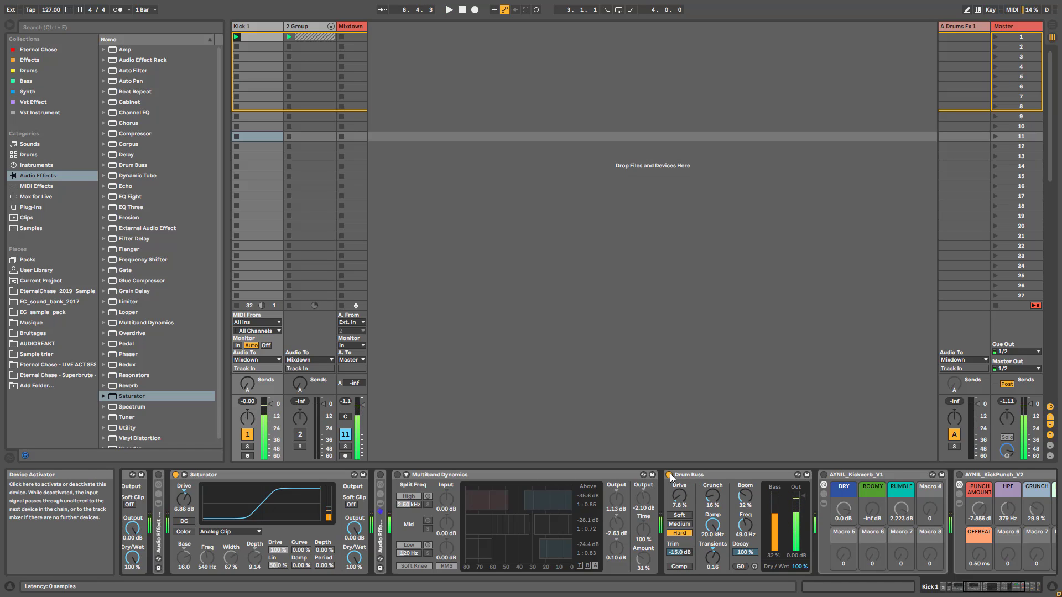
Play the kick through AYNIL_KickPunch_V2 and AYNIL_Kickverb_V1, set Punch Amount to about -16.7 dB, and deactivate both racks.
click(994, 593)
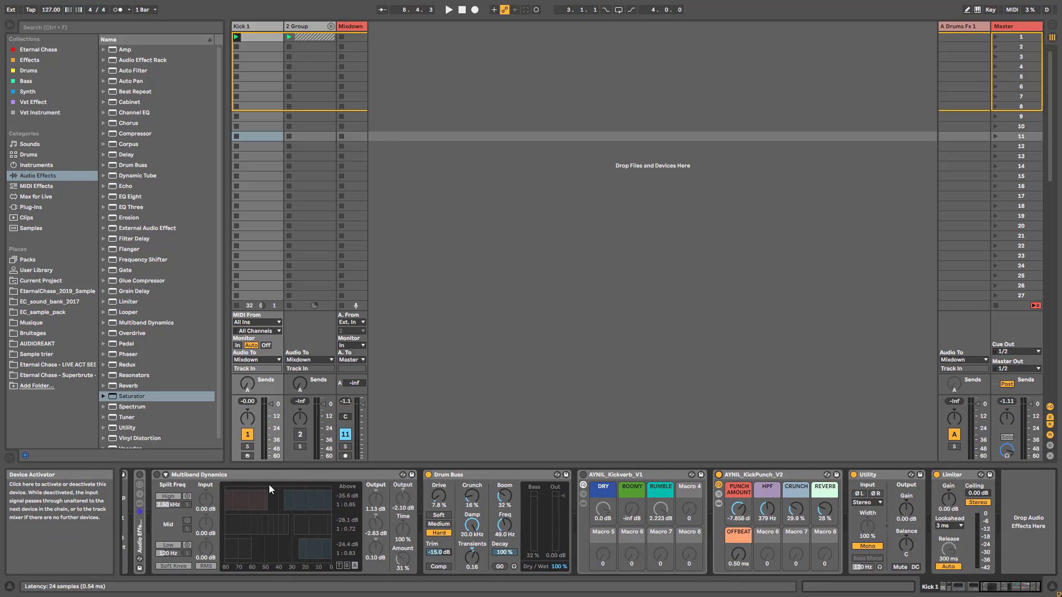
key(space)
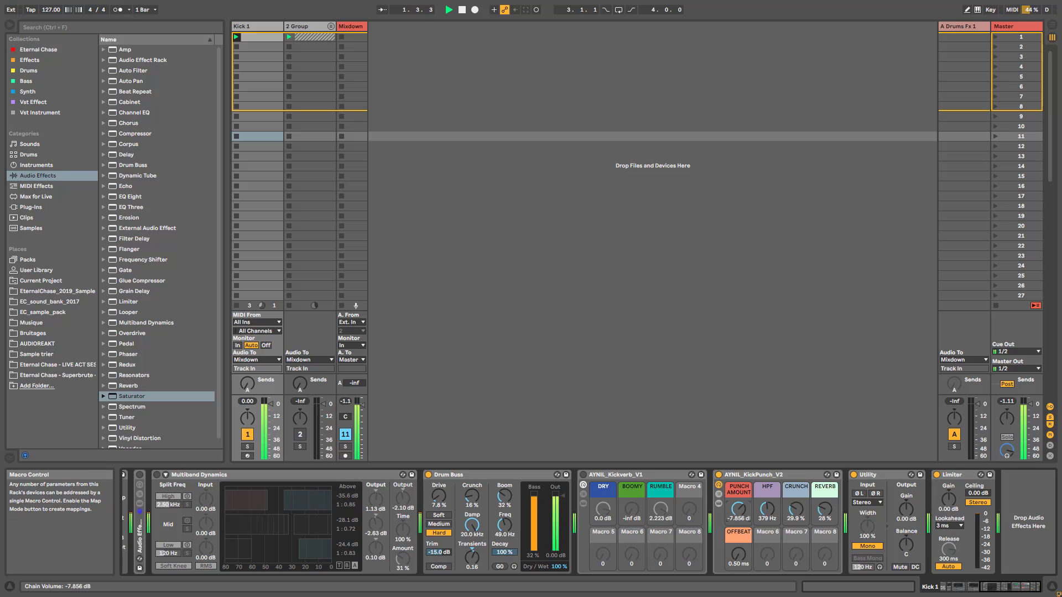
drag(738, 509, 738, 531)
drag(736, 518, 736, 501)
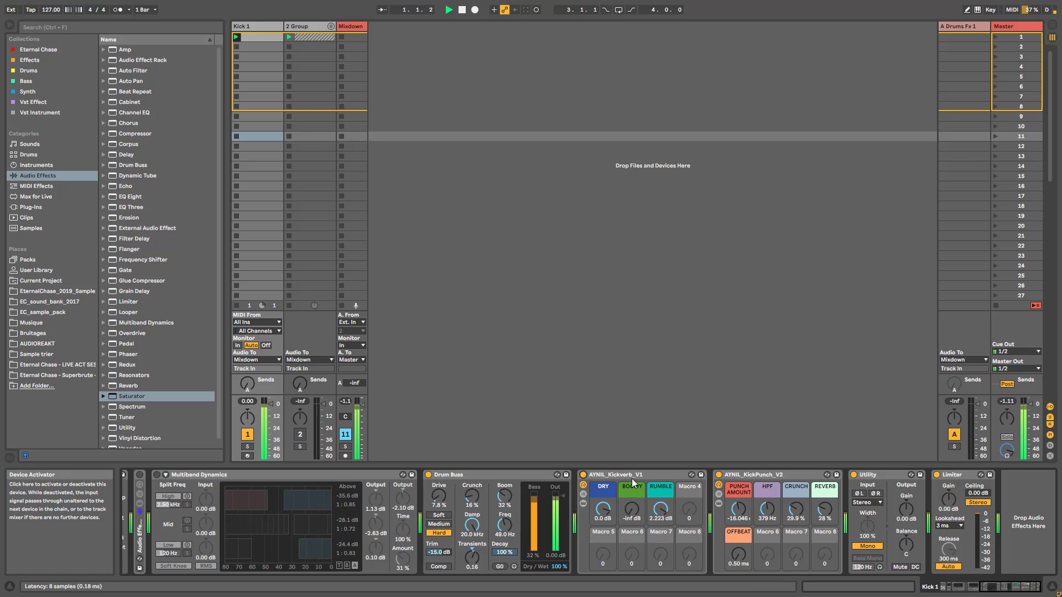
drag(740, 514, 739, 507)
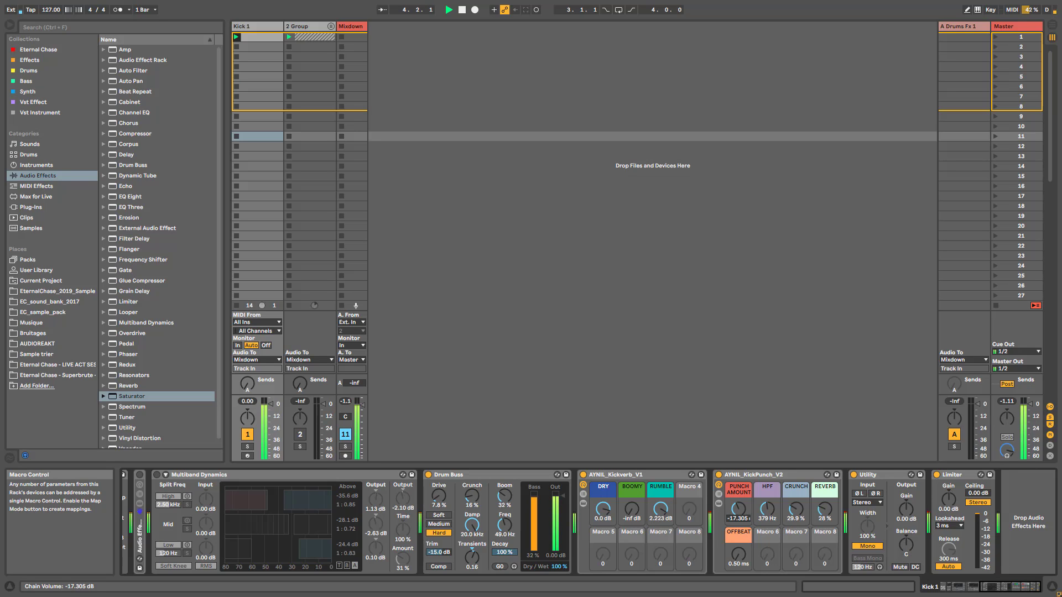
click(719, 474)
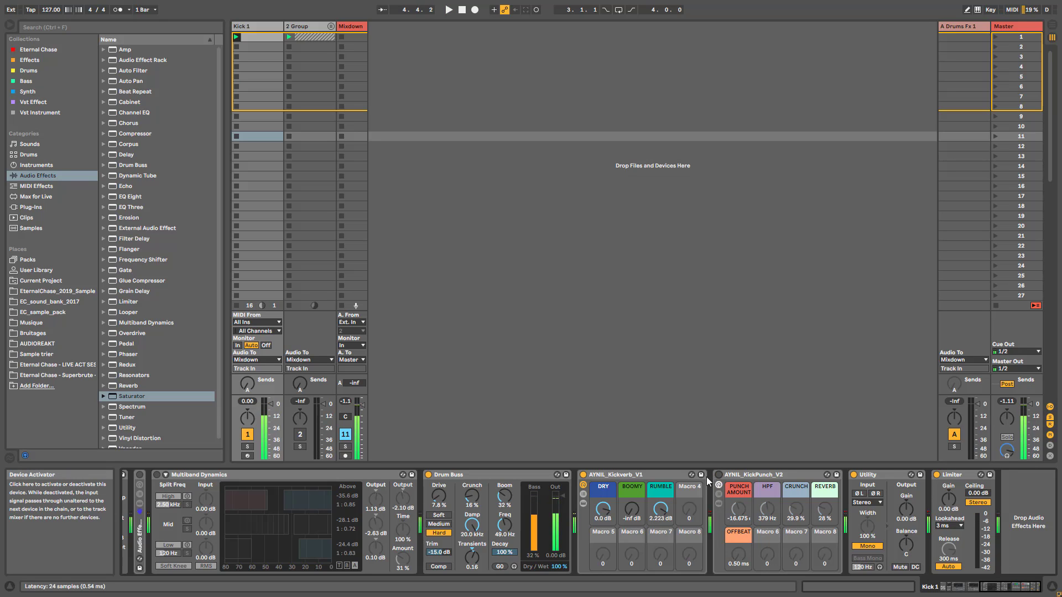
click(584, 476)
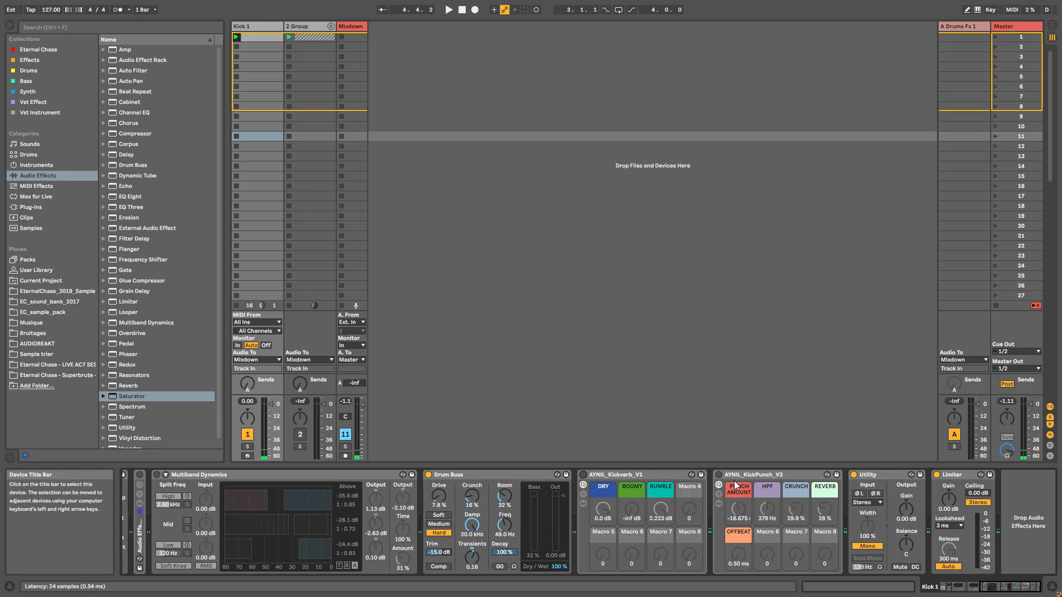
Audition the kick with Utility's Bass Mono option, restore the full Mono setting and stop playback.
click(880, 560)
key(space)
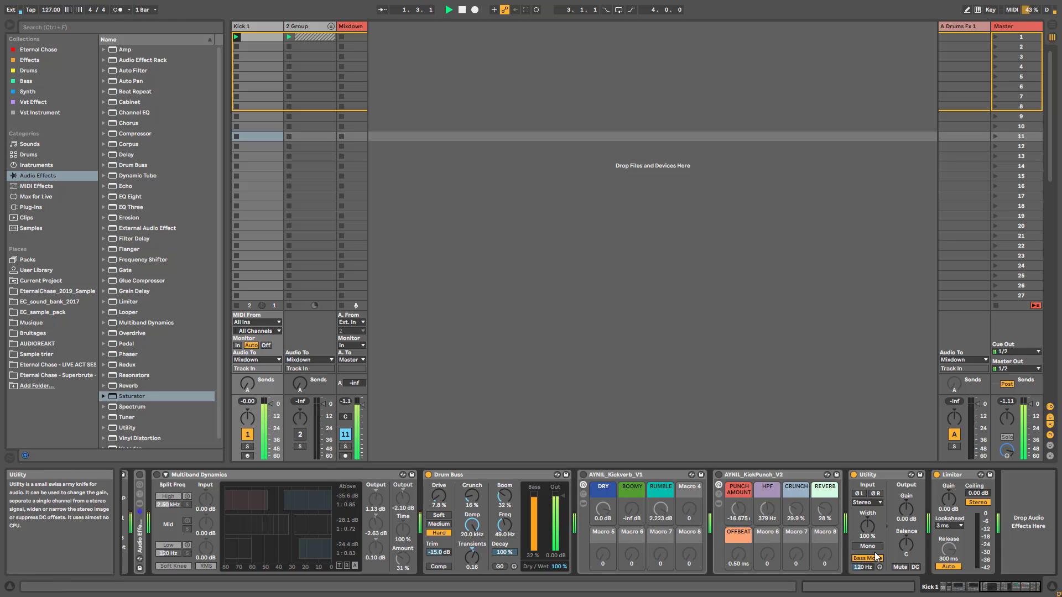
click(878, 548)
key(space)
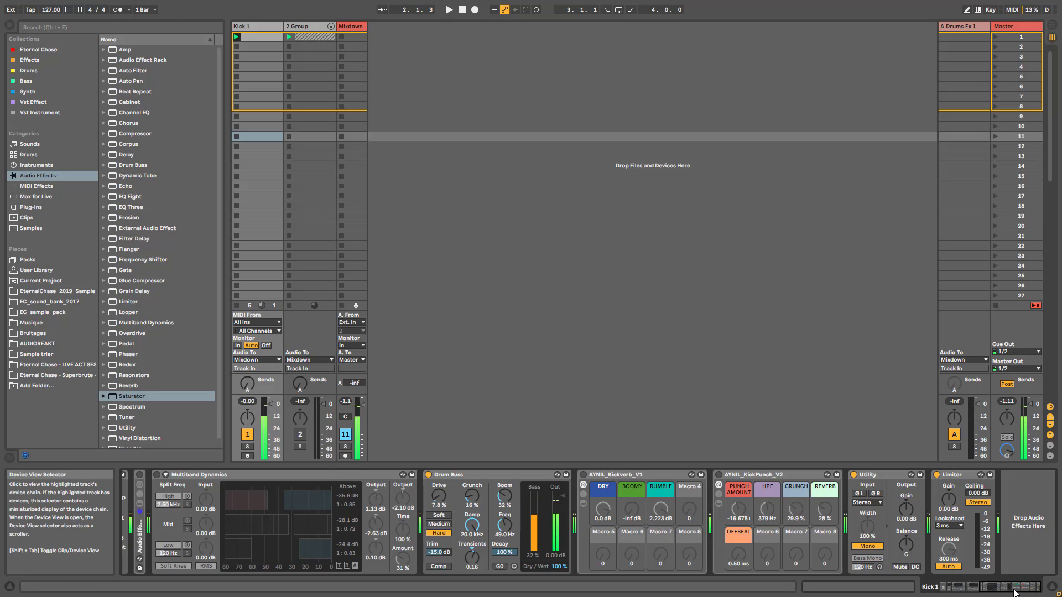
Play the kick while toggling both Saturators, keep only the Analog Clip one active, and deactivate Multiband Dynamics and Drum Buss.
click(994, 592)
drag(994, 592, 973, 589)
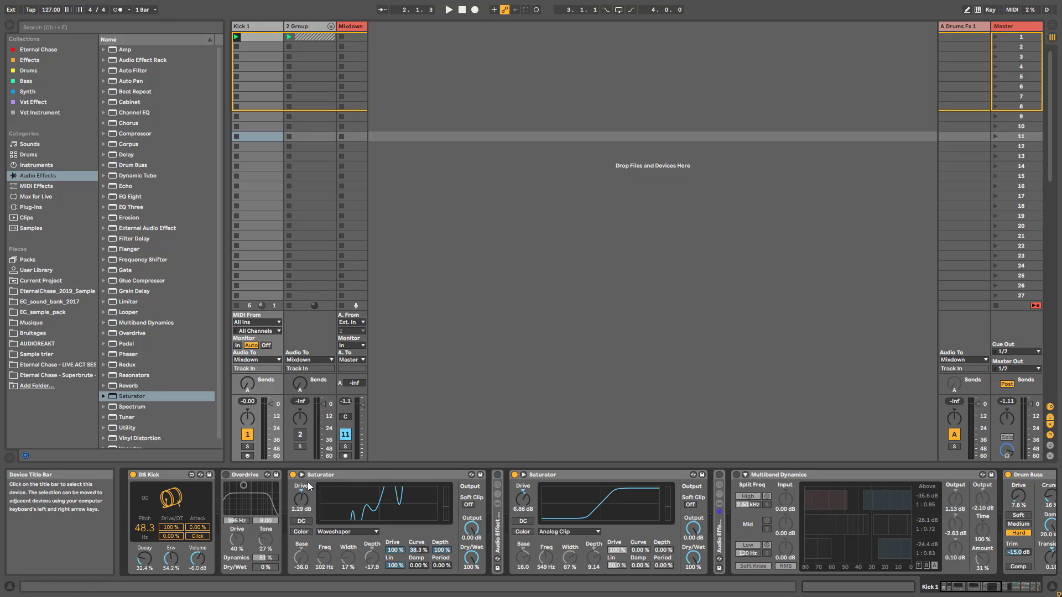
key(space)
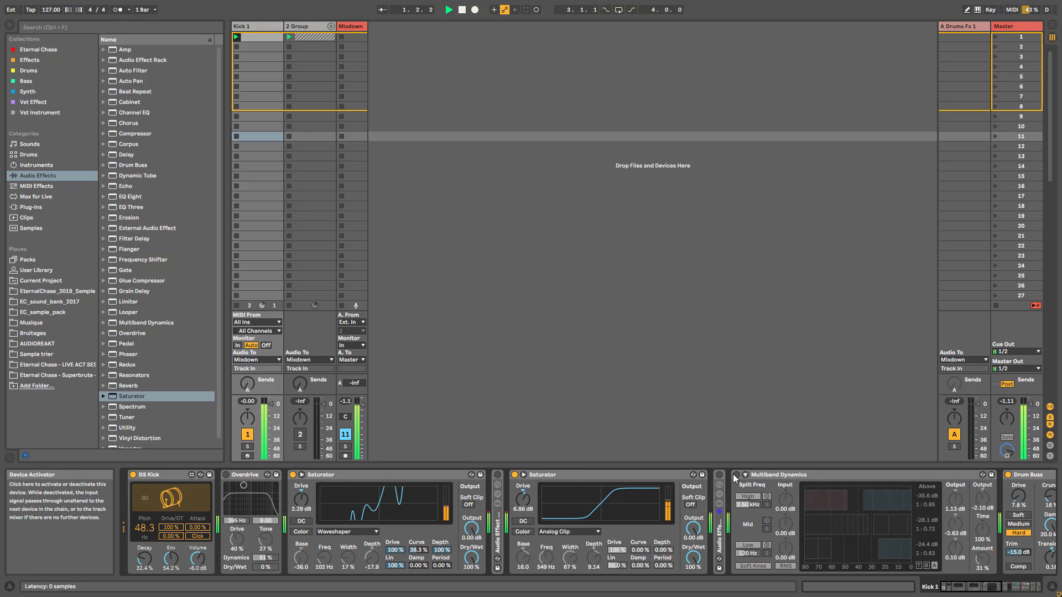
click(514, 474)
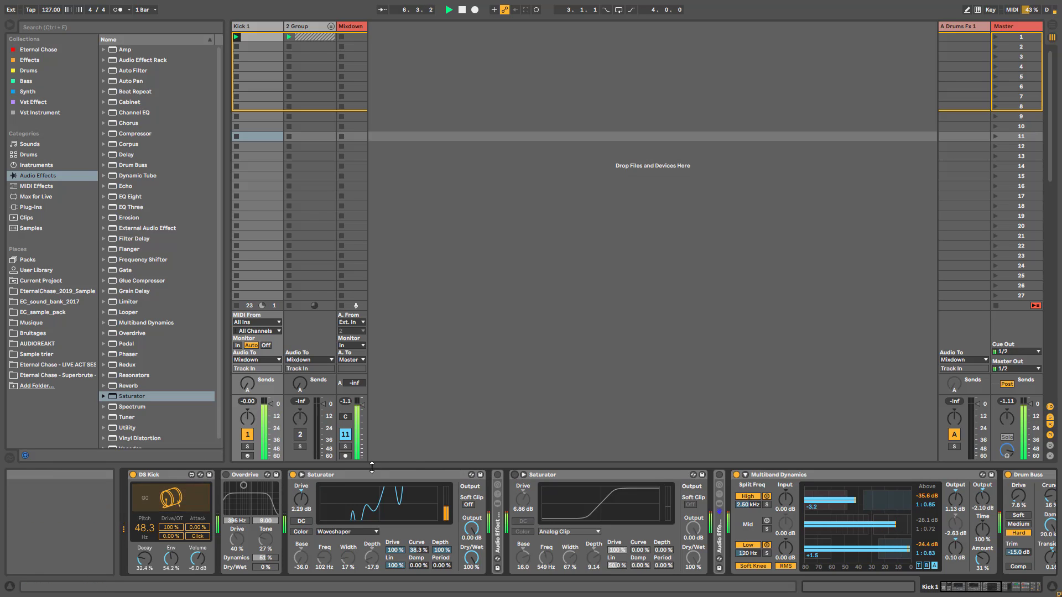
click(293, 475)
click(514, 475)
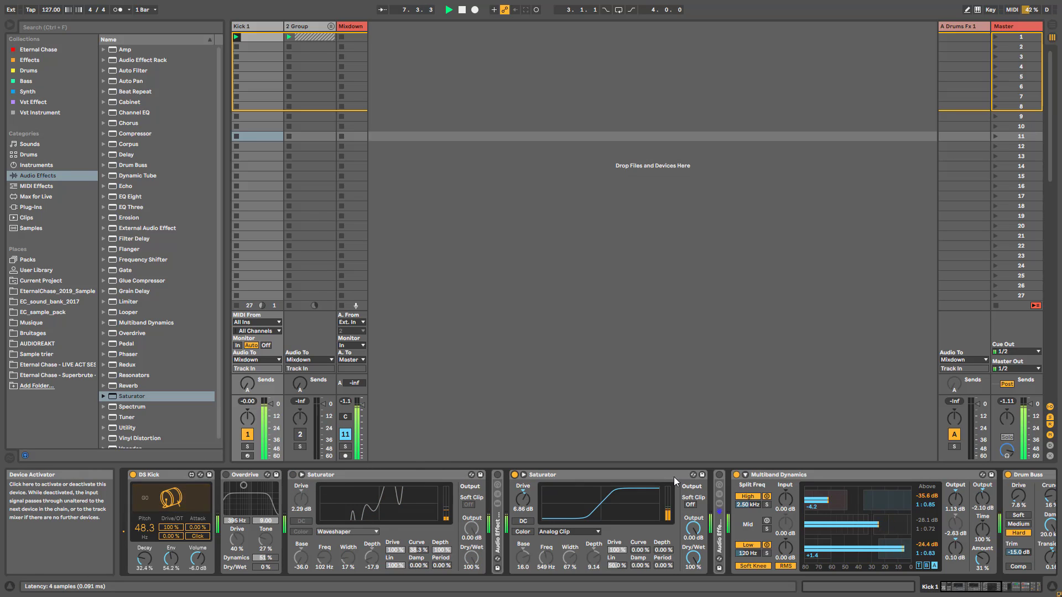
click(736, 474)
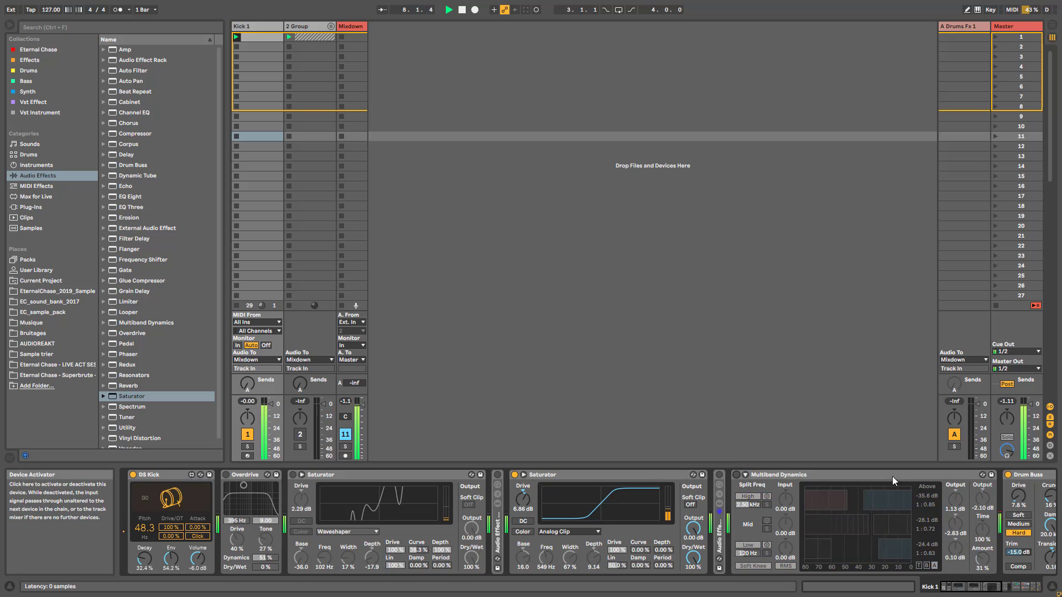
click(1008, 474)
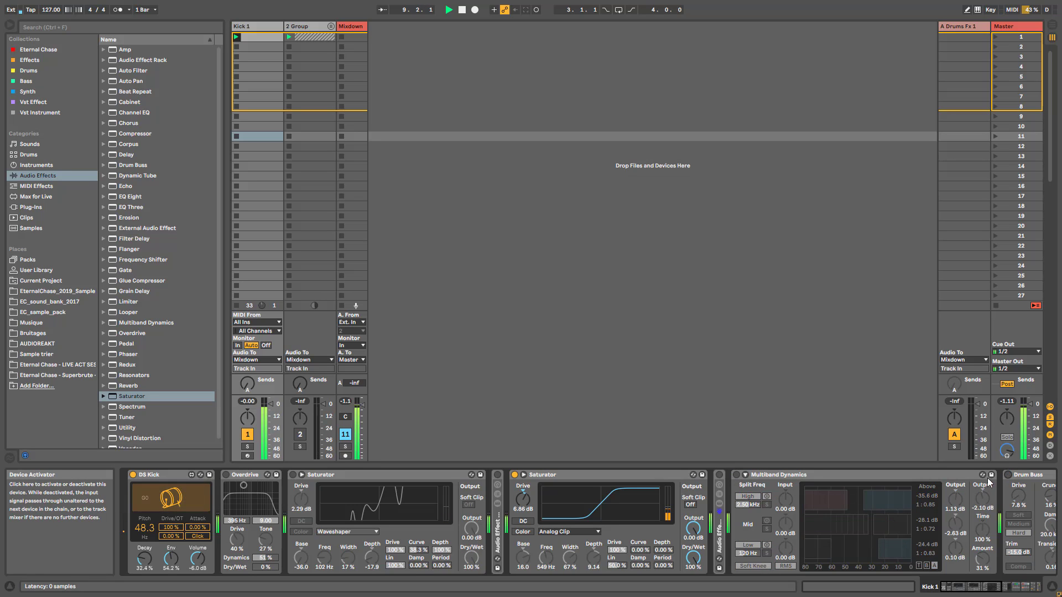
During playback, audition the Waveshaper Saturator with and without Multiband Dynamics, and deactivate both again.
click(293, 475)
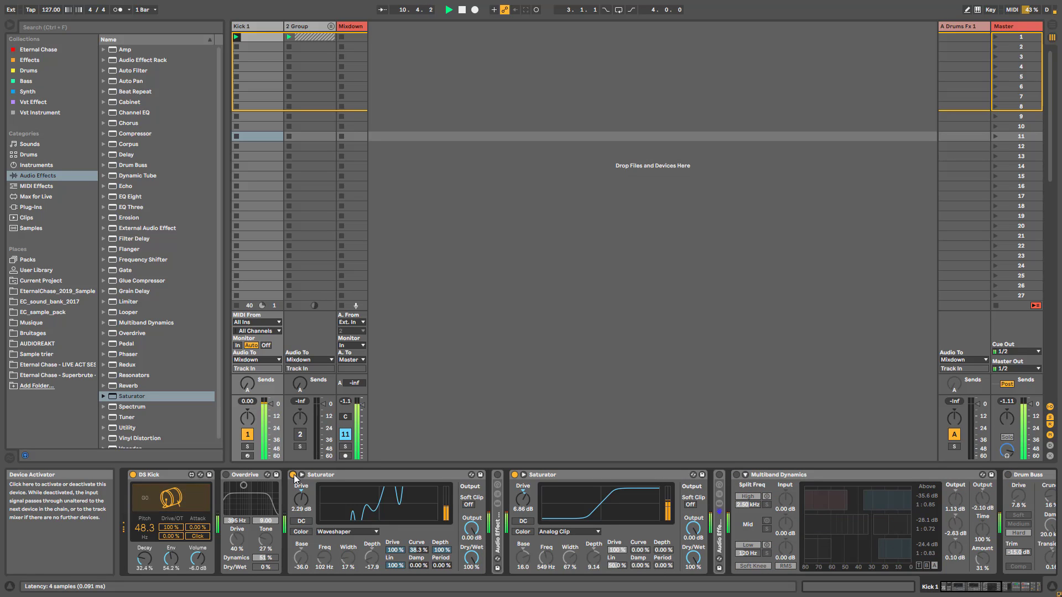
click(736, 475)
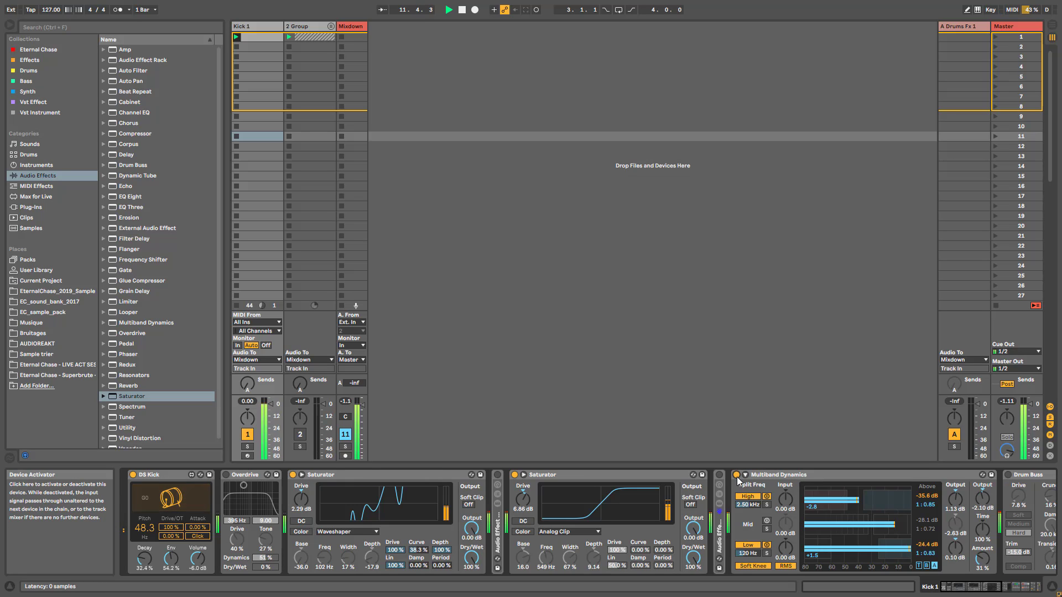
click(737, 475)
click(294, 475)
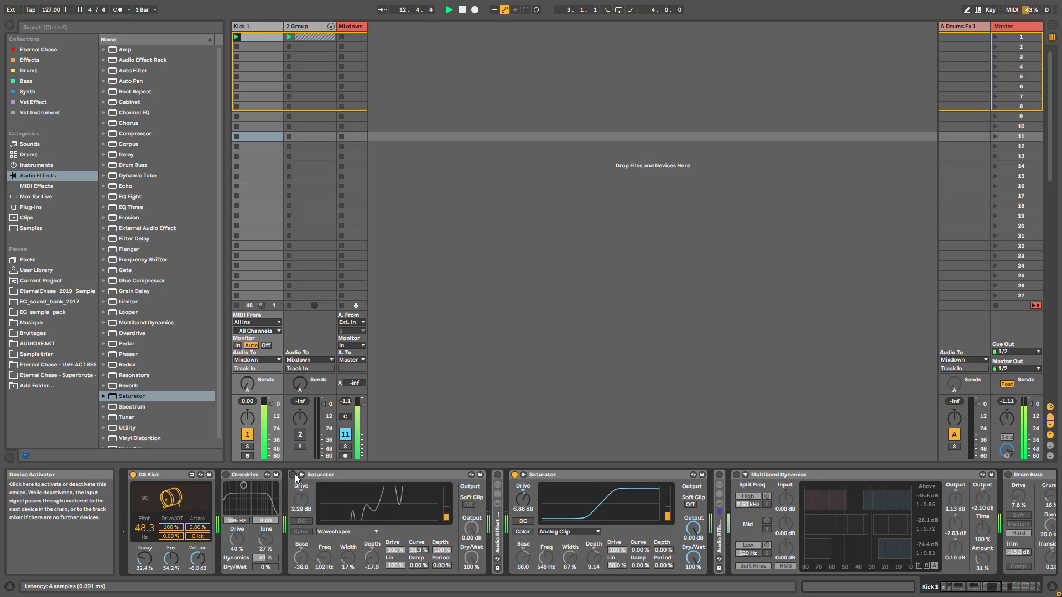
Audition the first Audio Effect Rack with Multiband Dynamics, deactivate the rack and leave Multiband Dynamics active.
click(498, 475)
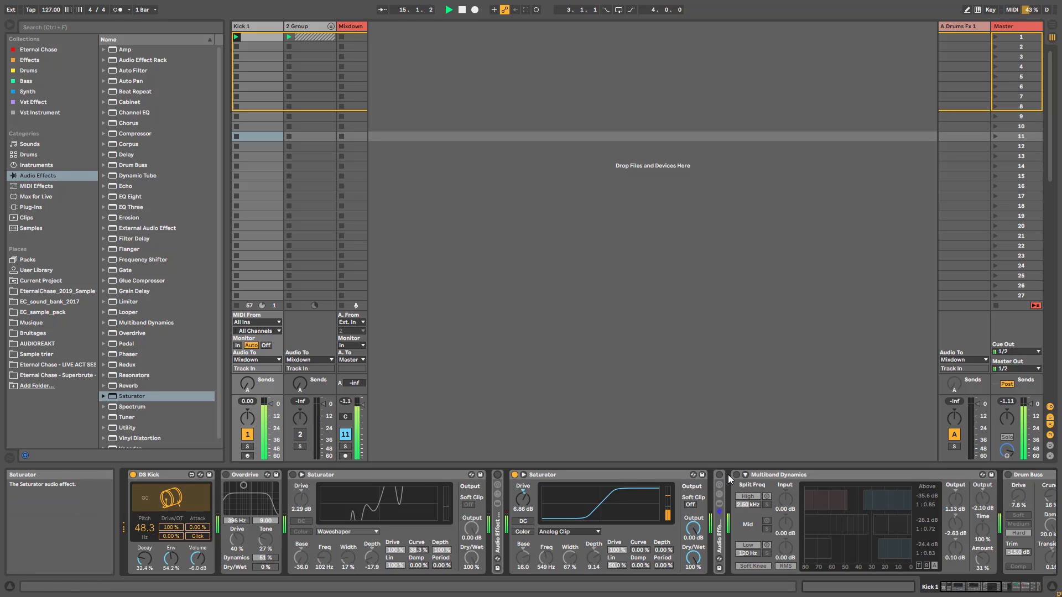
click(736, 475)
click(497, 474)
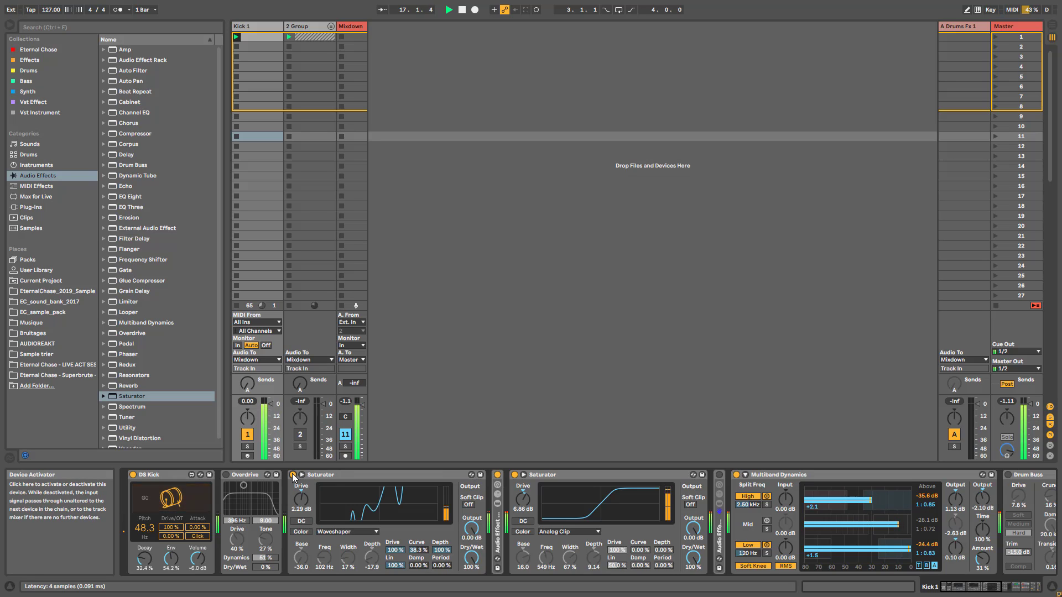
click(497, 475)
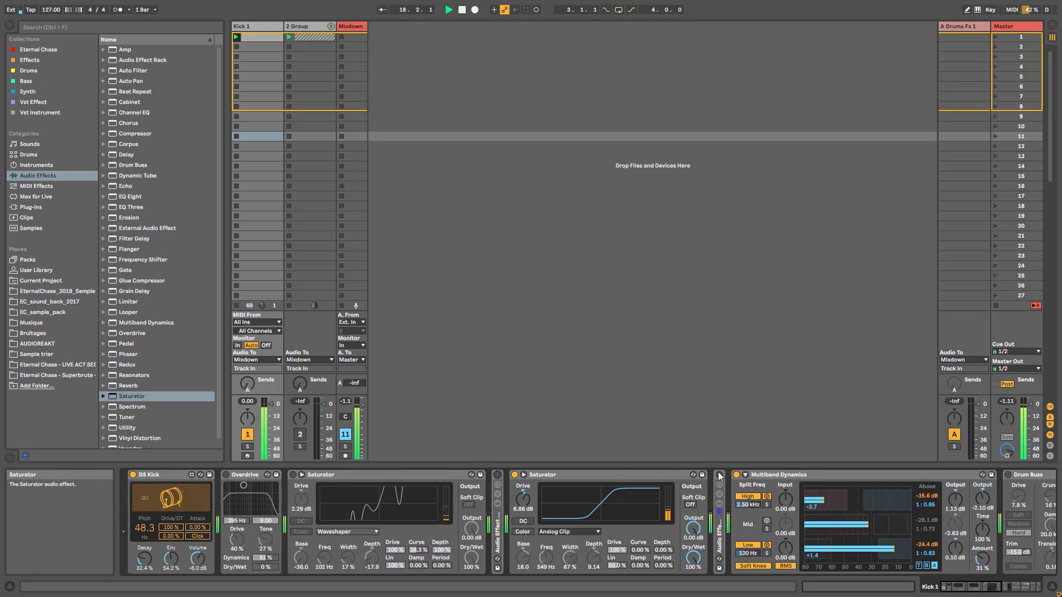
Compare the second Audio Effect Rack with and without Multiband Dynamics, deactivate the rack again and stop playback.
click(719, 475)
click(737, 475)
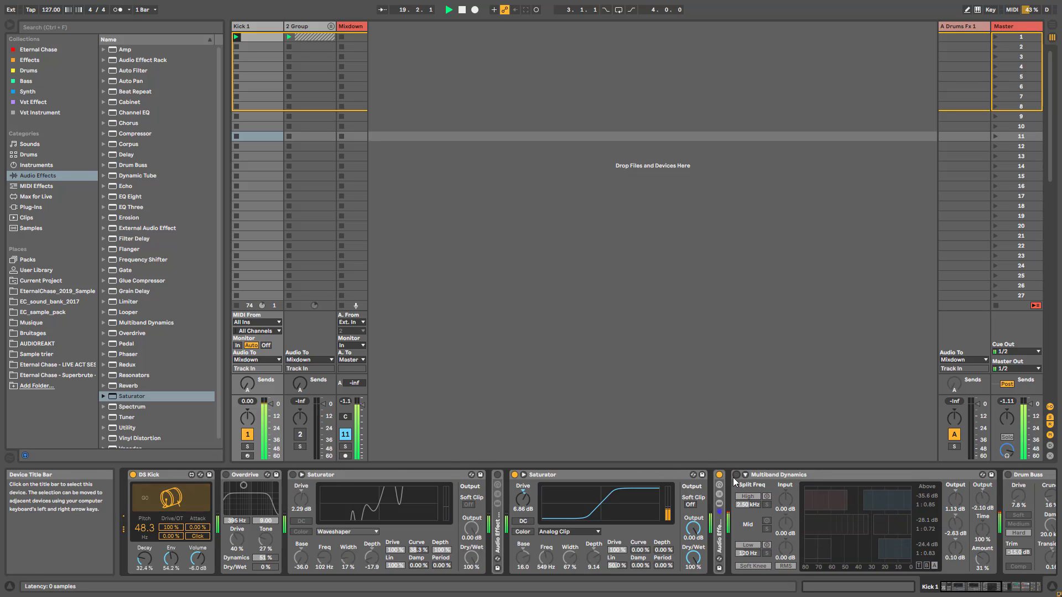
click(737, 475)
click(719, 475)
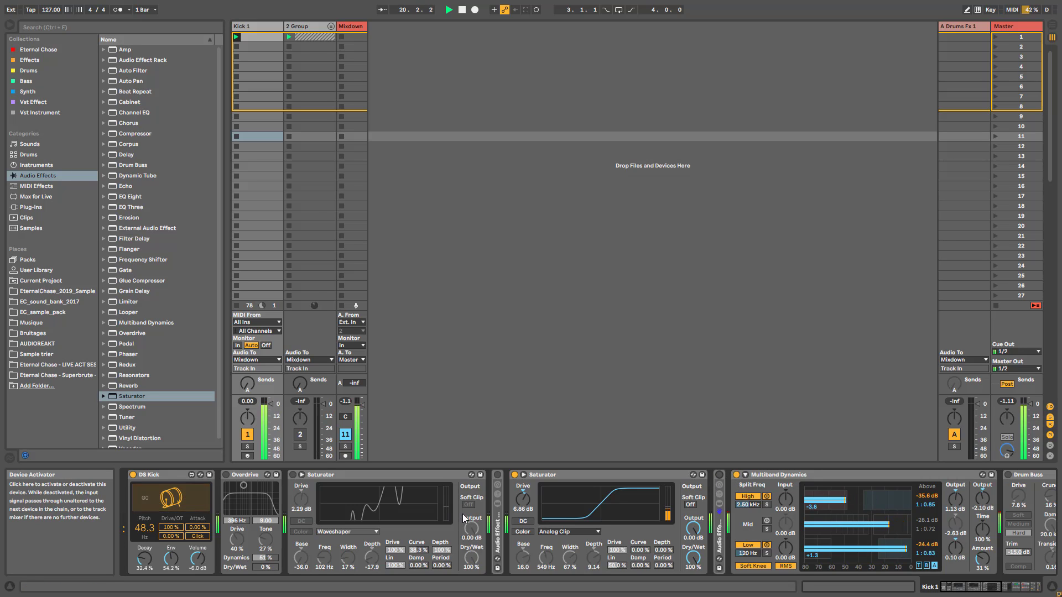
click(1024, 582)
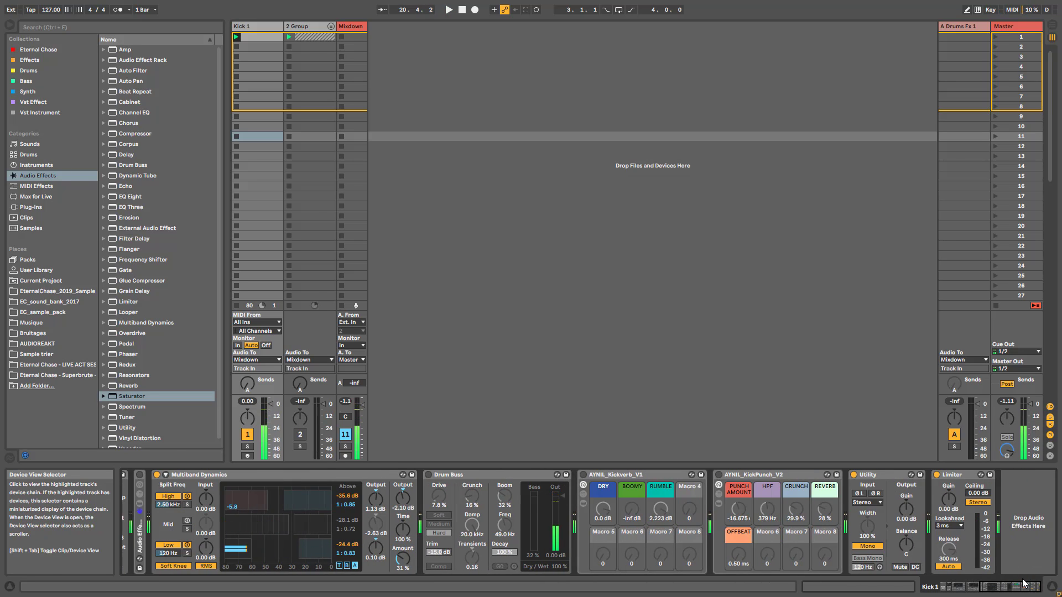
drag(1024, 582, 971, 583)
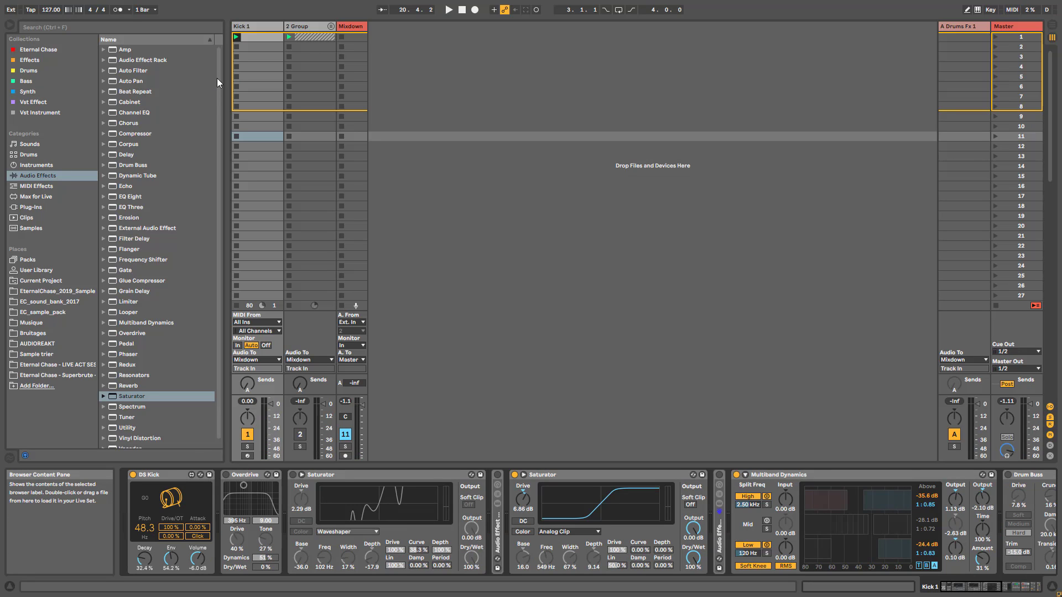
Duplicate the Kick 1 track and replace DS Kick on the copy with the 909 Core Kit.
right_click(247, 25)
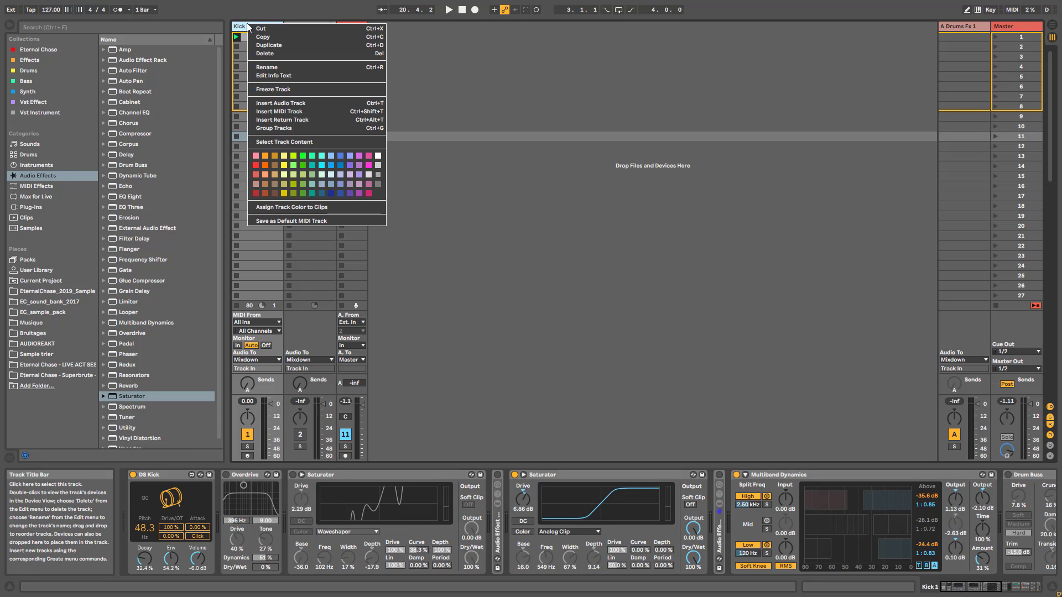
click(272, 49)
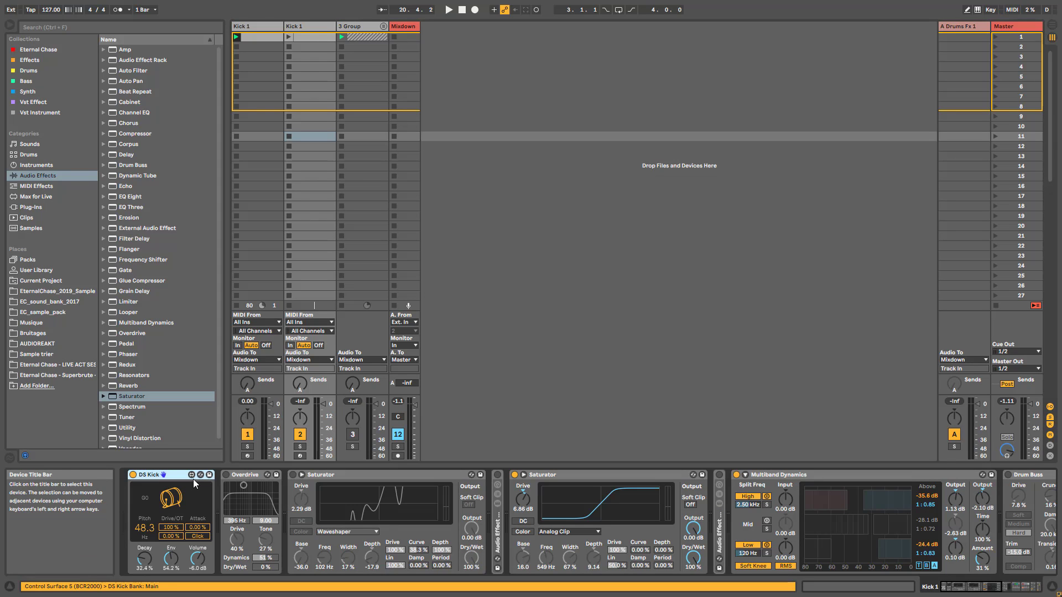
click(35, 158)
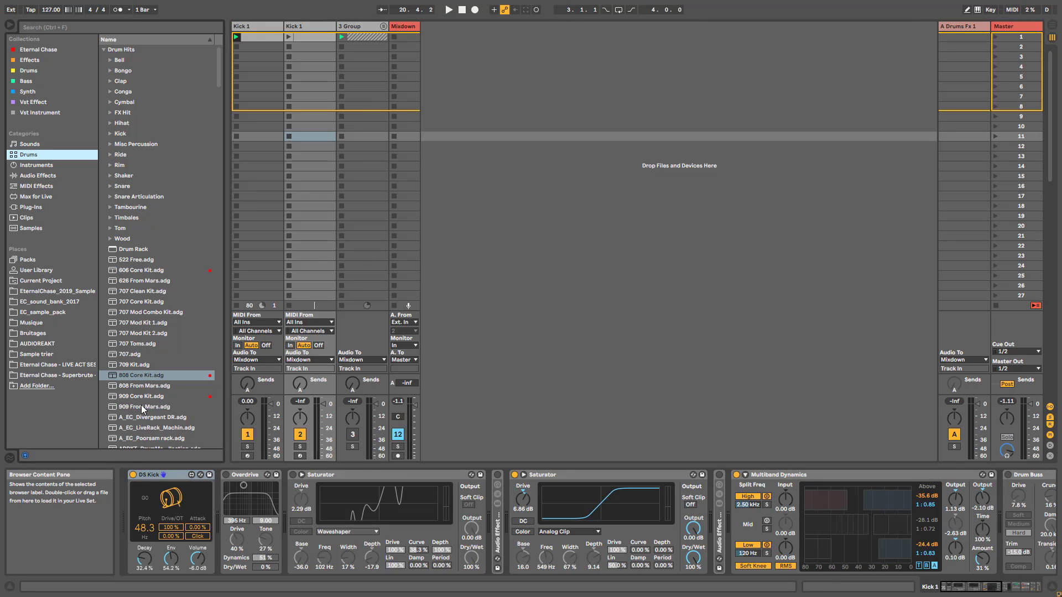
drag(145, 396, 162, 481)
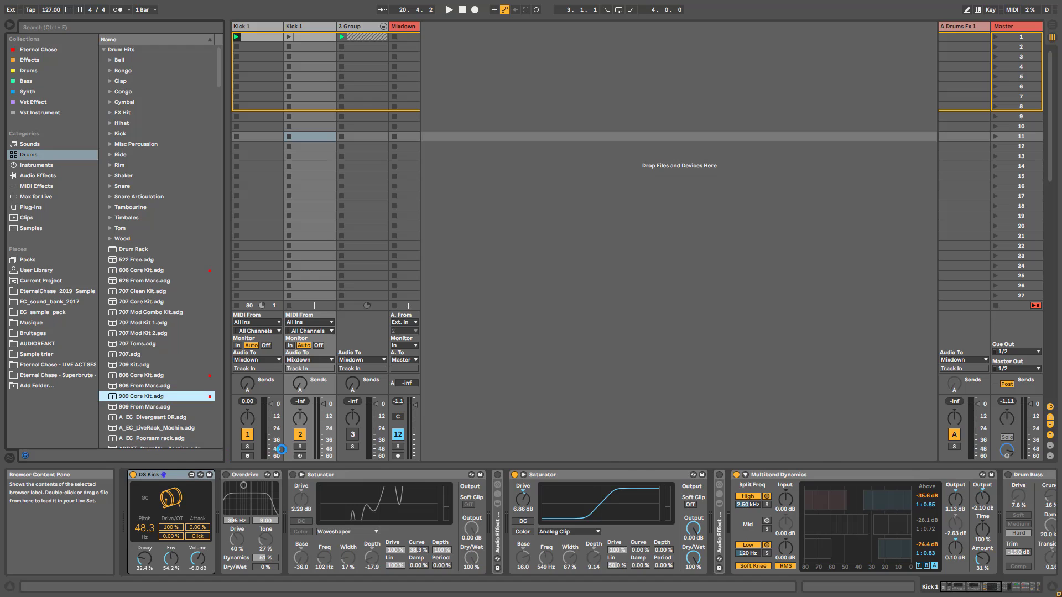
Arm and solo the duplicated Kick 1 track and audition its first clip through the 909 Core Kit.
drag(281, 450, 300, 461)
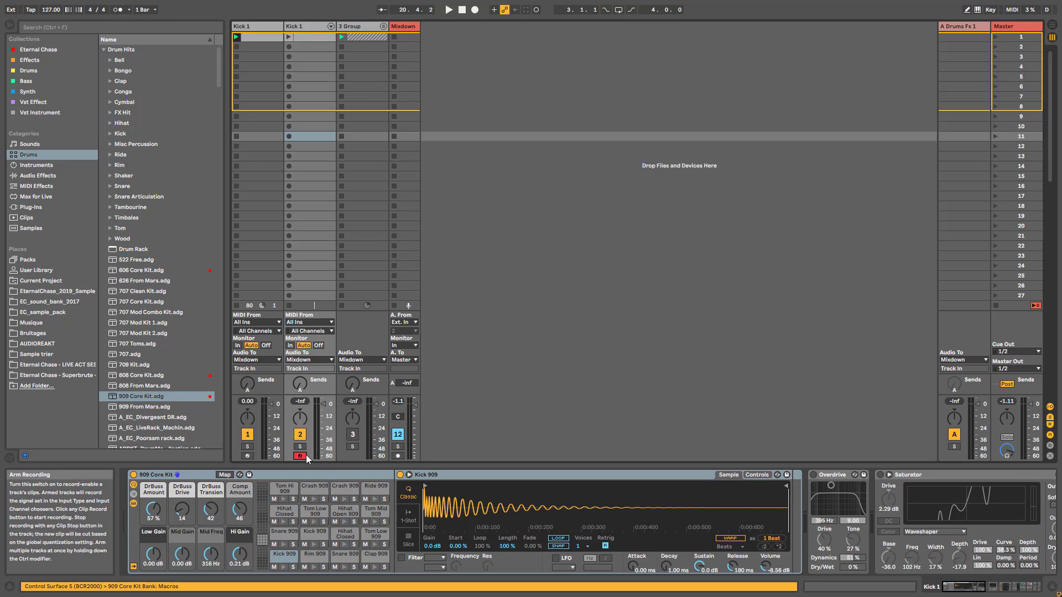
click(304, 448)
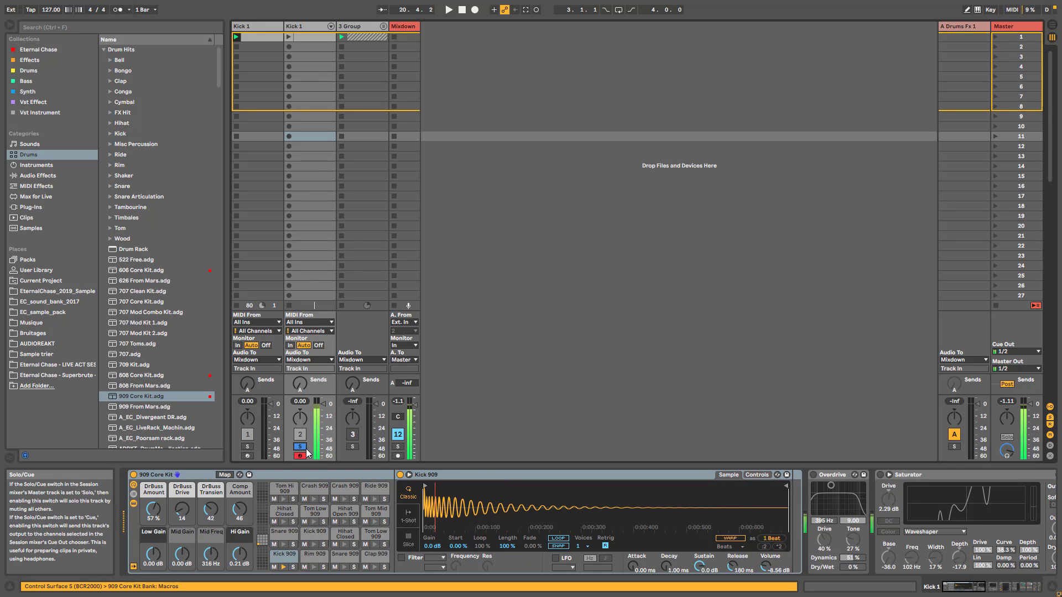
click(289, 37)
key(space)
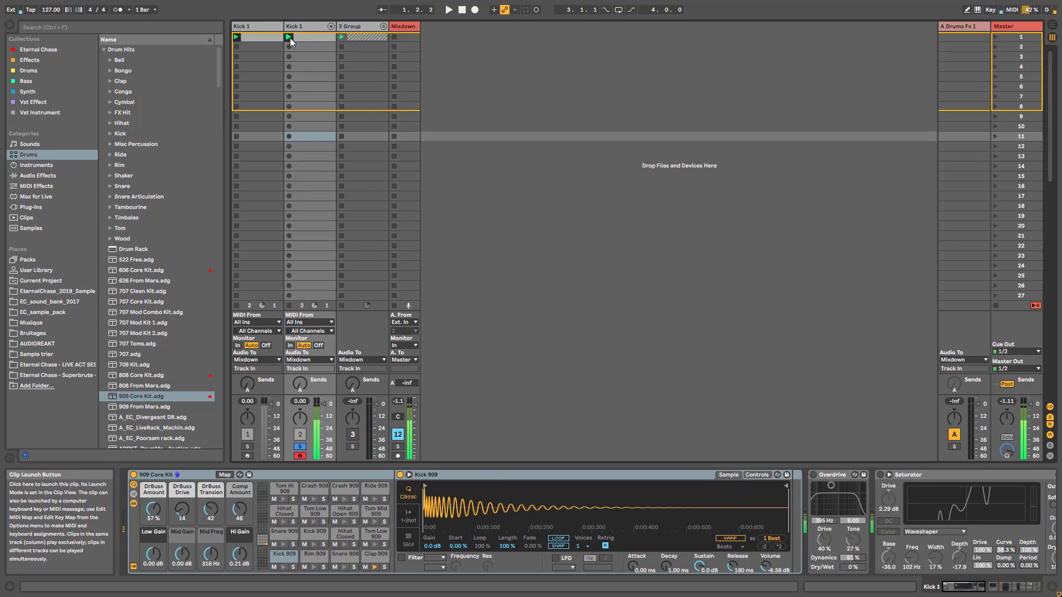
Move the duplicated clip's note from Clap 909 to Kick 909 and play the track.
click(310, 38)
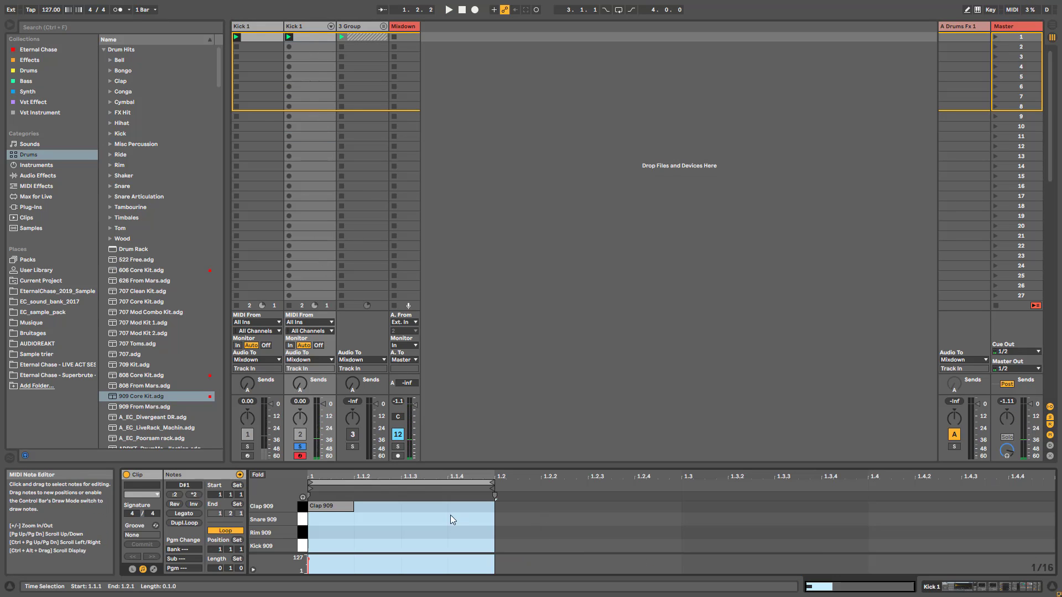
click(311, 57)
key(space)
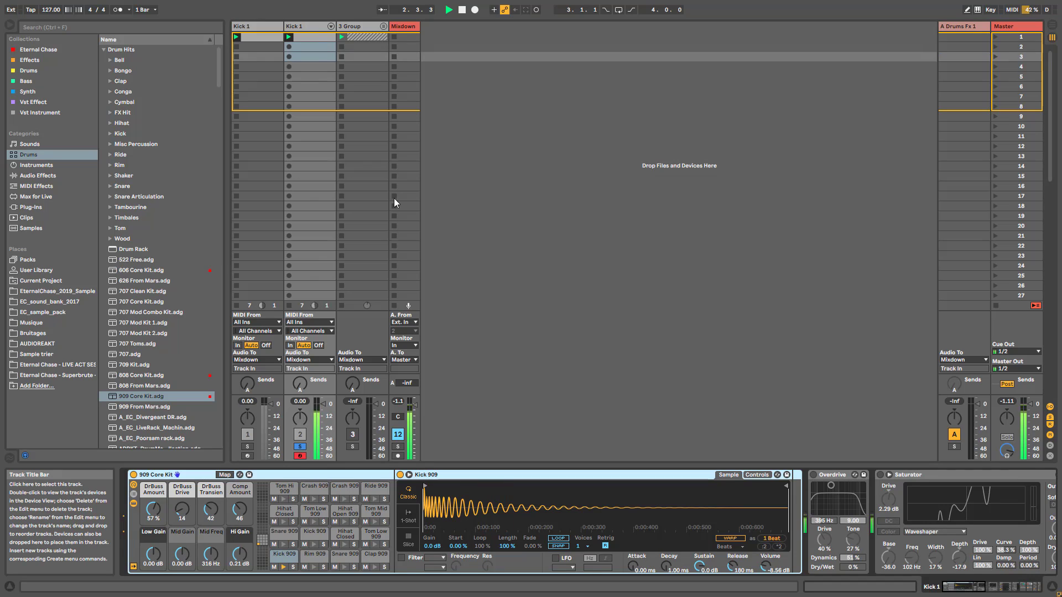
Switch on Overdrive on the 909 Core Kit track and raise its Dry/Wet to 87 %.
mouse_move(976, 588)
mouse_down()
mouse_move(1031, 589)
mouse_move(996, 588)
mouse_up()
click(903, 475)
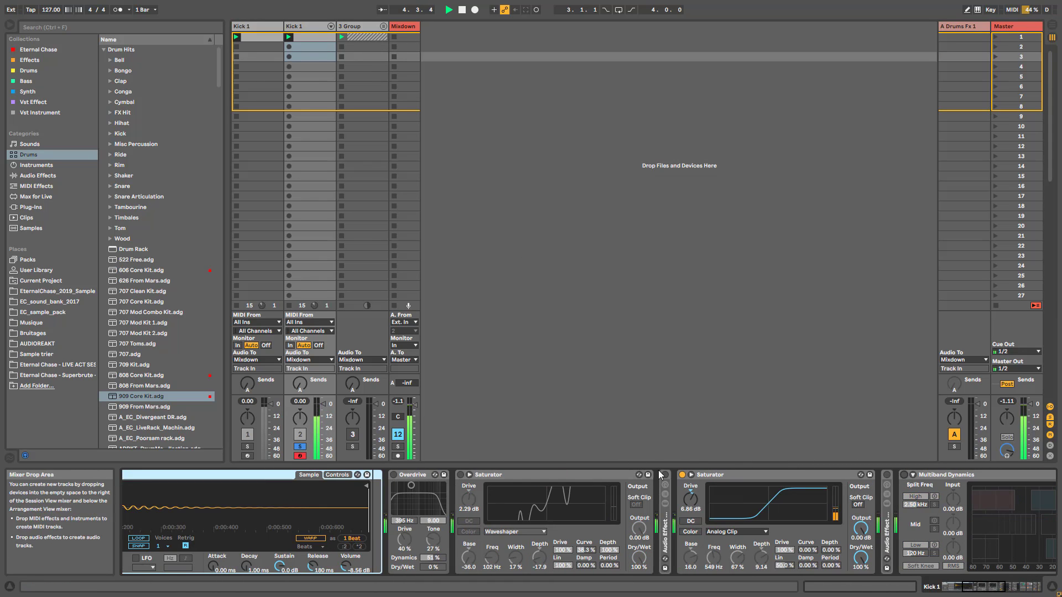
scroll(959, 571, left, 5)
click(821, 476)
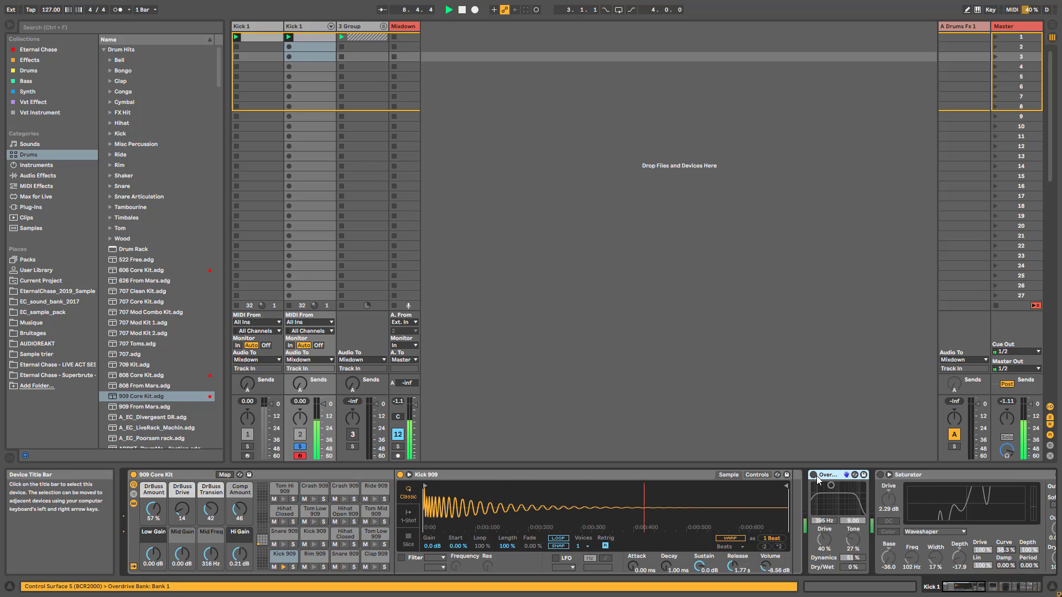
drag(852, 567, 852, 549)
scroll(691, 483, right, 8)
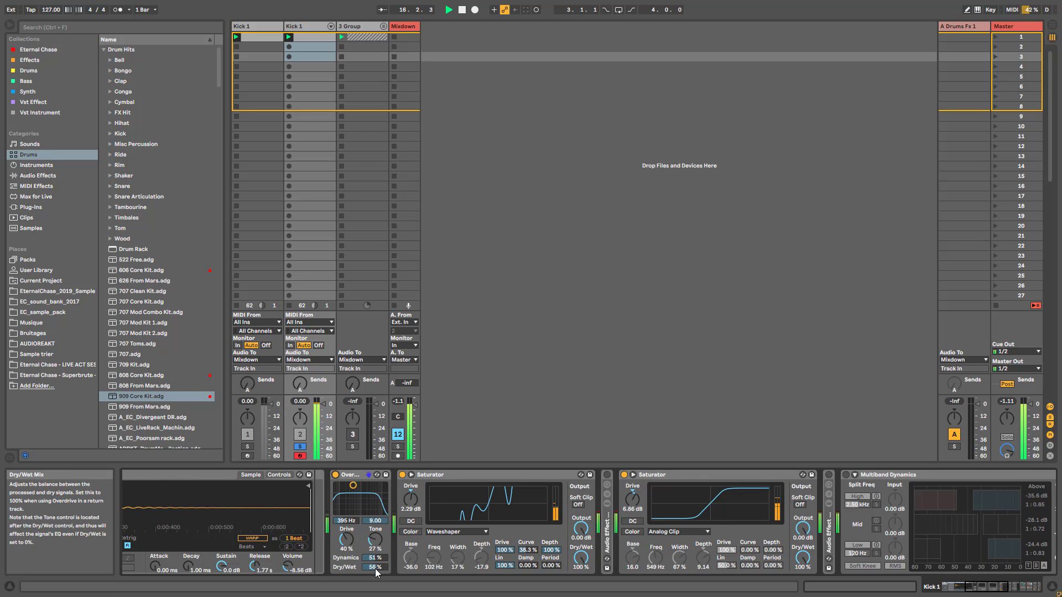
drag(375, 573, 607, 479)
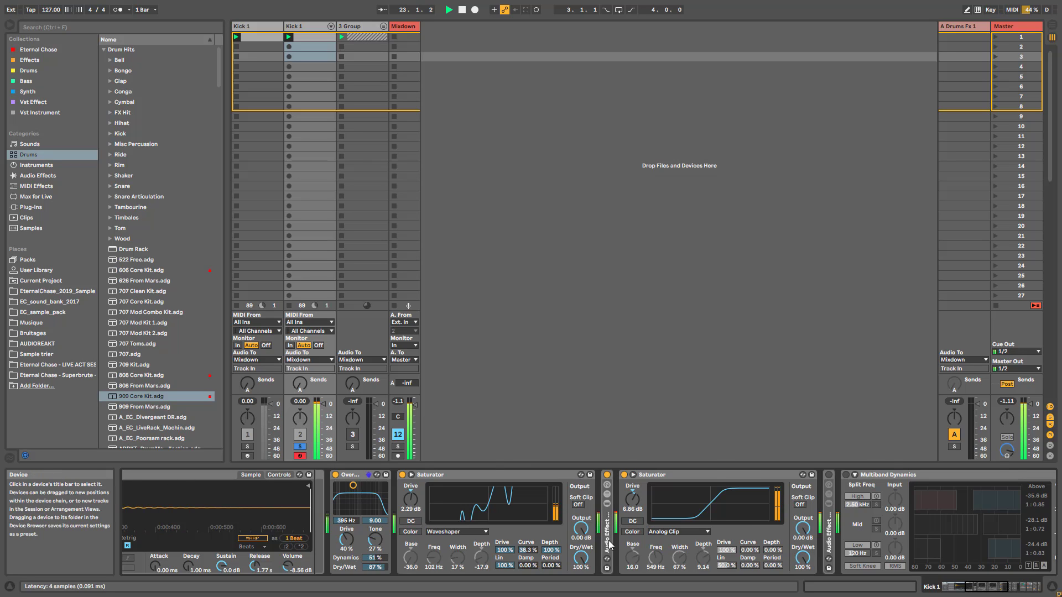
Unfold the first Audio Effect Rack and balance its upper chain's volume to -2.0 dB with the Waveshaper Saturator and Overdrive bypassed.
double_click(607, 479)
drag(670, 501, 671, 553)
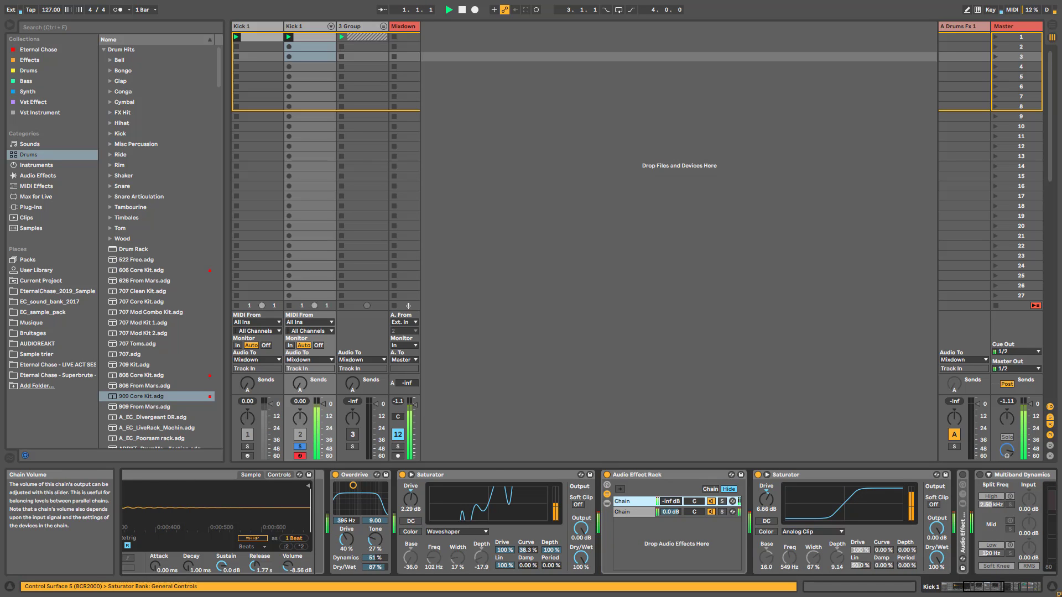
click(402, 474)
key(space)
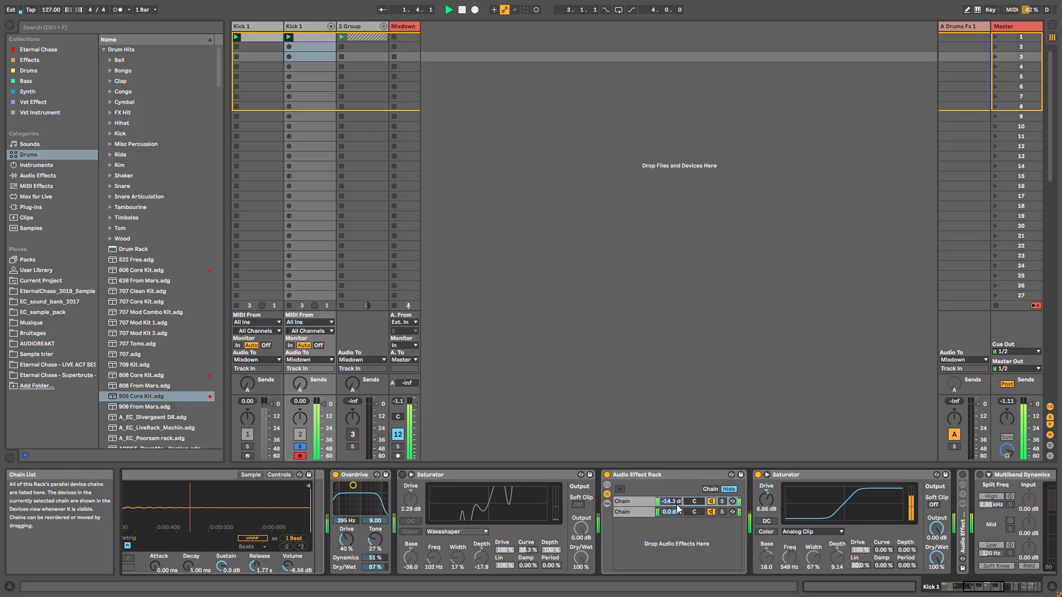
drag(671, 501, 671, 487)
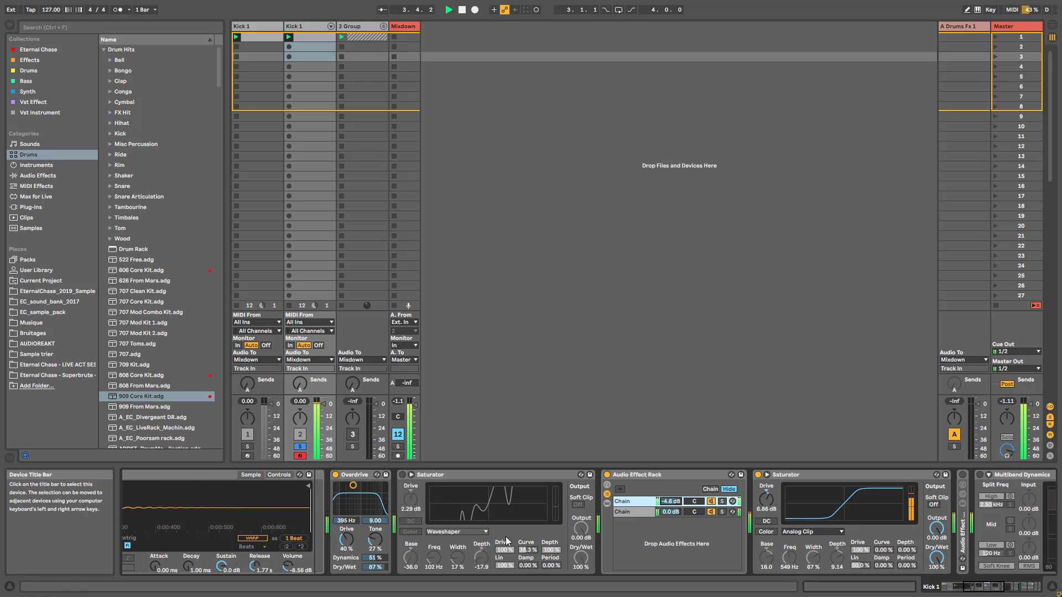
click(336, 477)
click(335, 476)
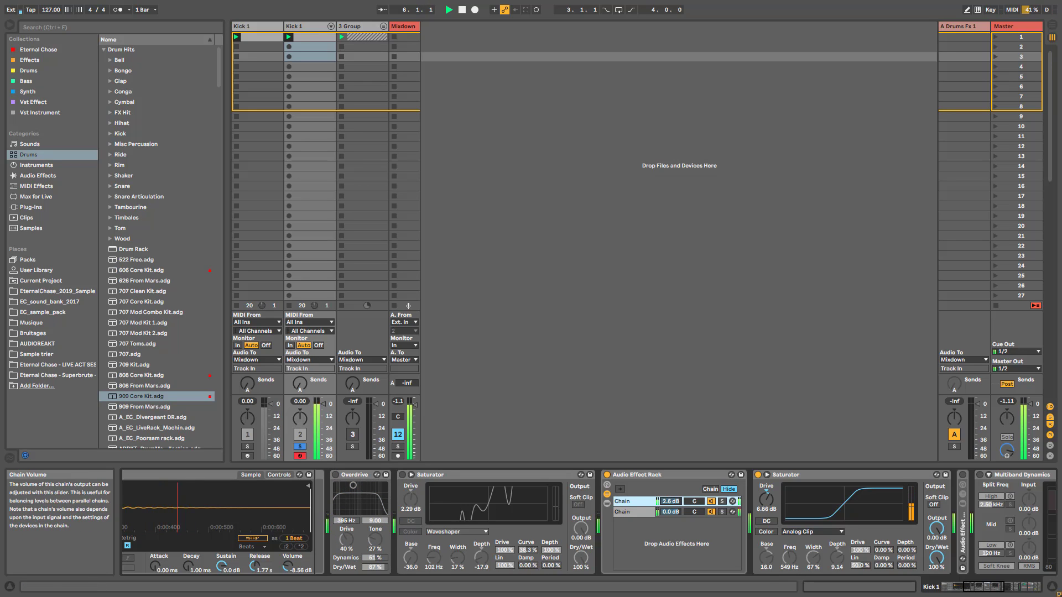
Compare the kick with Multiband Dynamics, its Audio Effect Rack and the Analog Clip Saturator switched on and off.
click(529, 475)
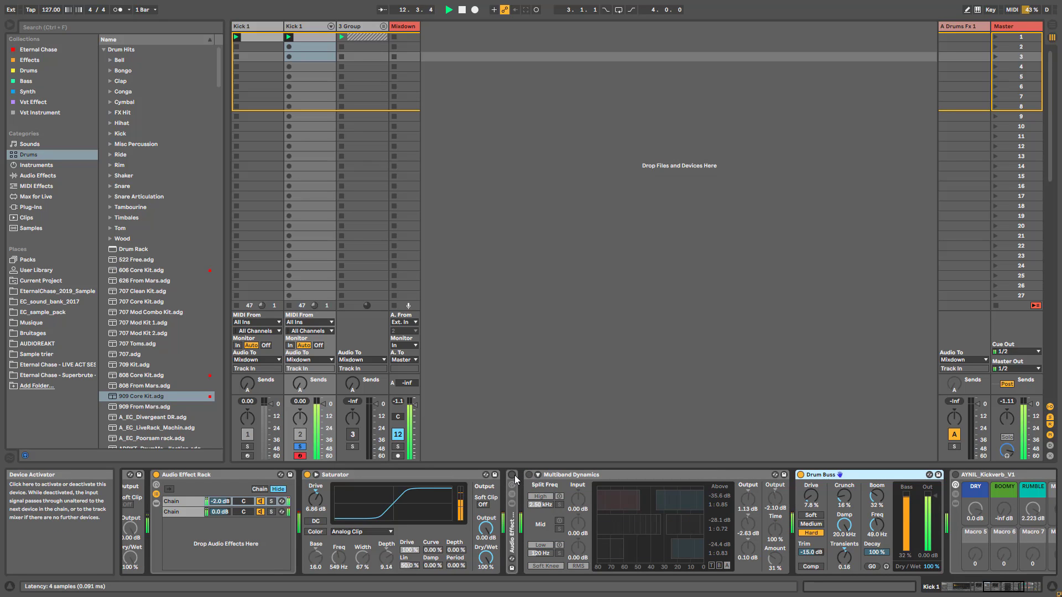
click(513, 475)
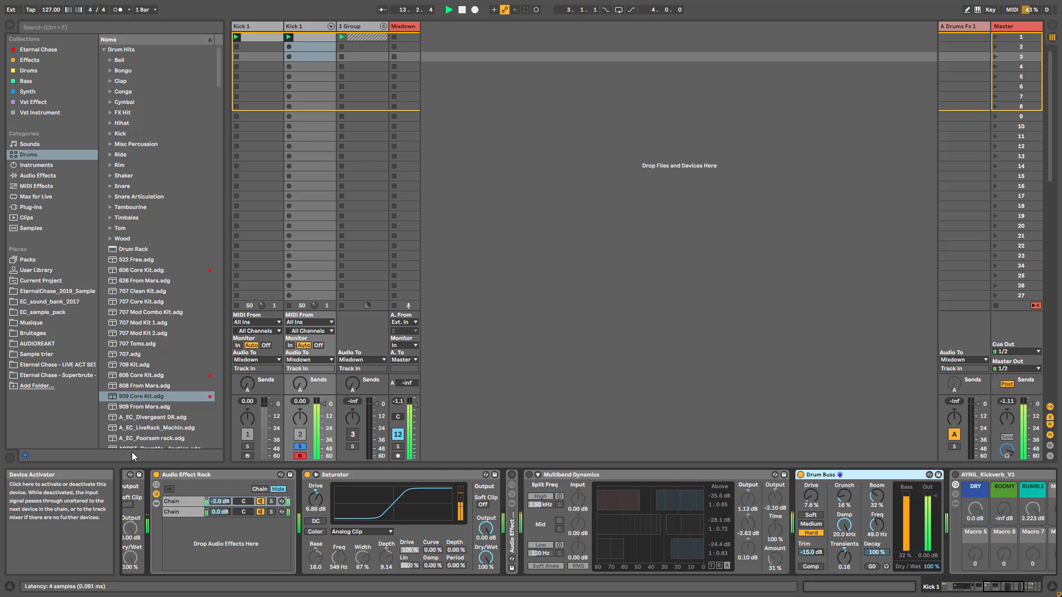
click(307, 476)
click(307, 475)
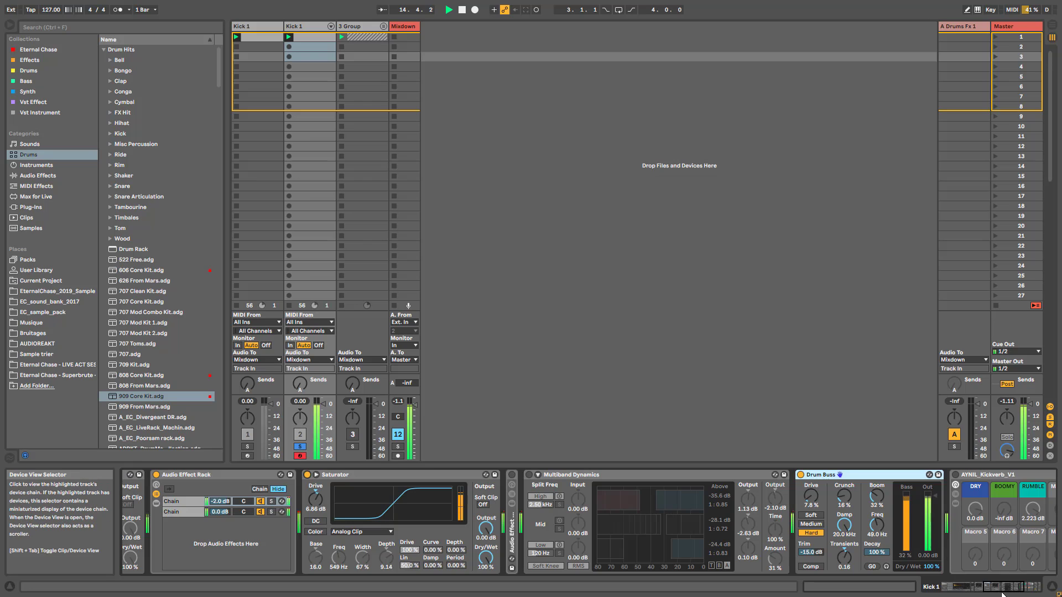
Replay the kick with Overdrive on and the Waveshaper Saturator bypassed, and switch off the first Audio Effect Rack.
drag(999, 587, 975, 587)
click(484, 475)
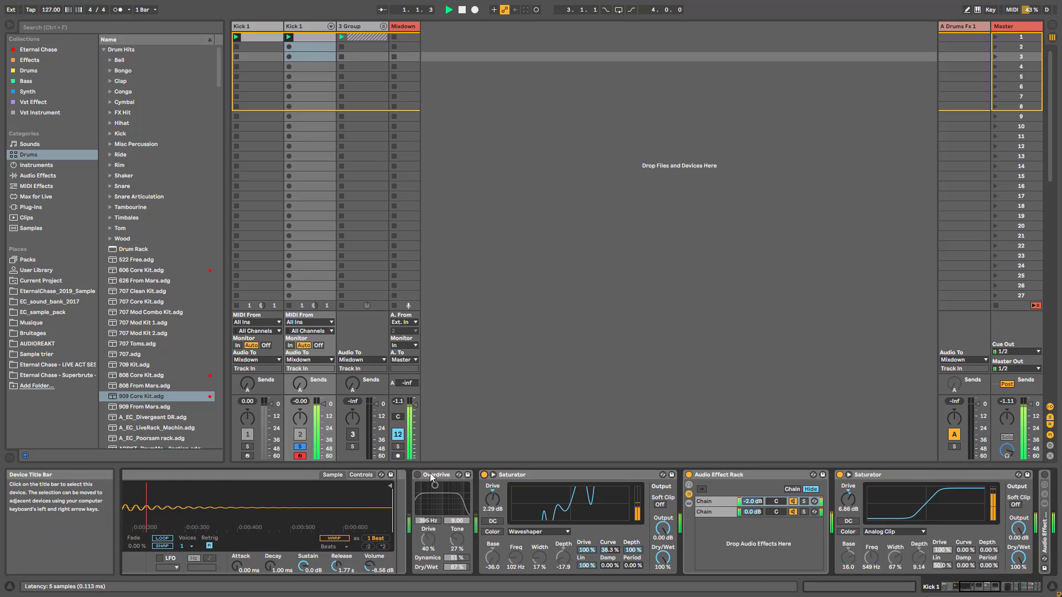
click(418, 475)
click(485, 475)
key(space)
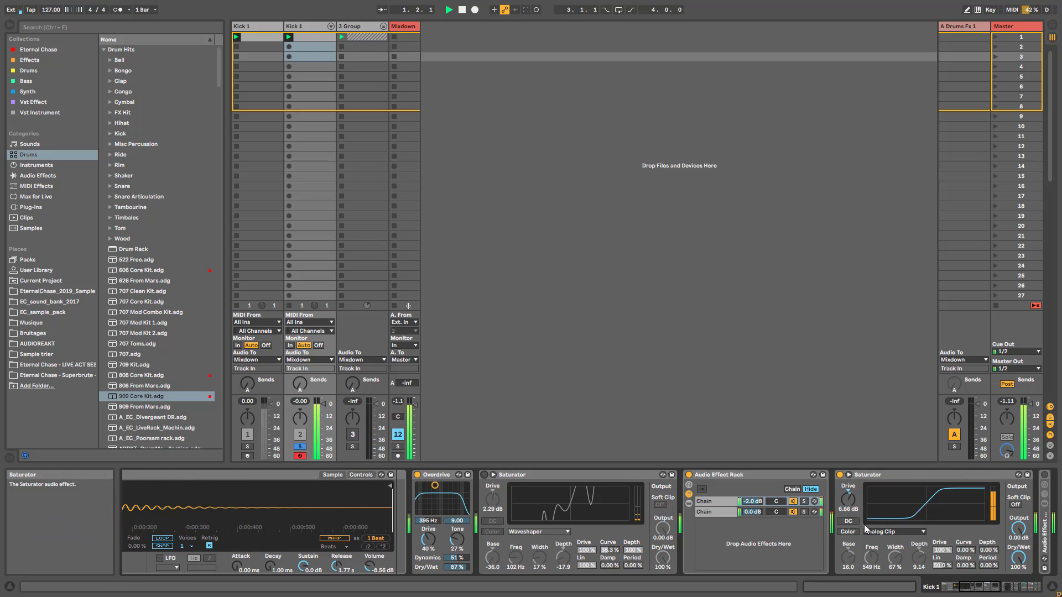
click(689, 475)
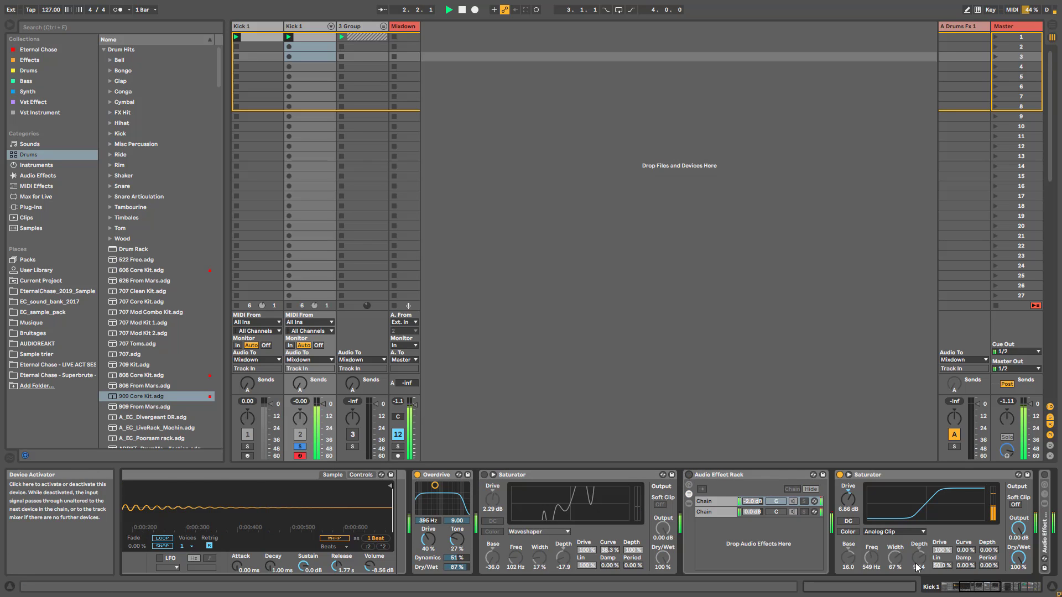
Compare the kick with Multiband Dynamics and Drum Buss each switched on and off.
click(999, 591)
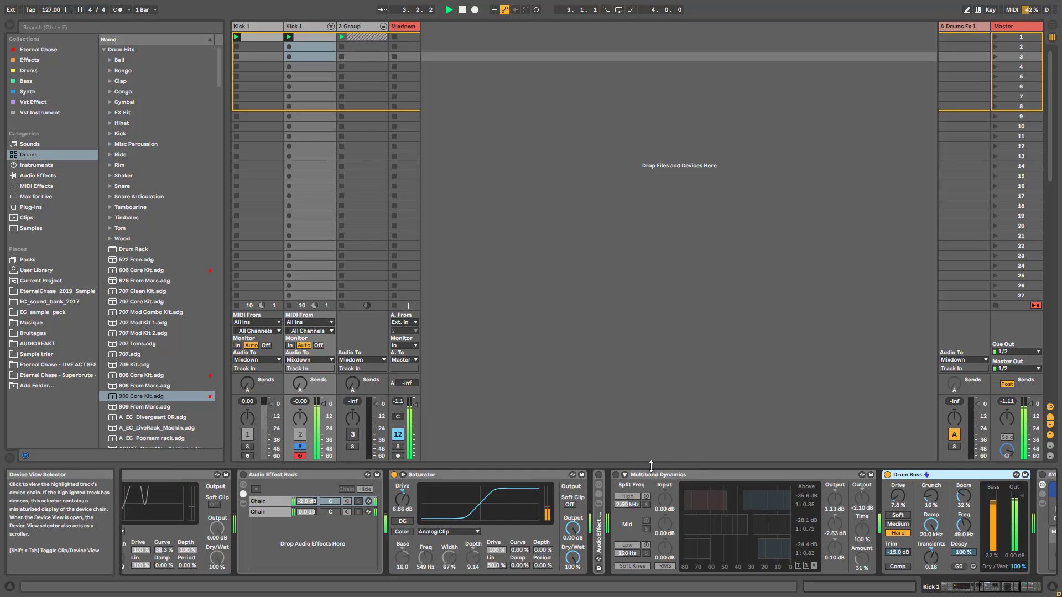
click(603, 479)
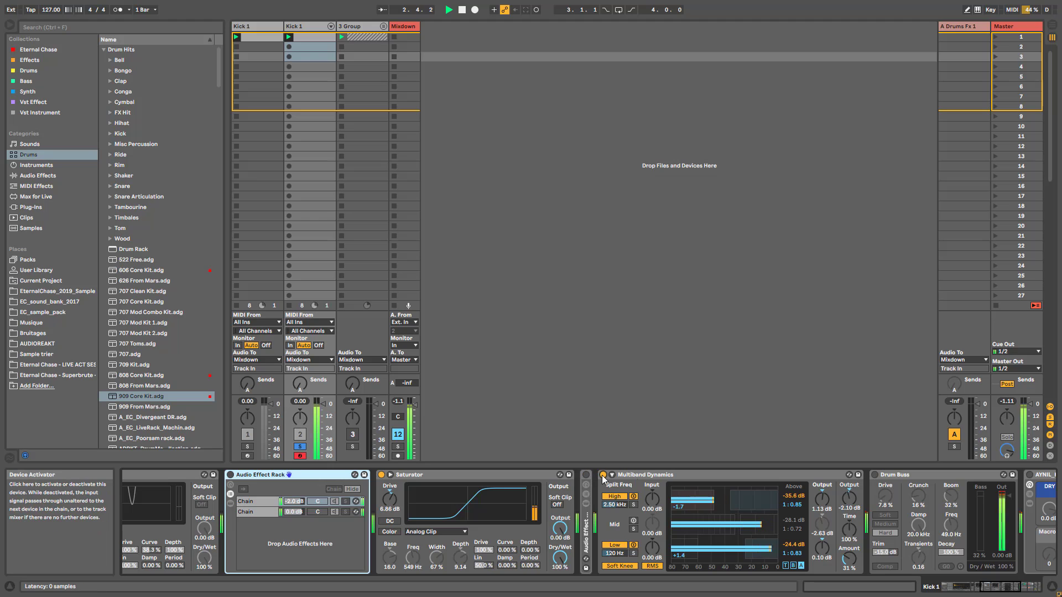
click(602, 477)
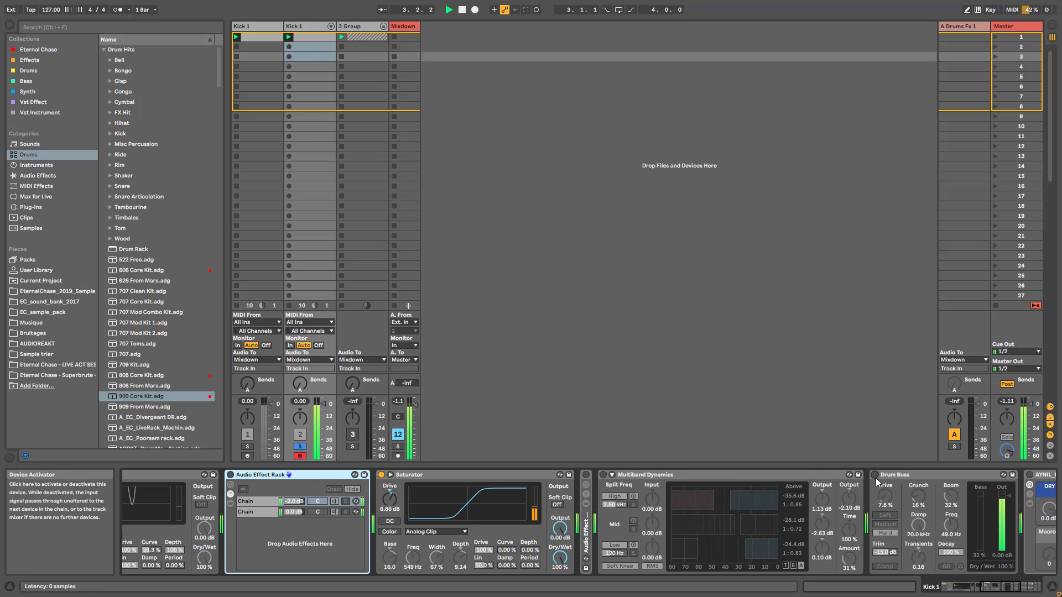
click(875, 476)
Reactivate the Waveshaper Saturator and compare the kick with and without Overdrive, leaving Overdrive bypassed.
mouse_move(1001, 590)
mouse_down()
mouse_move(969, 591)
mouse_move(987, 589)
mouse_up()
click(429, 477)
click(497, 475)
click(282, 476)
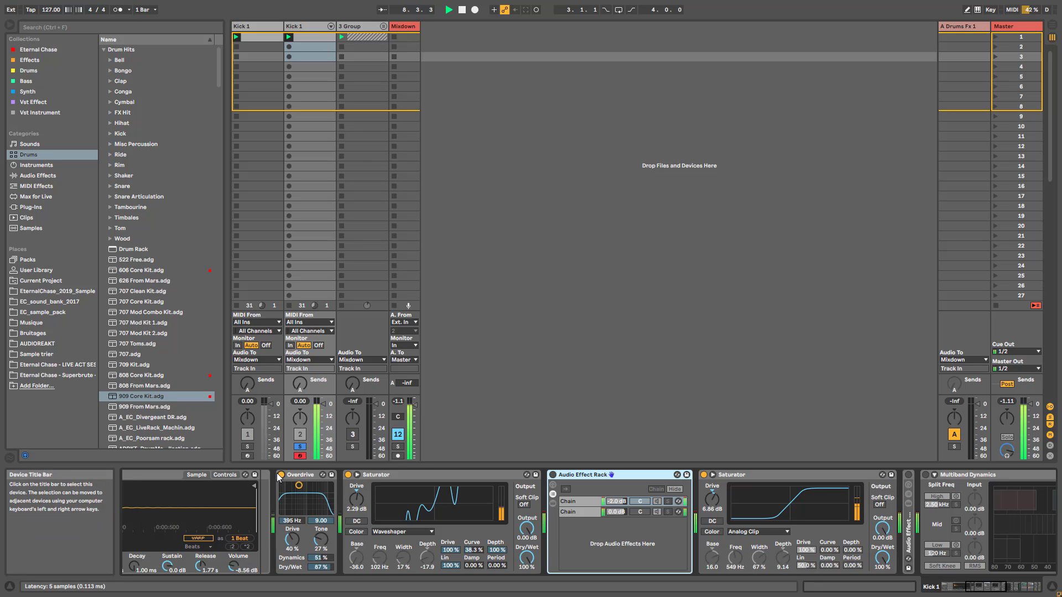
click(282, 476)
Insert an audio track after the duplicated Kick 1 track and set its audio input to Resampling.
click(306, 26)
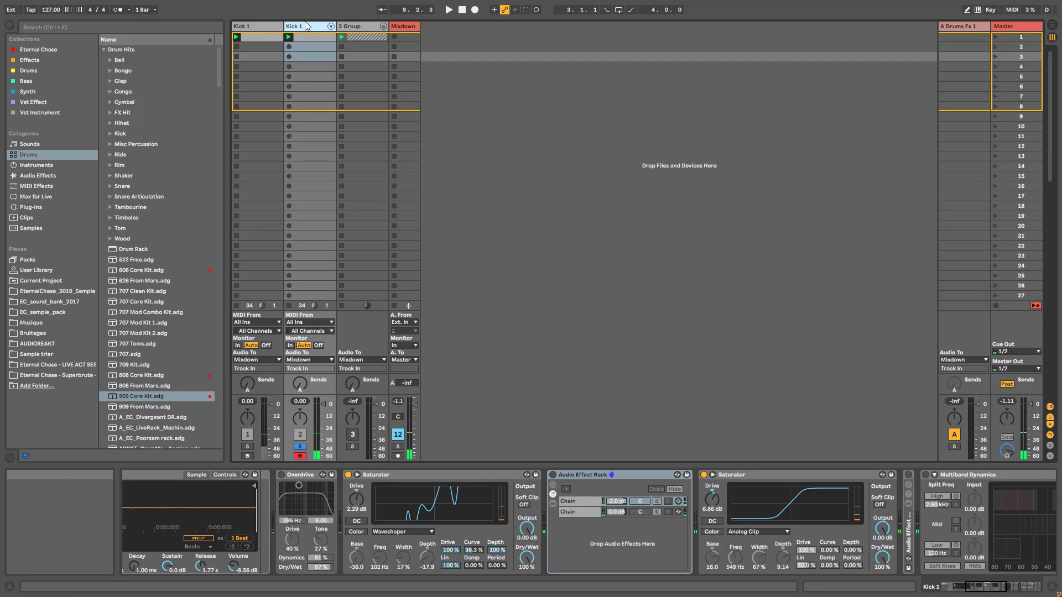
key(ctrl+t)
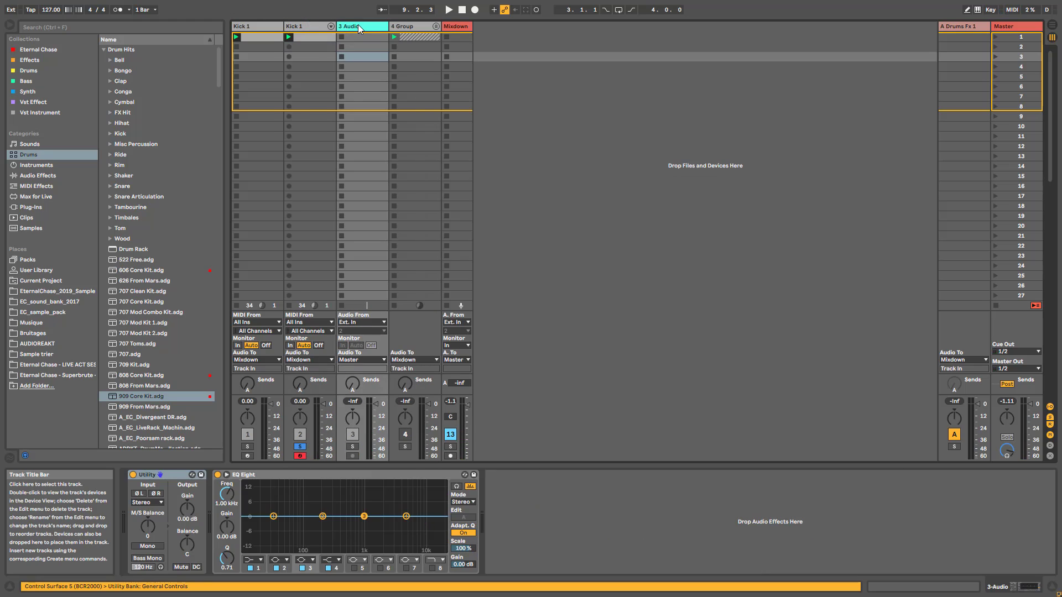
click(365, 323)
click(349, 331)
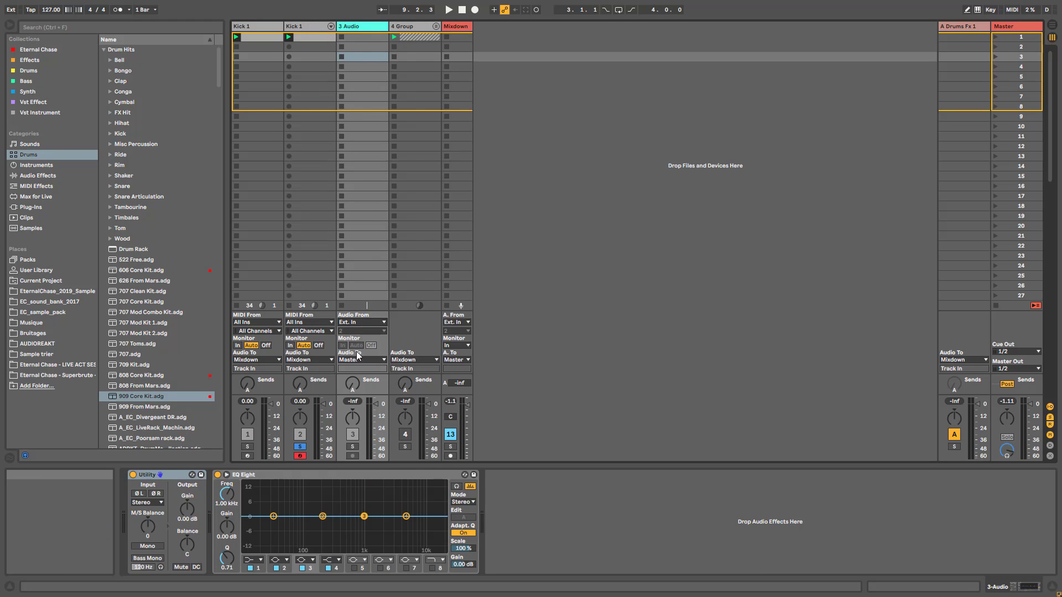
click(1022, 26)
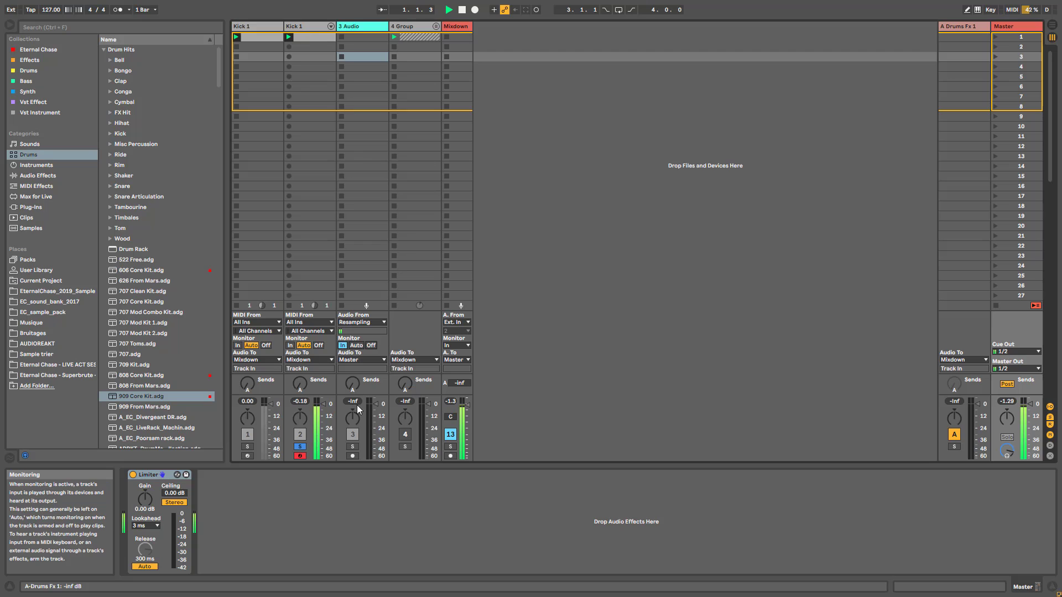
Arm the new audio track and record the processed kick into its fifth clip slot.
click(353, 455)
click(342, 77)
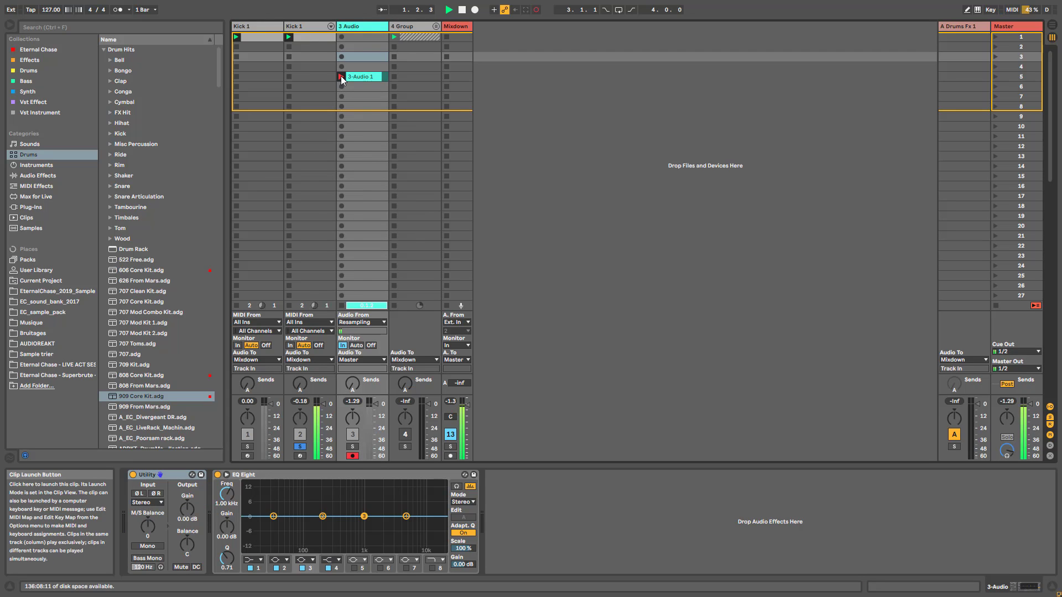
click(364, 78)
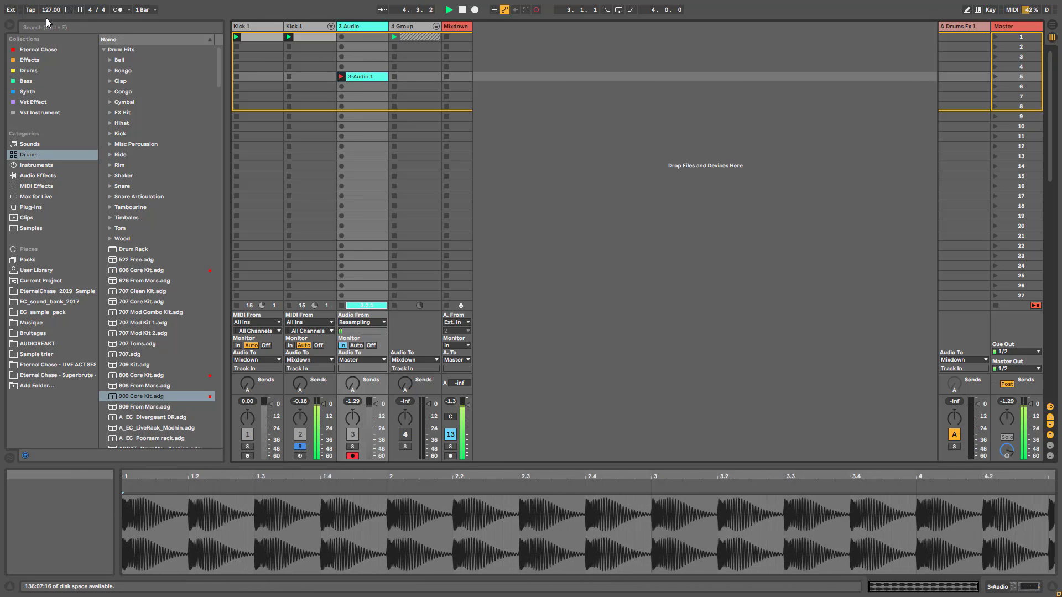
Rename the recorded audio clip to Kick 1 and save the Set.
click(356, 79)
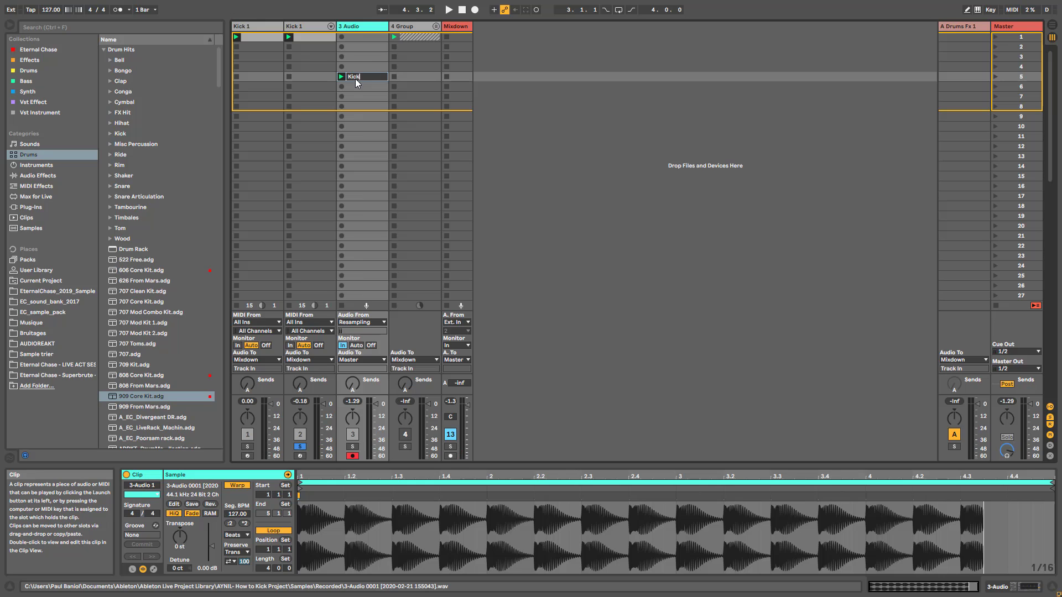
text(Kick 1)
key(Return)
key(ctrl+s)
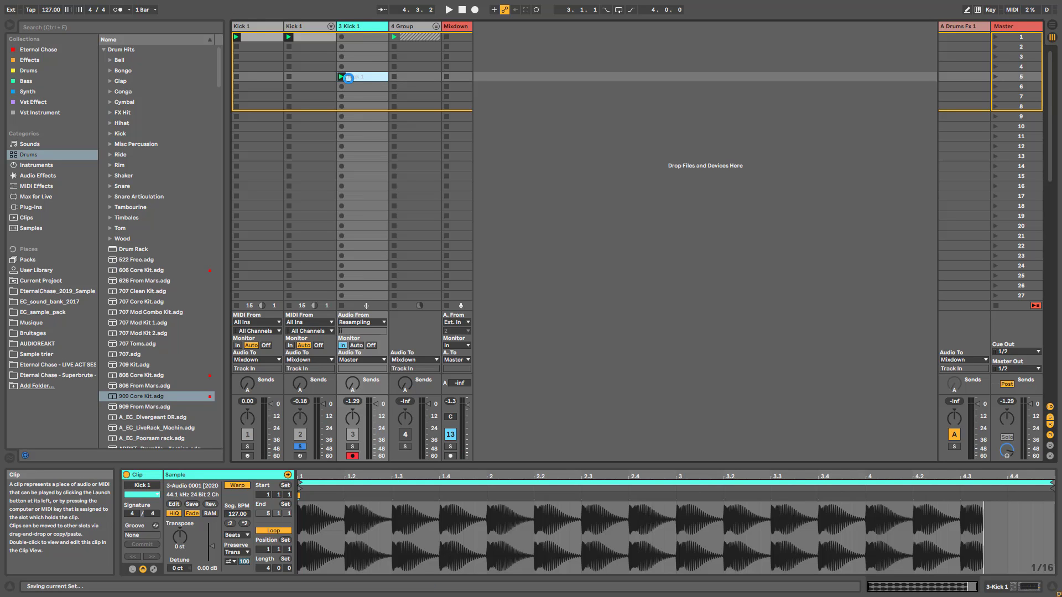
Load the recorded Kick 1 clip into the Kick 909 sampler, shorten the sample to its first hit and play it.
click(321, 76)
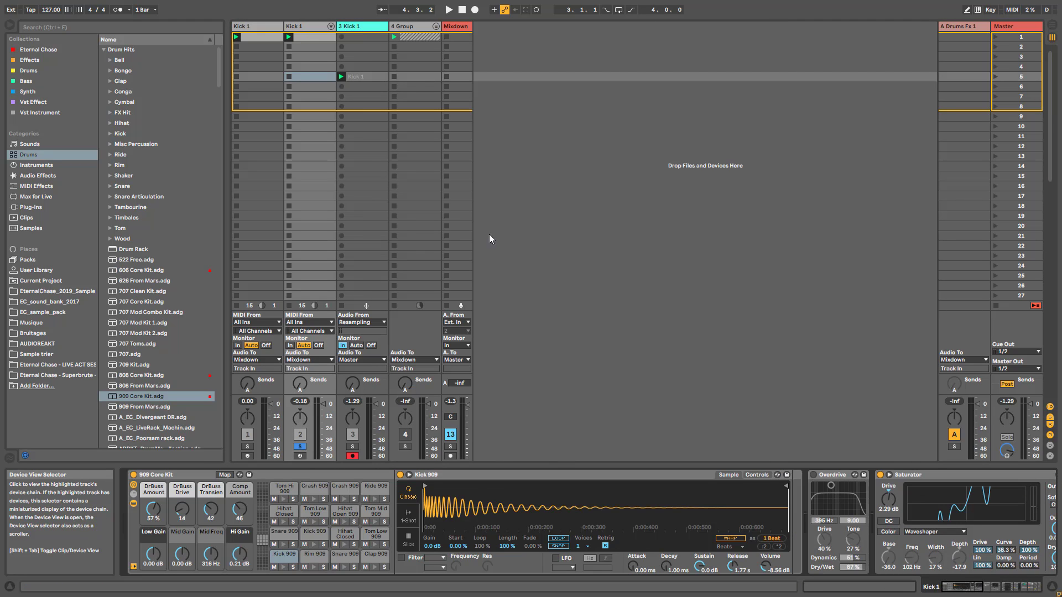
drag(364, 74, 485, 502)
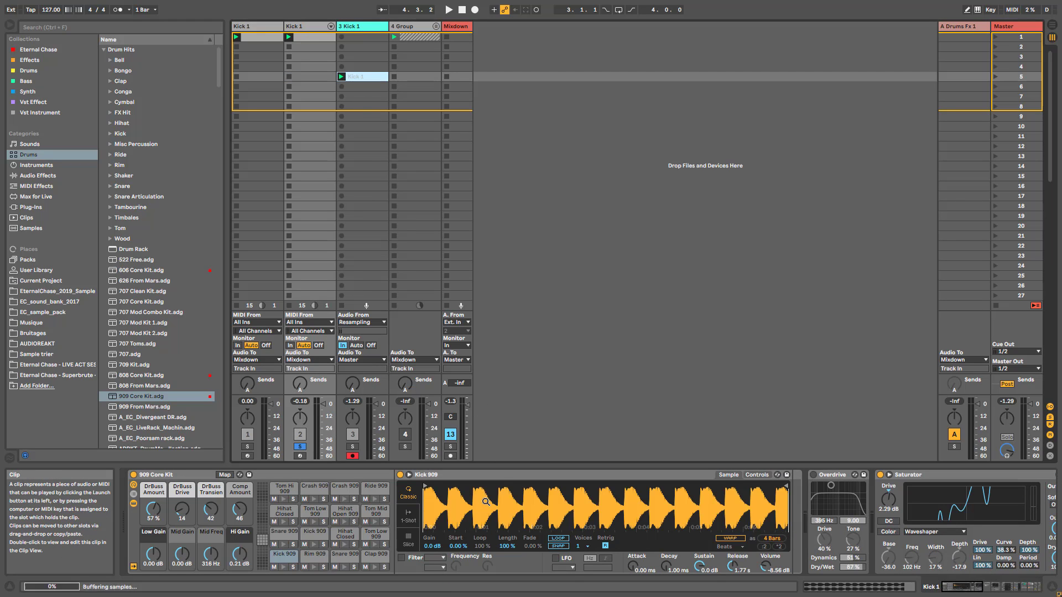
drag(783, 488, 441, 495)
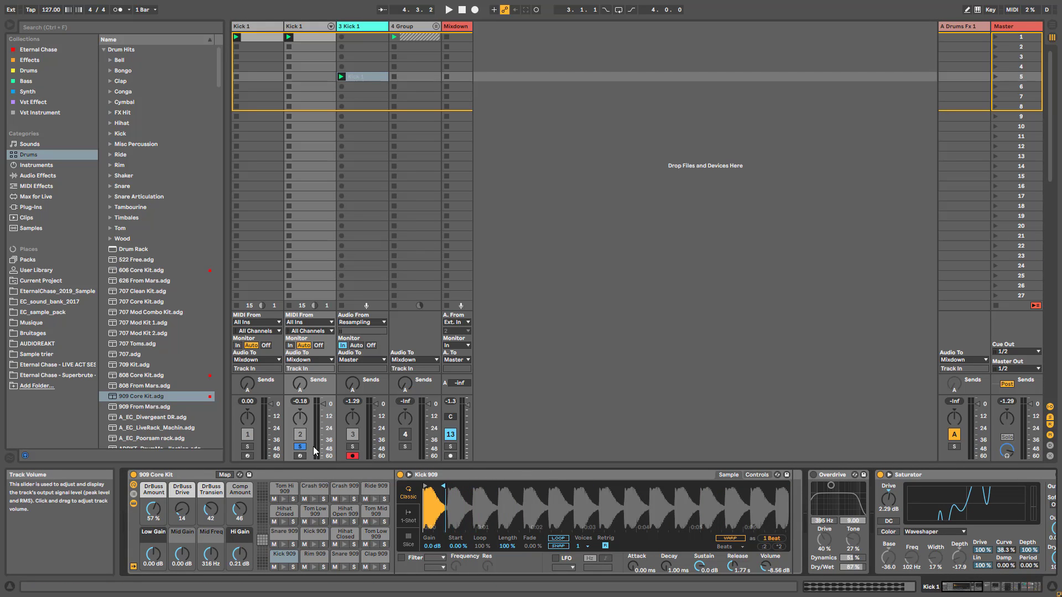
key(space)
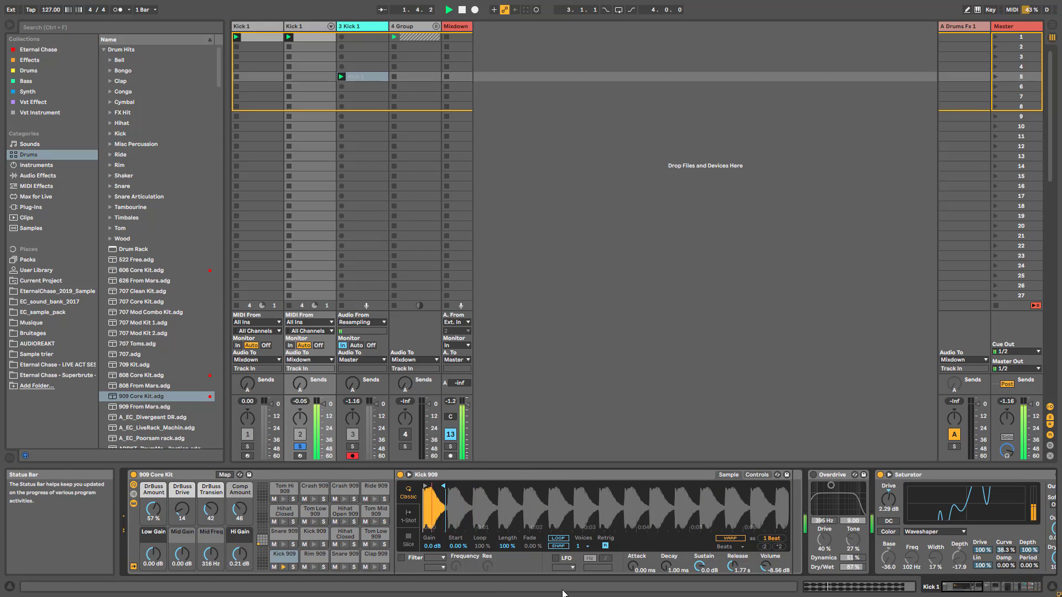
Switch off Drum Buss and compare the resampled kick with and without Multiband Dynamics.
scroll(627, 478, down, 5)
click(627, 478)
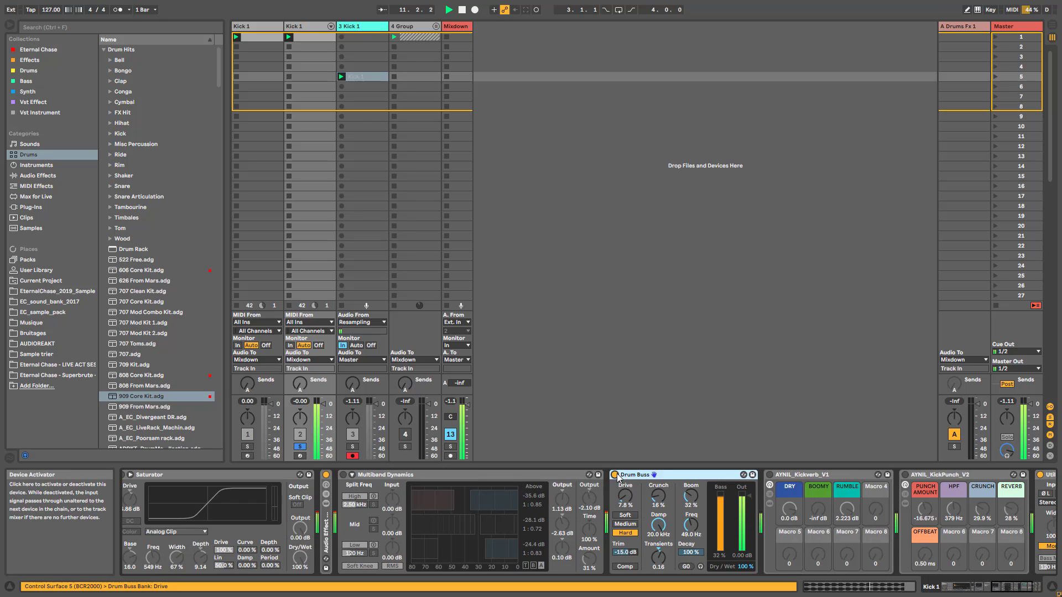
click(615, 474)
click(343, 475)
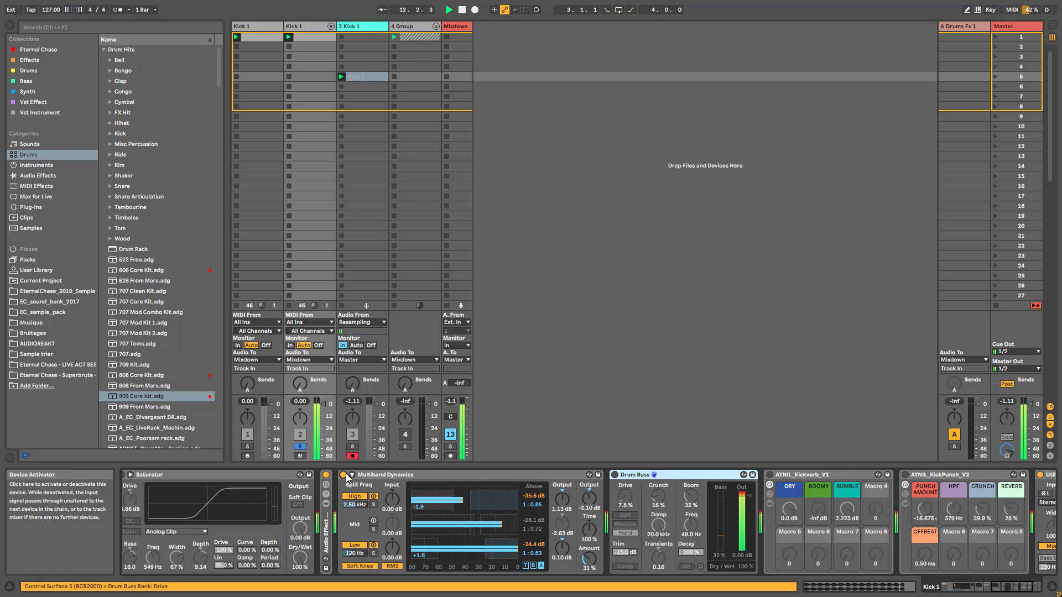
click(343, 475)
Switch on Overdrive ahead of the Waveshaper Saturator and check that Saturator's output level while the kick plays.
click(905, 476)
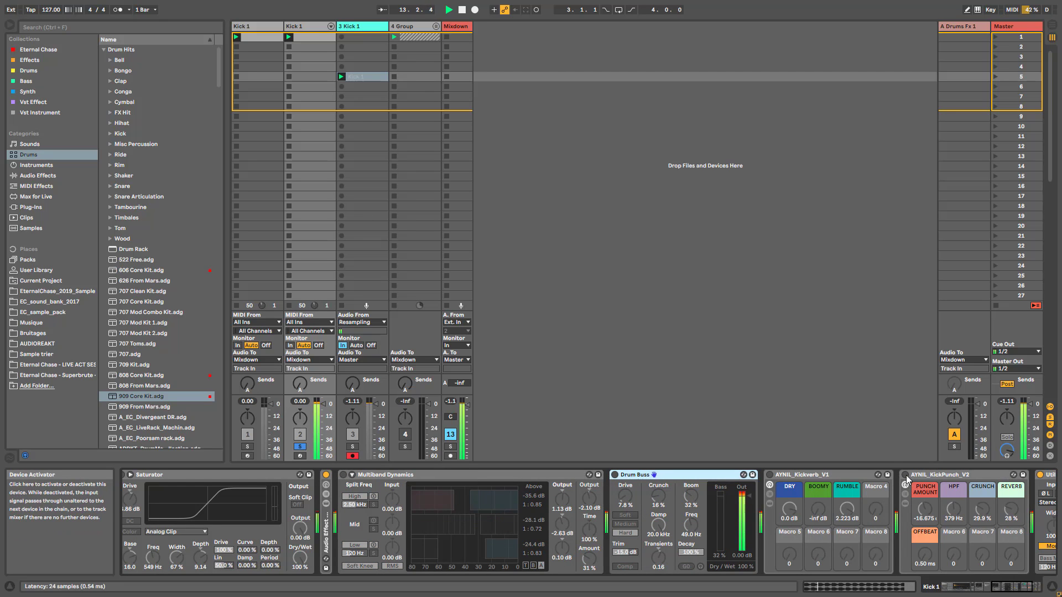
drag(1006, 592, 988, 592)
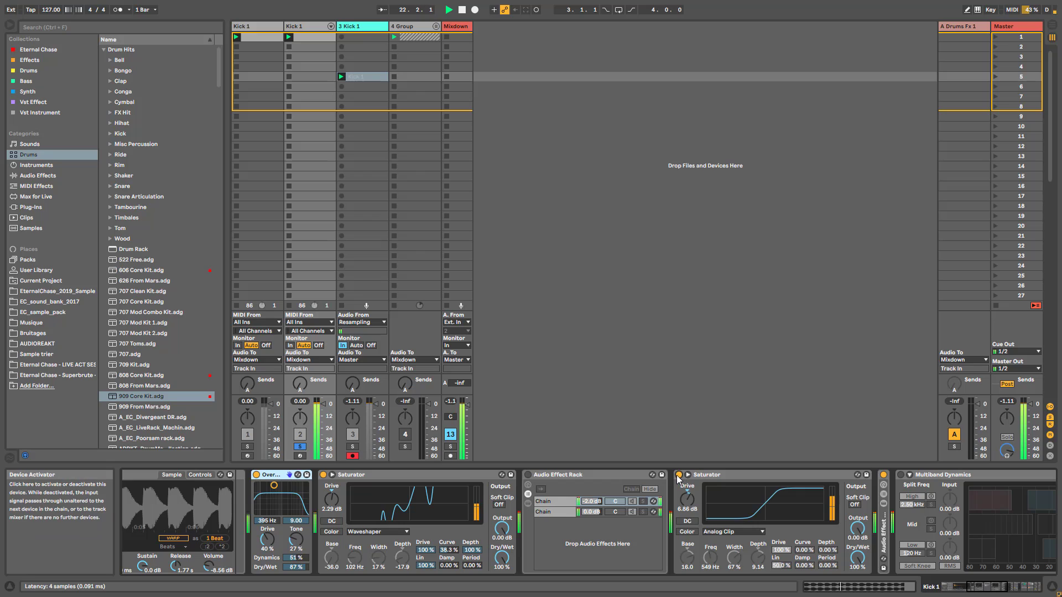
drag(501, 528, 502, 530)
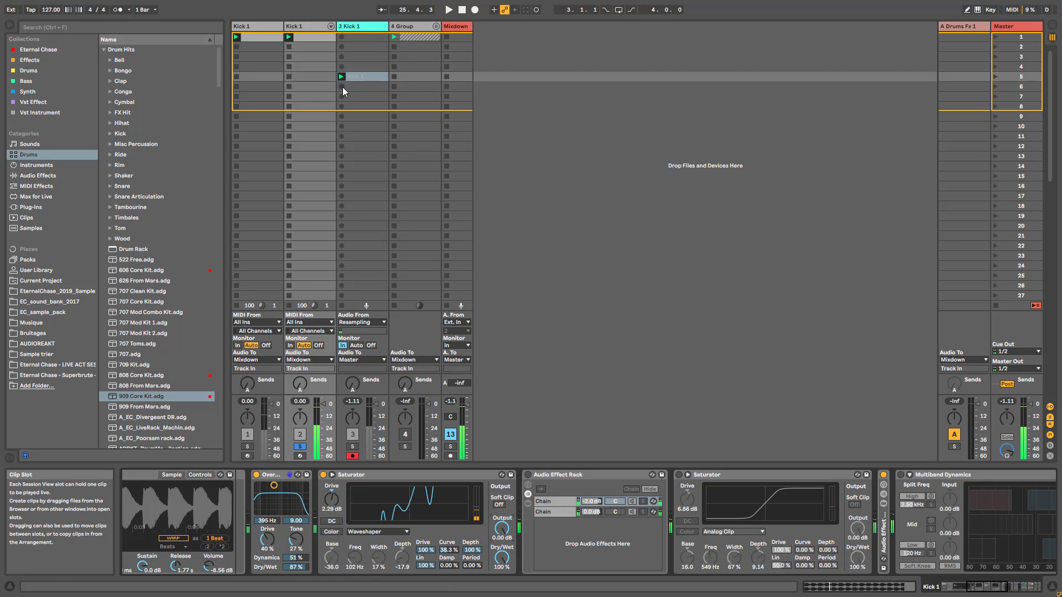
Resample the processed kick into a new clip in slot 6 of the Kick 1 audio track and return to the kick track's devices.
click(341, 87)
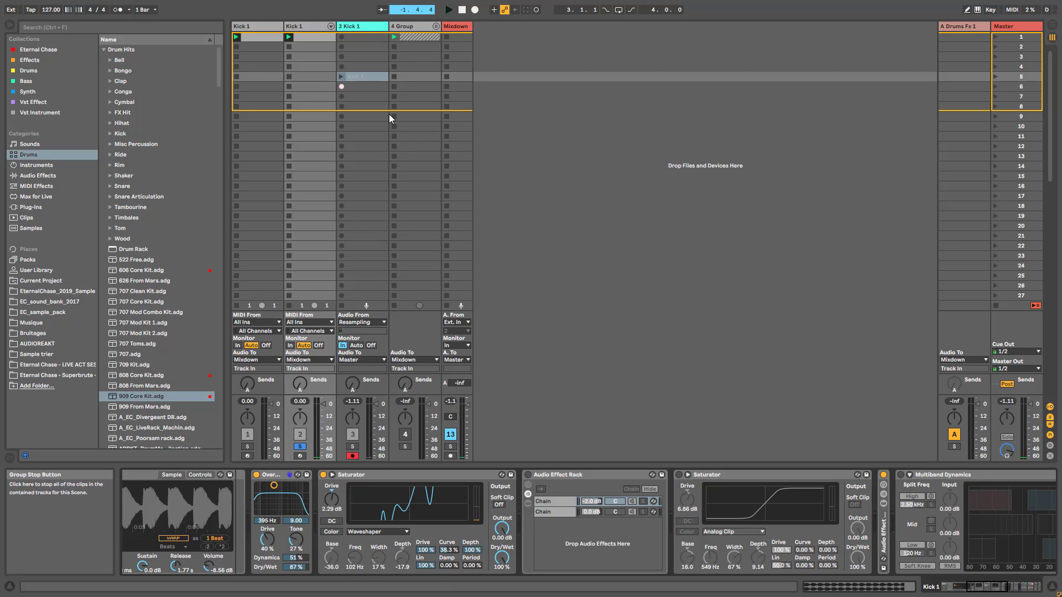
click(367, 88)
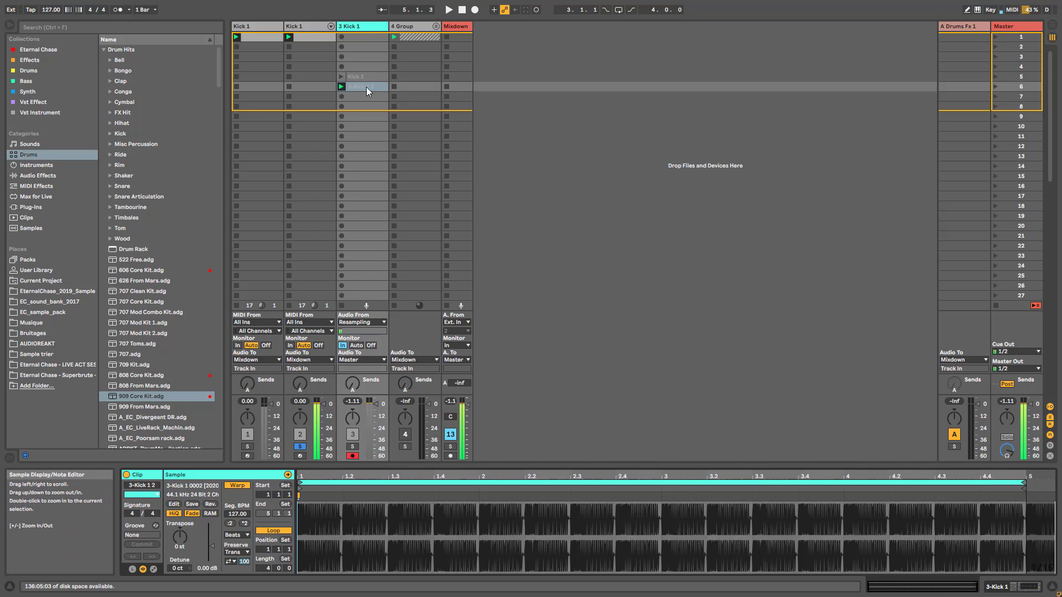
click(311, 28)
key(space)
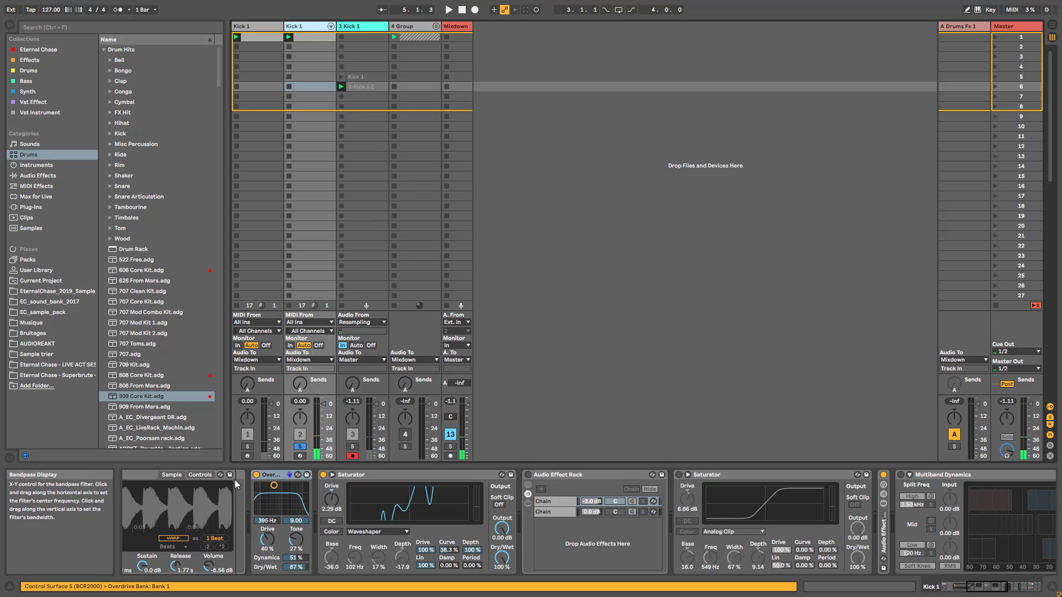
Switch off Overdrive and the Waveshaper Saturator, and activate the Analog Clip Saturator, Multiband Dynamics and Drum Buss for the kick.
click(324, 476)
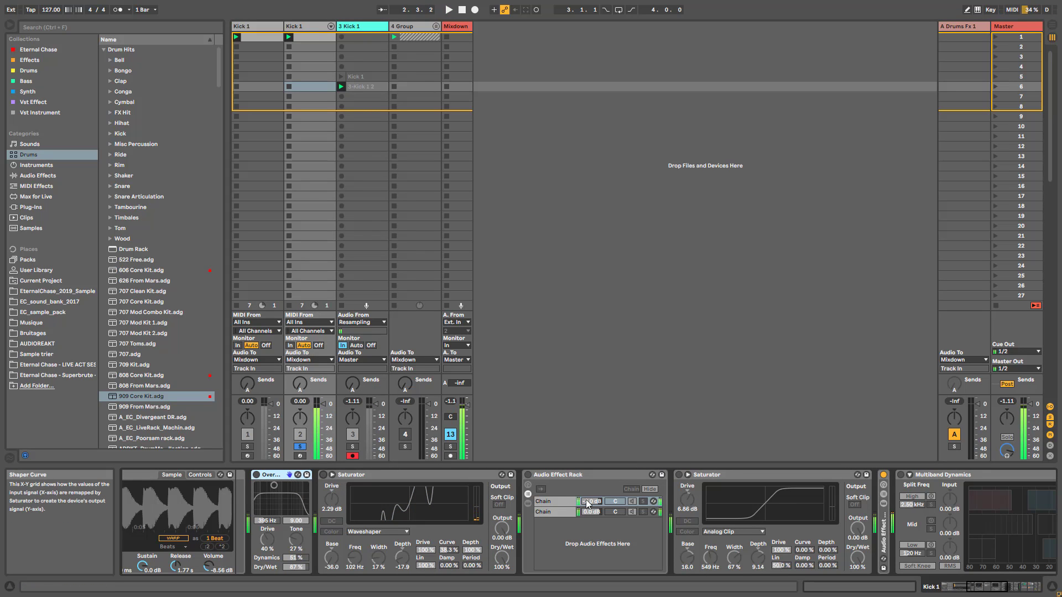
click(679, 475)
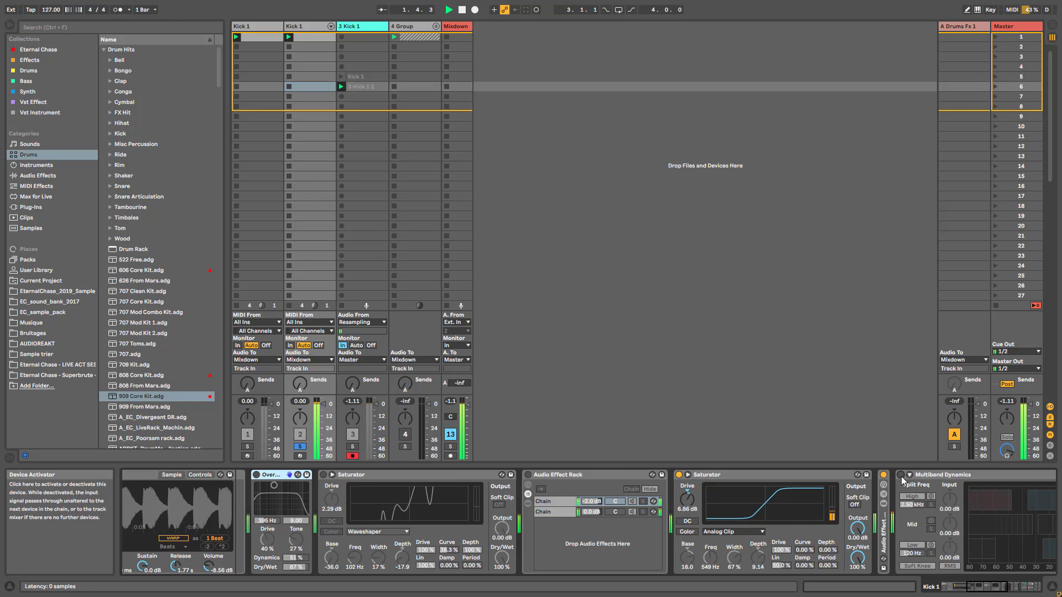
click(901, 475)
drag(985, 587, 1000, 586)
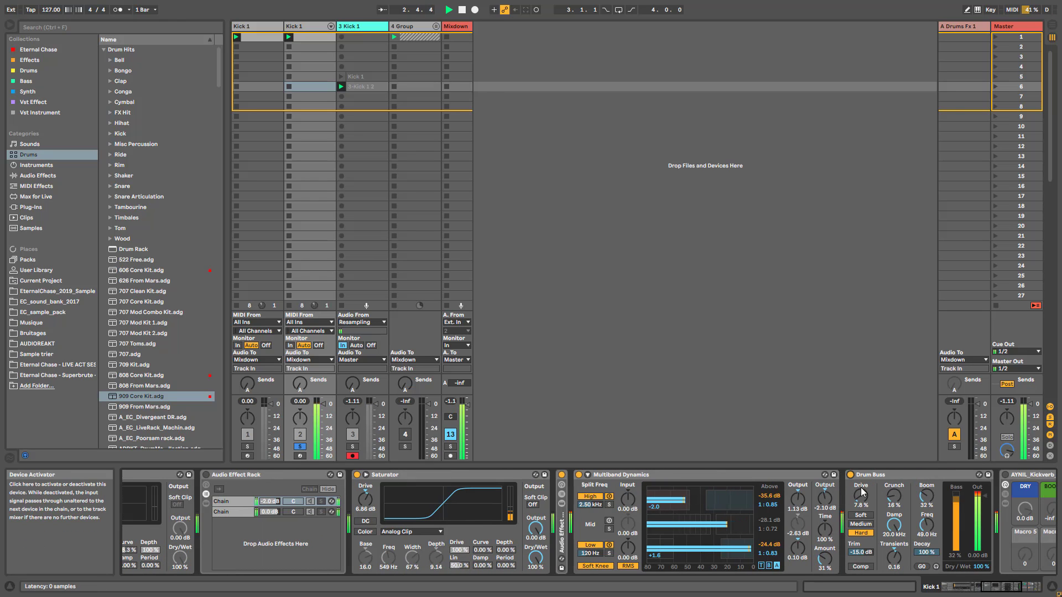
click(850, 475)
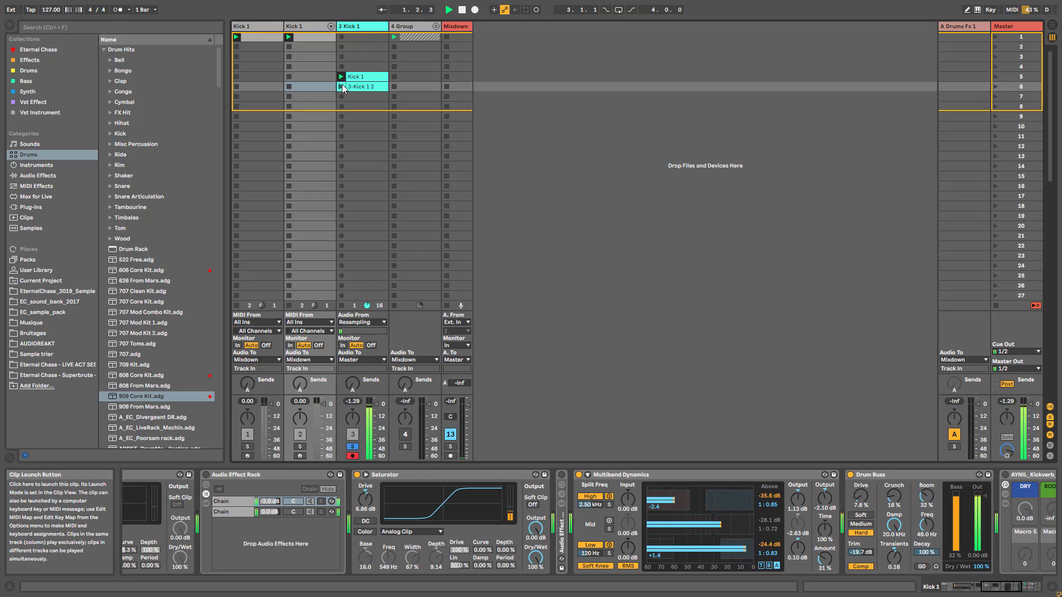
Play the resampled clip in slot 6, and solo and record-arm the second MIDI kick track.
click(341, 87)
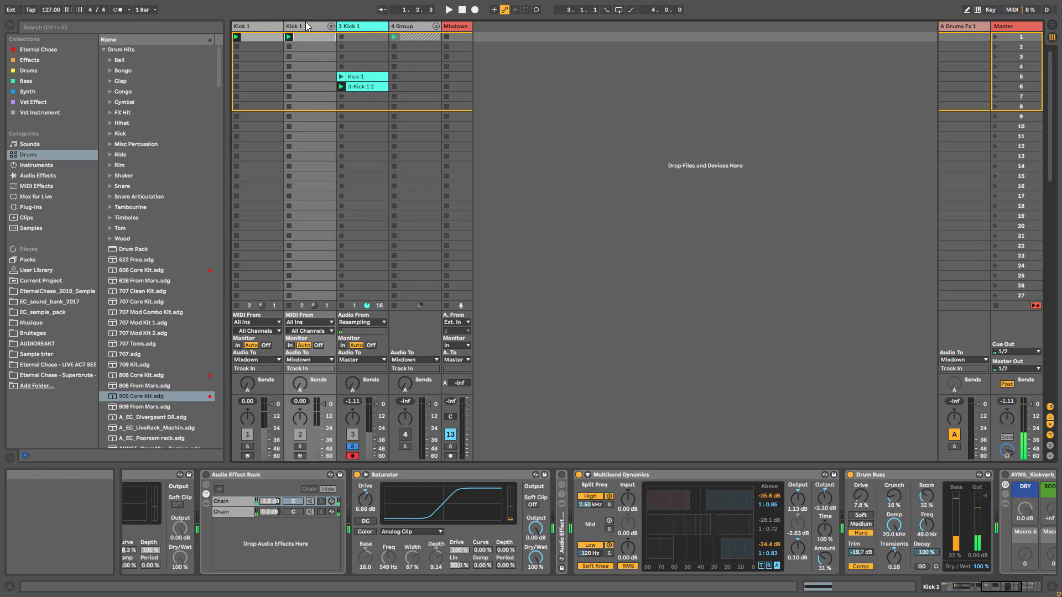
click(298, 447)
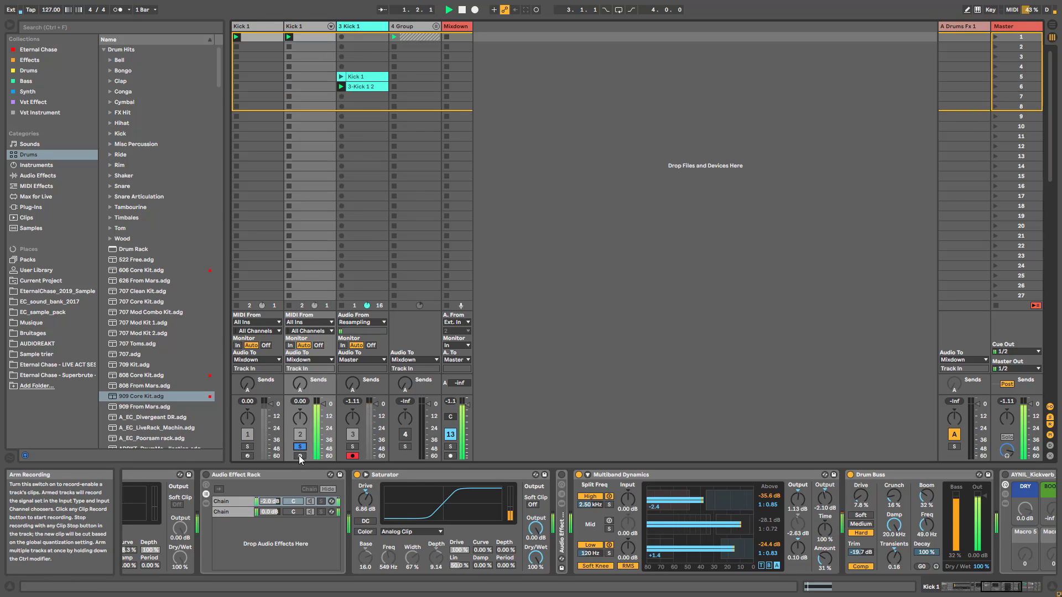
click(300, 457)
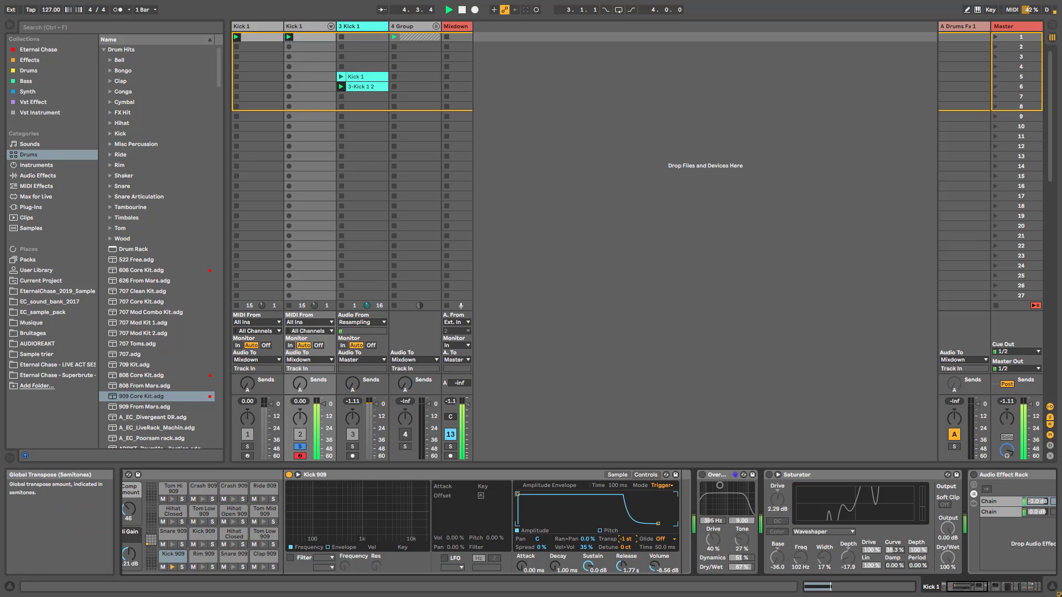
Set Kick 909's sustain to -inf dB and decay to 410 ms, and extend its sample end to just before the second hit.
click(617, 476)
drag(588, 565, 588, 596)
drag(554, 565, 554, 531)
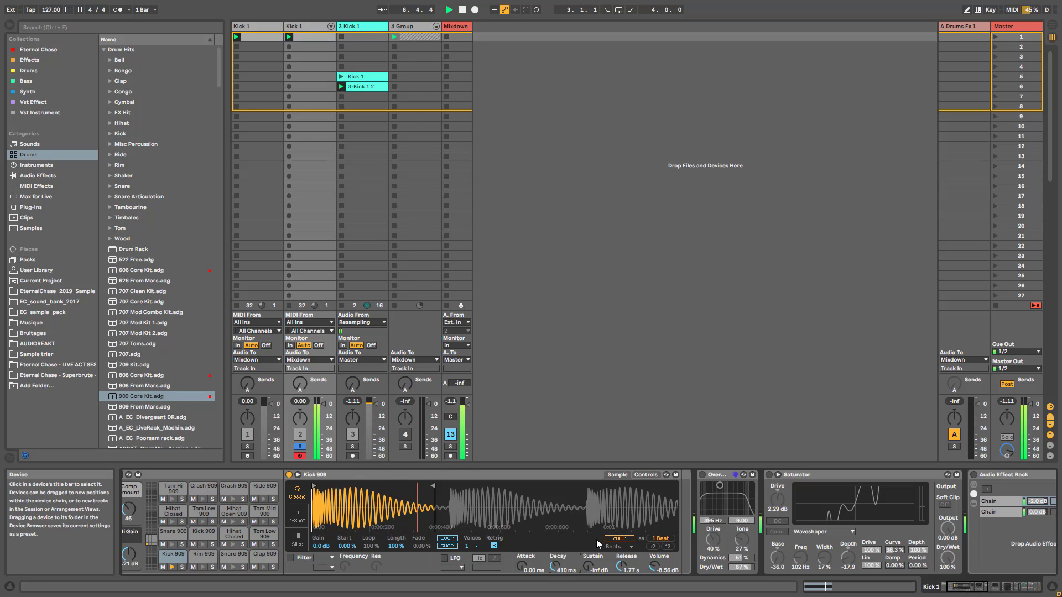
drag(435, 486, 444, 489)
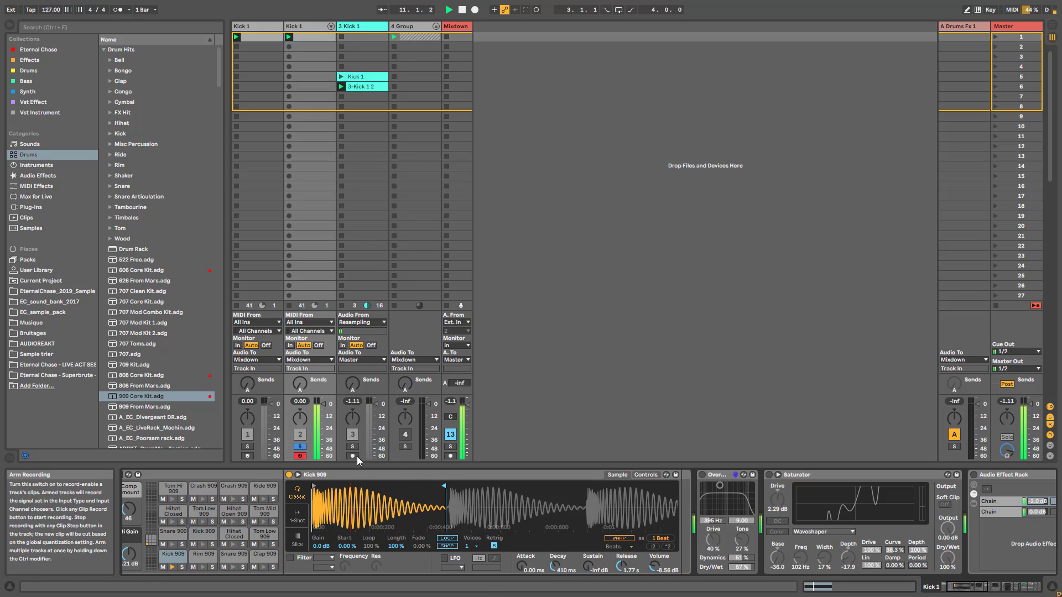
Restart the kick pattern and set Punch Amount in AYNIL_KickPunch_V2 to -15.73 dB.
key(space)
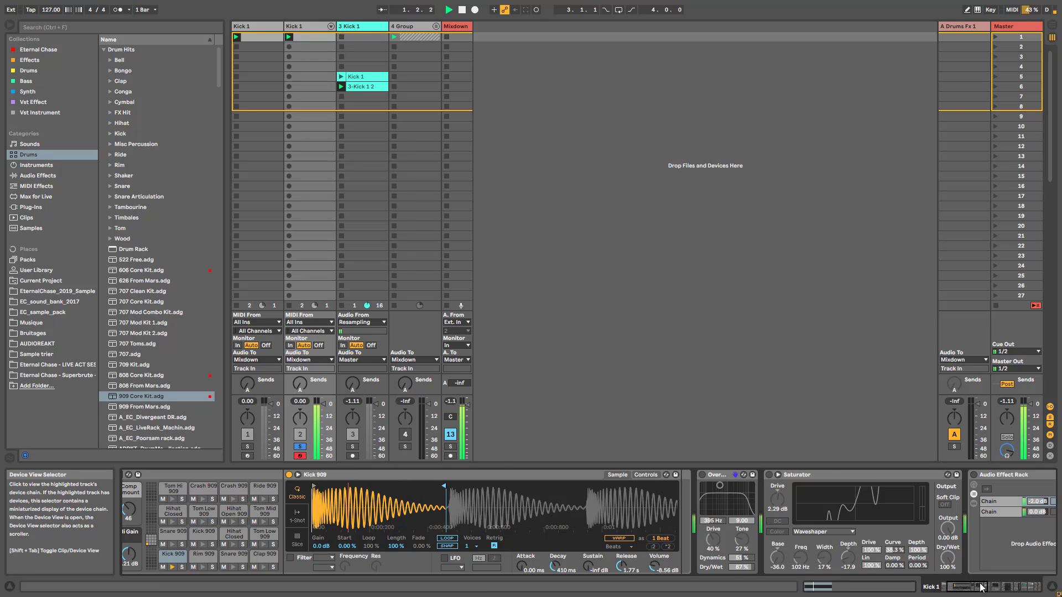
scroll(951, 503, right, 10)
drag(951, 503, 948, 479)
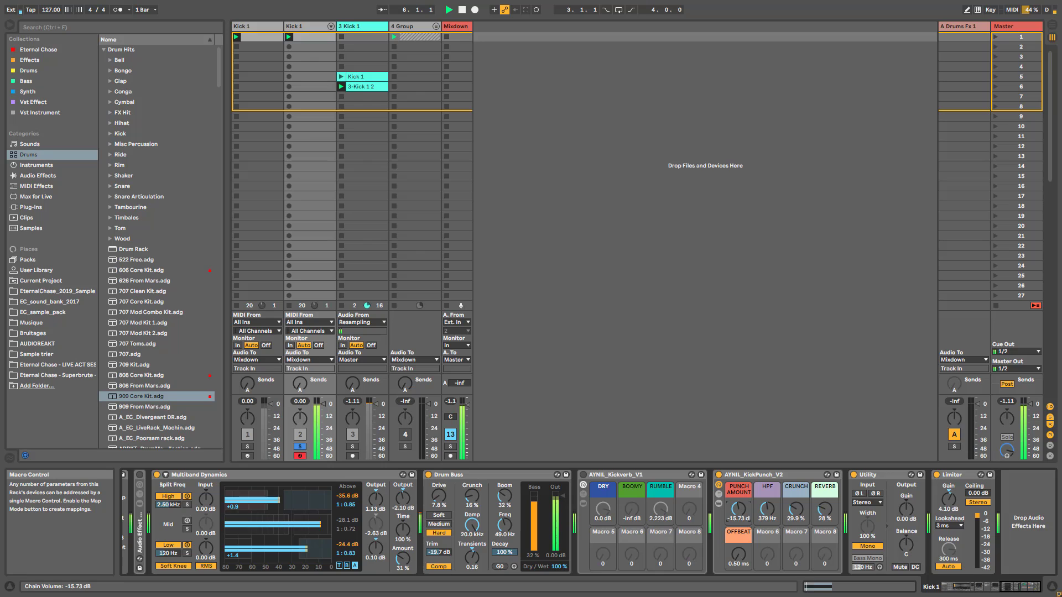
Arm the resampling track again and record the reshaped 909 kick into slot 7.
key(space)
click(351, 457)
click(341, 96)
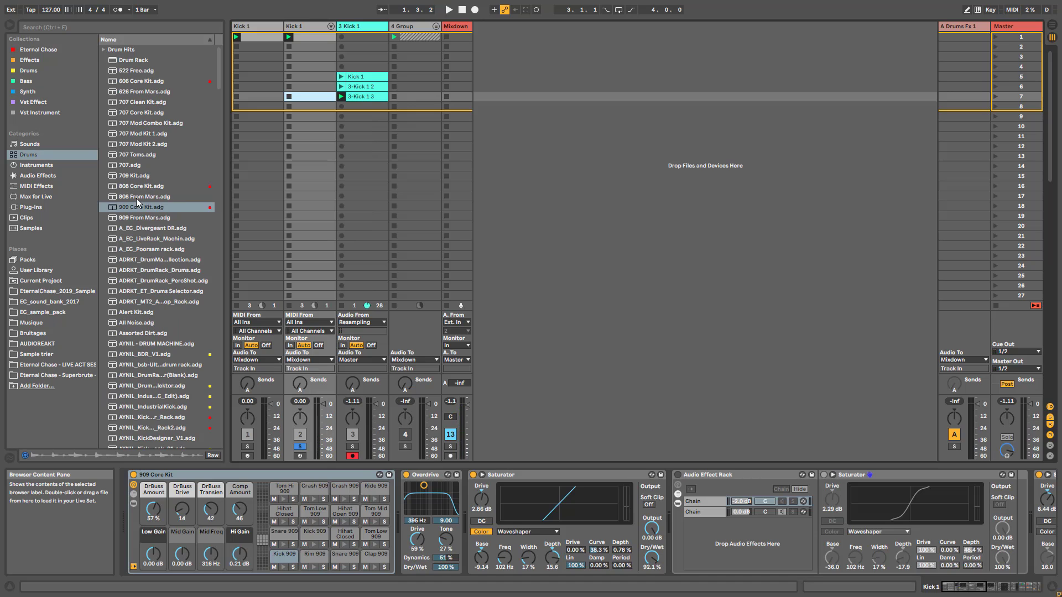
Replace the 909 kit with 808 Core Kit and set Kick 808's sustain to -inf dB, decay to 537 ms and release to 224 ms.
drag(138, 186, 306, 474)
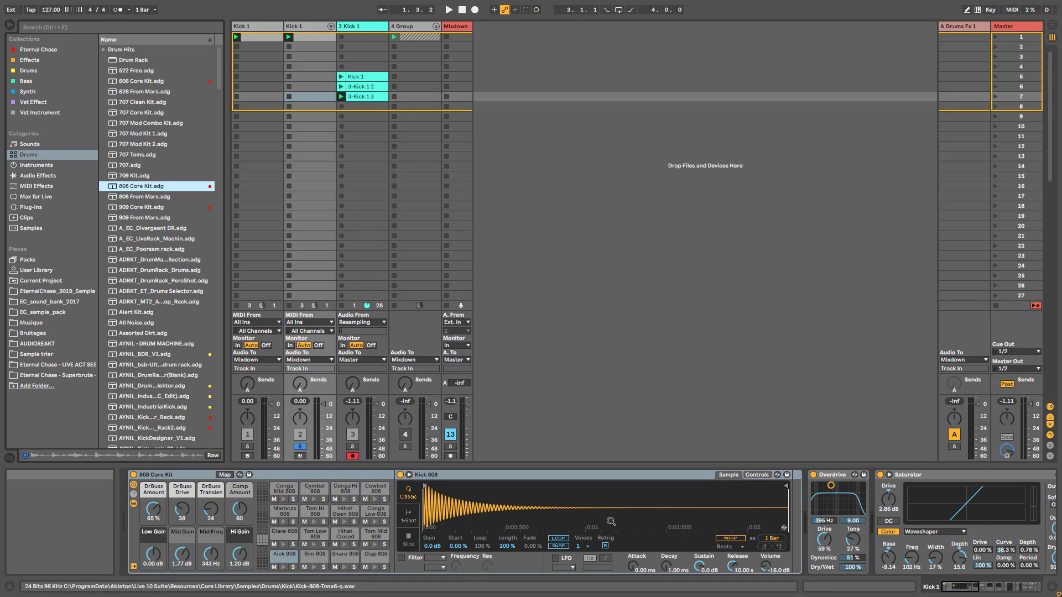
key(space)
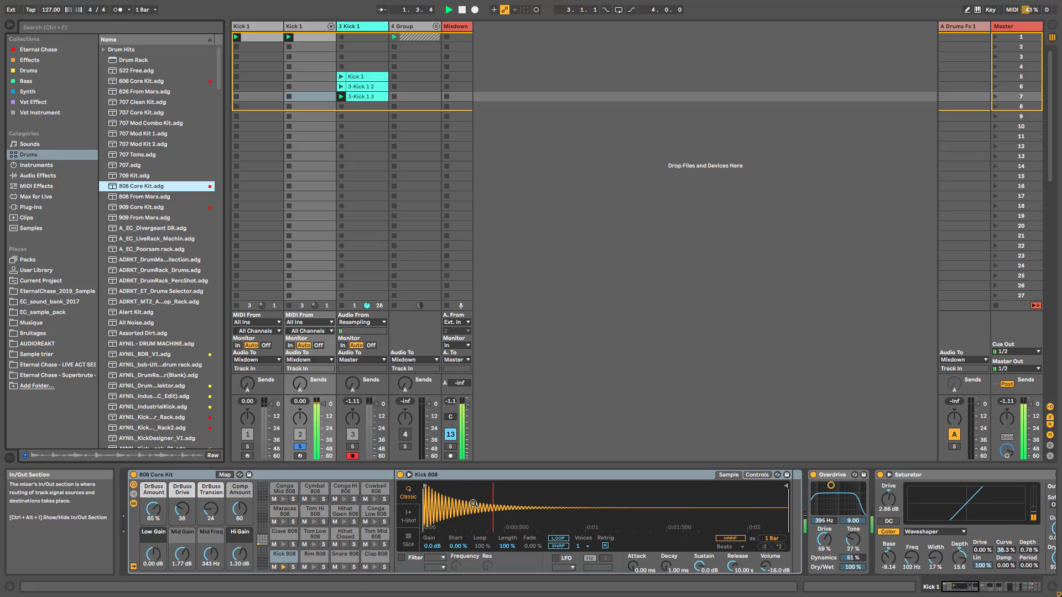
mouse_move(703, 568)
mouse_down()
mouse_move(702, 592)
mouse_move(672, 550)
mouse_move(728, 594)
mouse_up()
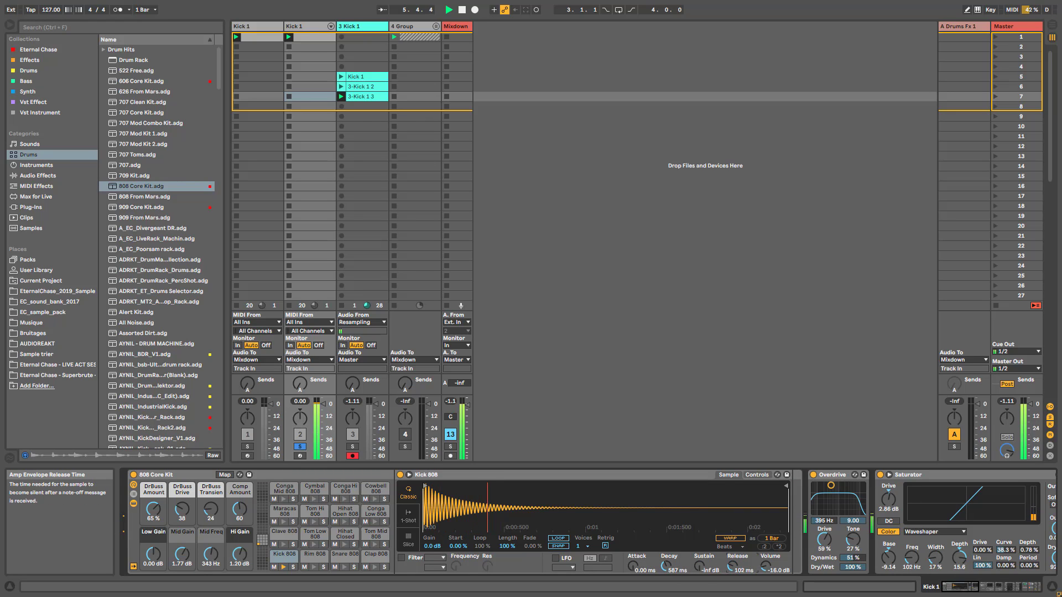
drag(672, 567, 672, 589)
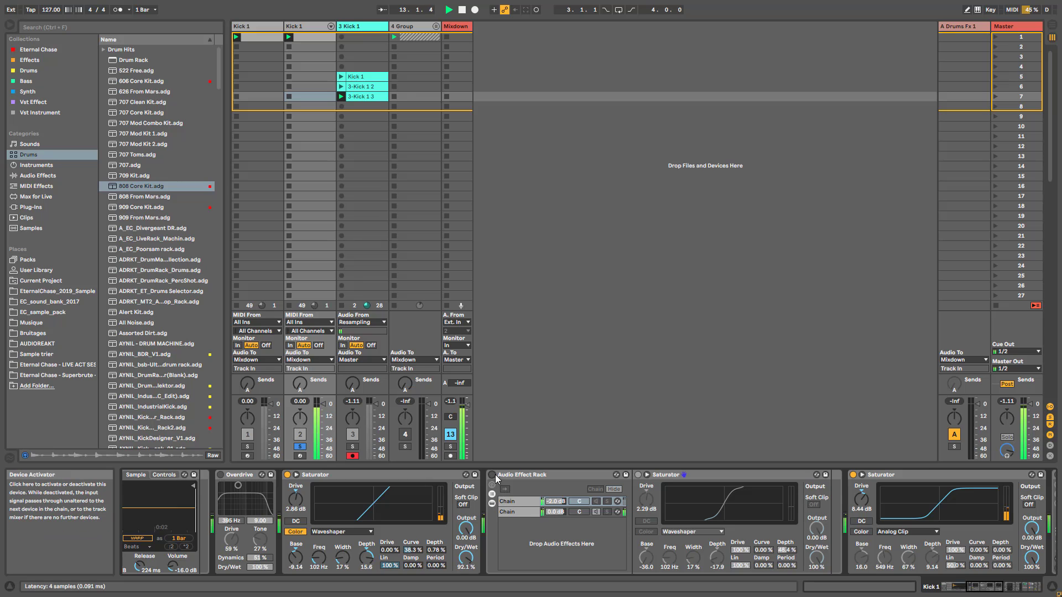
Switch on the Audio Effect Rack and try Overdrive on the 808 kick.
click(495, 474)
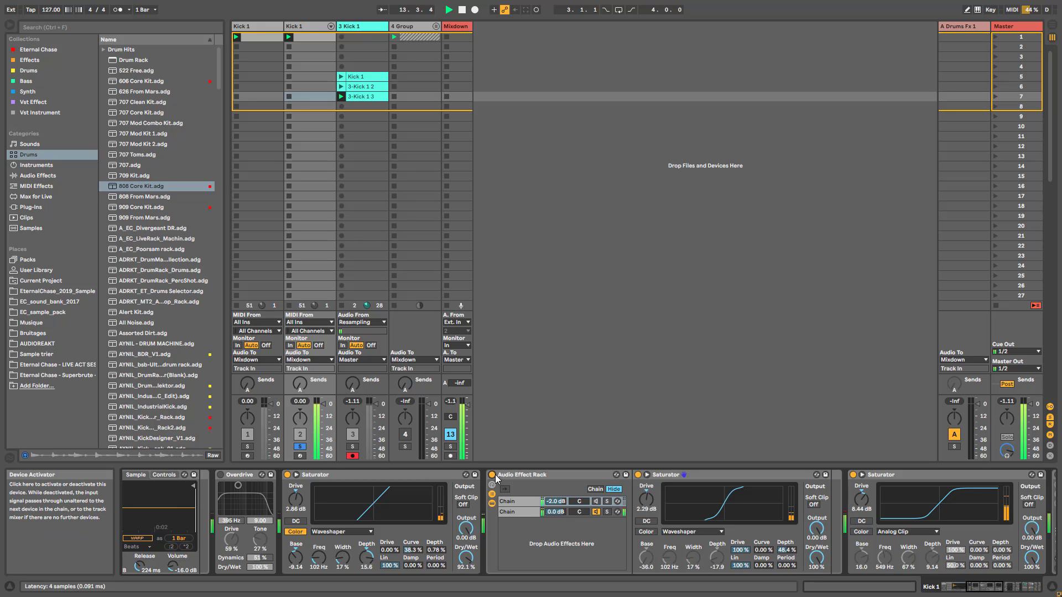
click(221, 474)
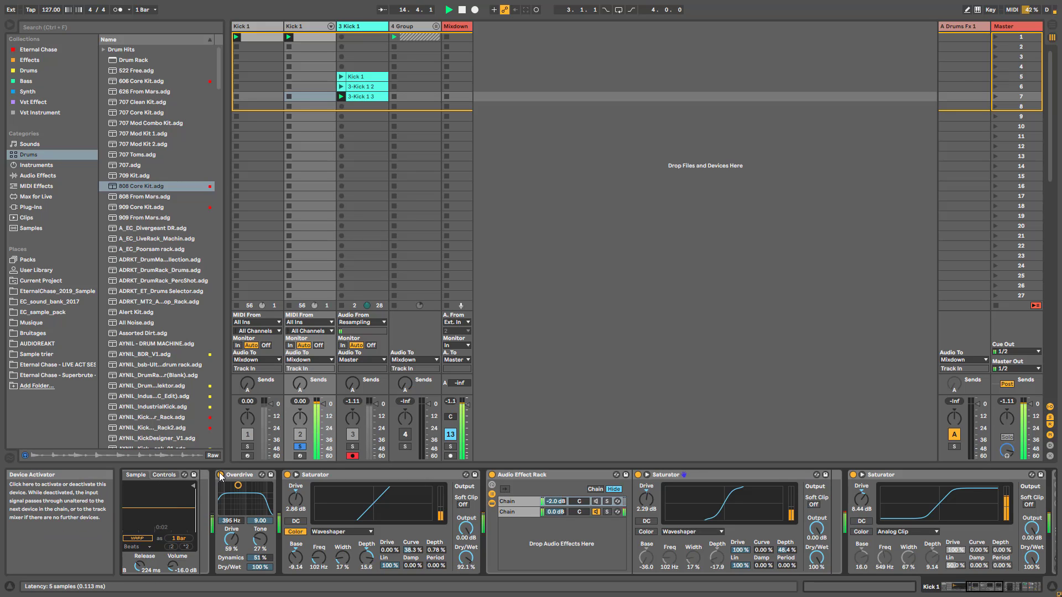
Activate Drum Buss on the 808 kick, reduce its Boom to 7.9 % and adjust its Trim.
click(1023, 586)
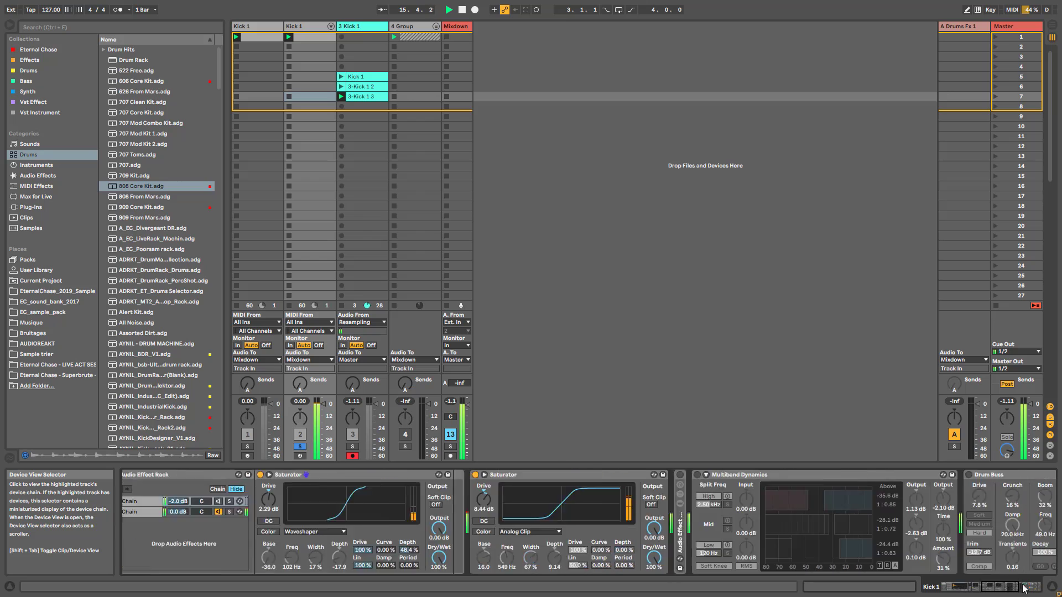
click(1023, 587)
click(564, 475)
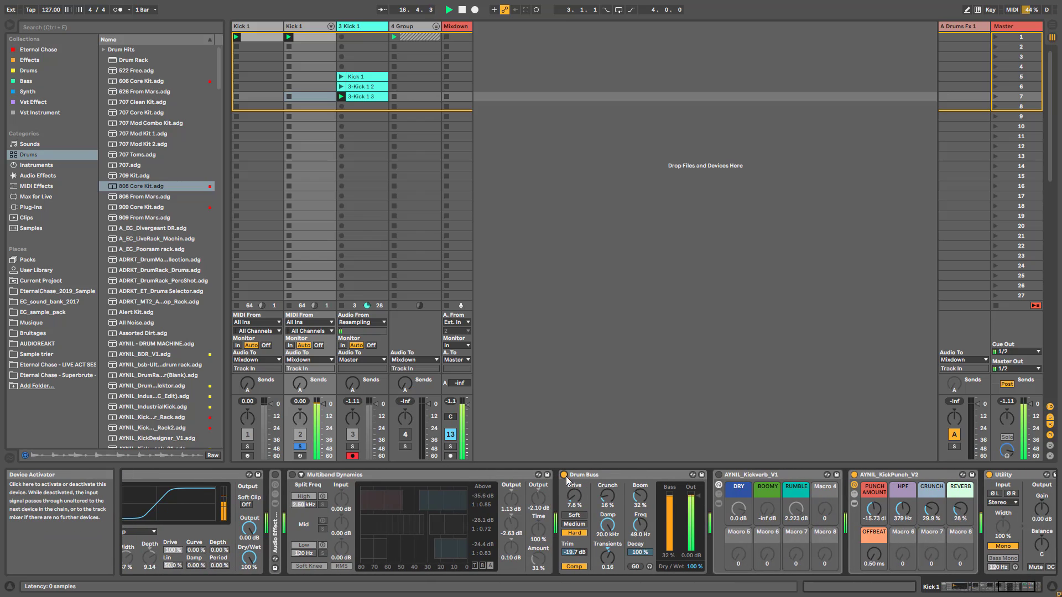
drag(640, 497, 640, 522)
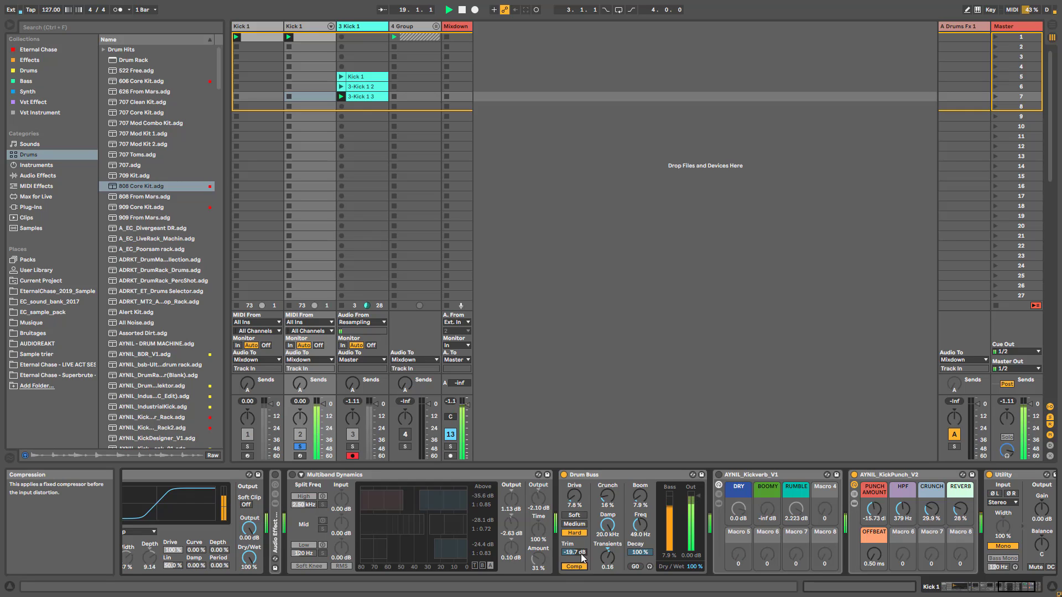
drag(581, 554, 580, 559)
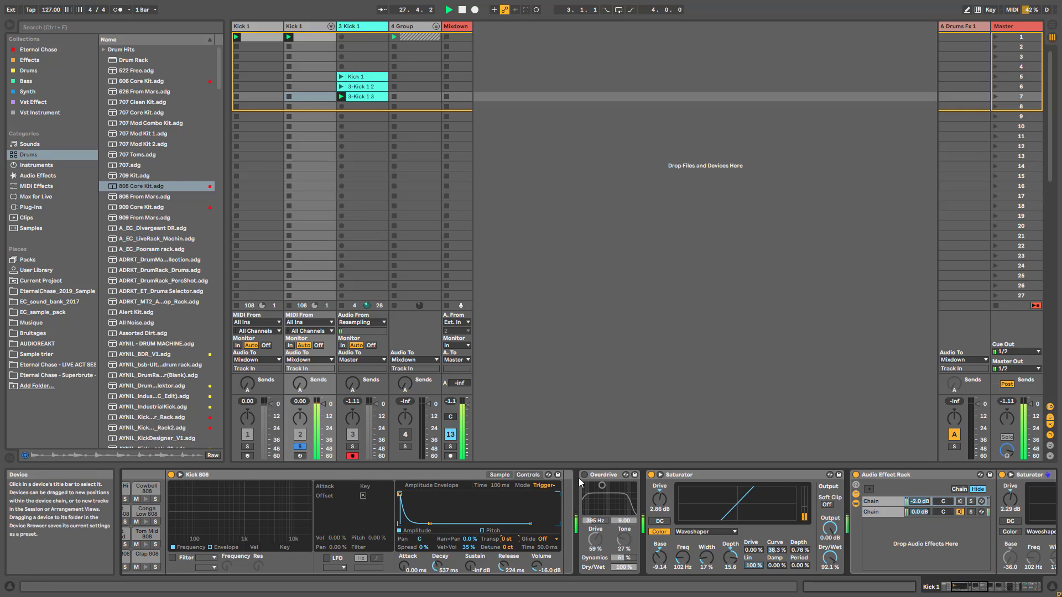
Check the 808 kick with Overdrive bypassed and raise the first Waveshaper Saturator's drive to 3.43 dB.
click(584, 475)
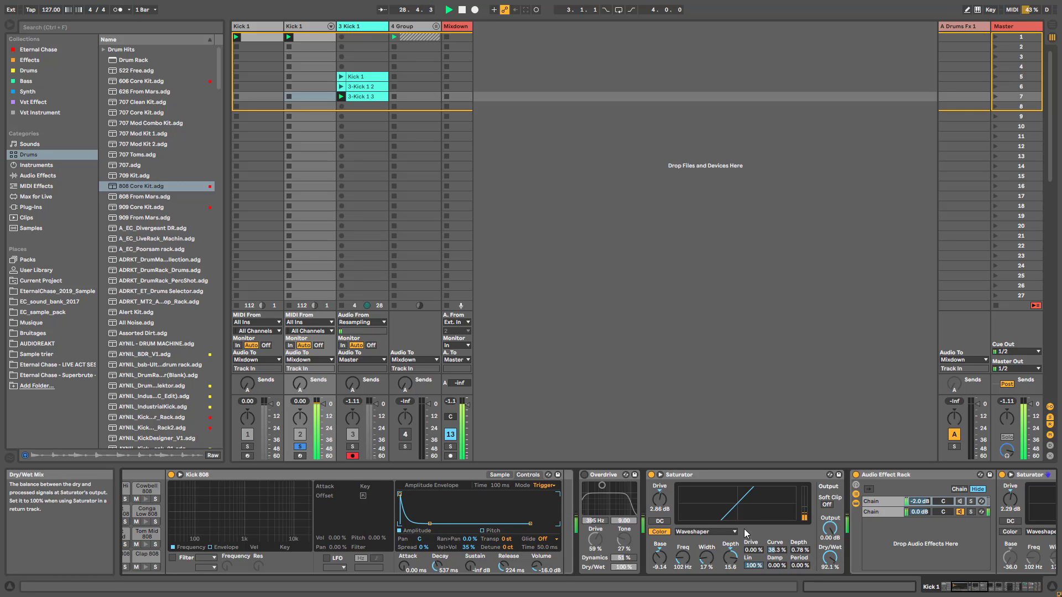
drag(659, 499, 659, 486)
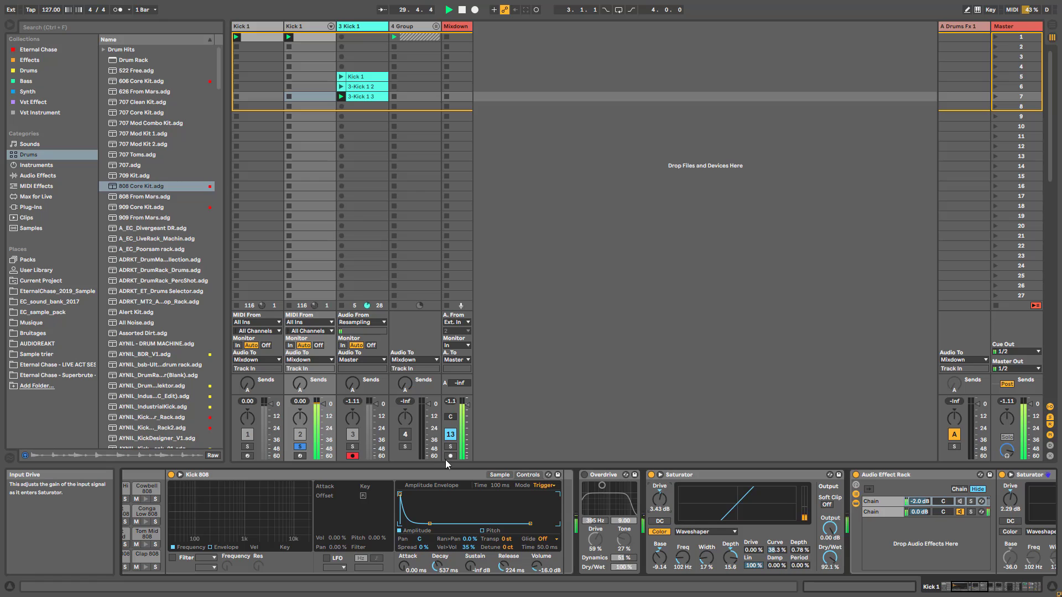
Record the processed 808 kick into slot 8 of the resampling track and stop playback.
key(space)
click(341, 106)
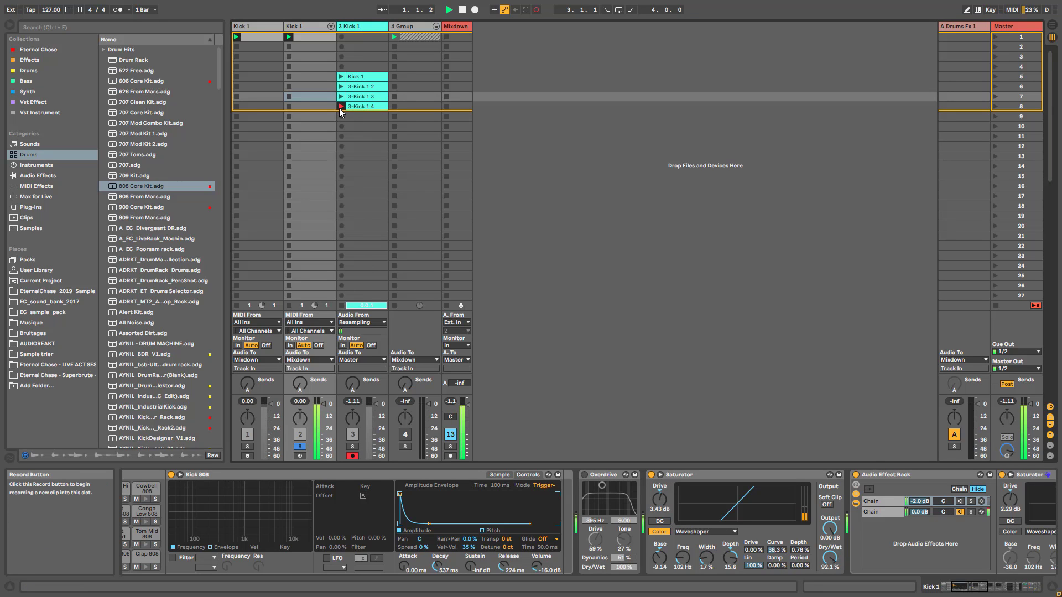
click(363, 102)
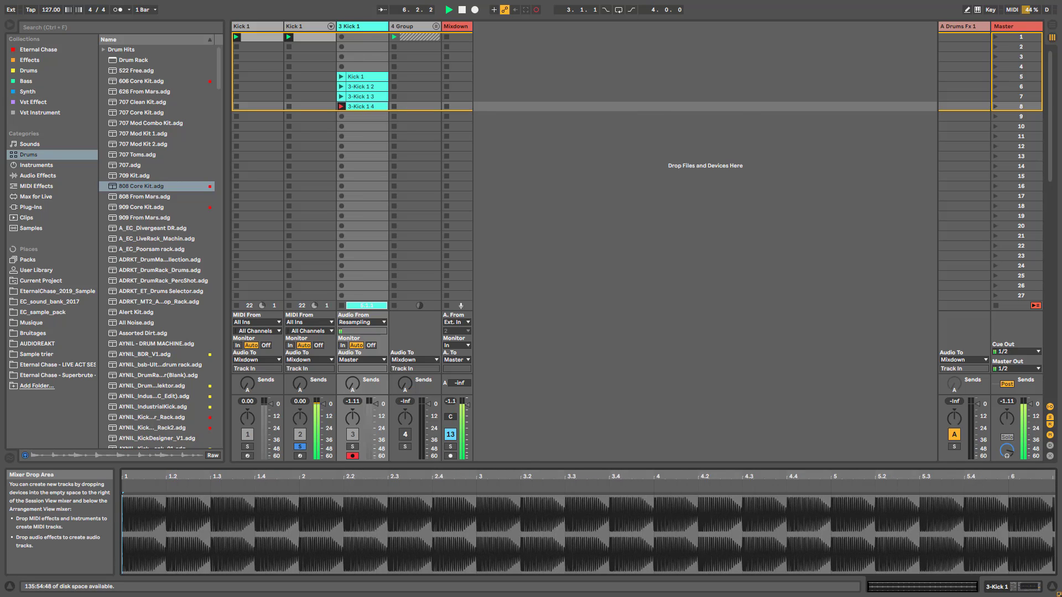
key(space)
Delete 808 Core Kit from the kick track and insert an empty Drum Rack in its place.
click(307, 165)
click(159, 476)
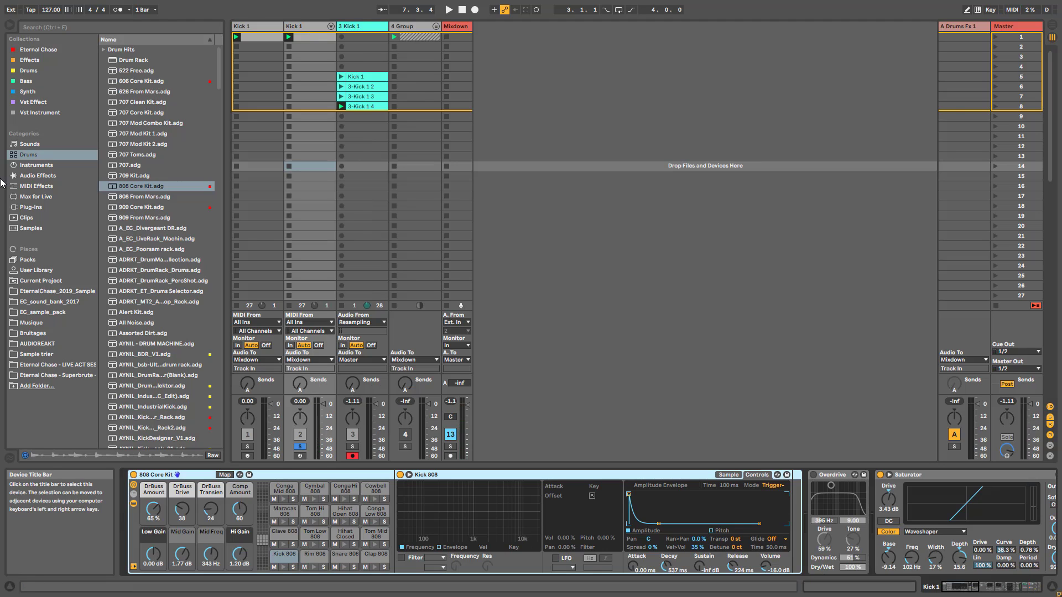
key(Delete)
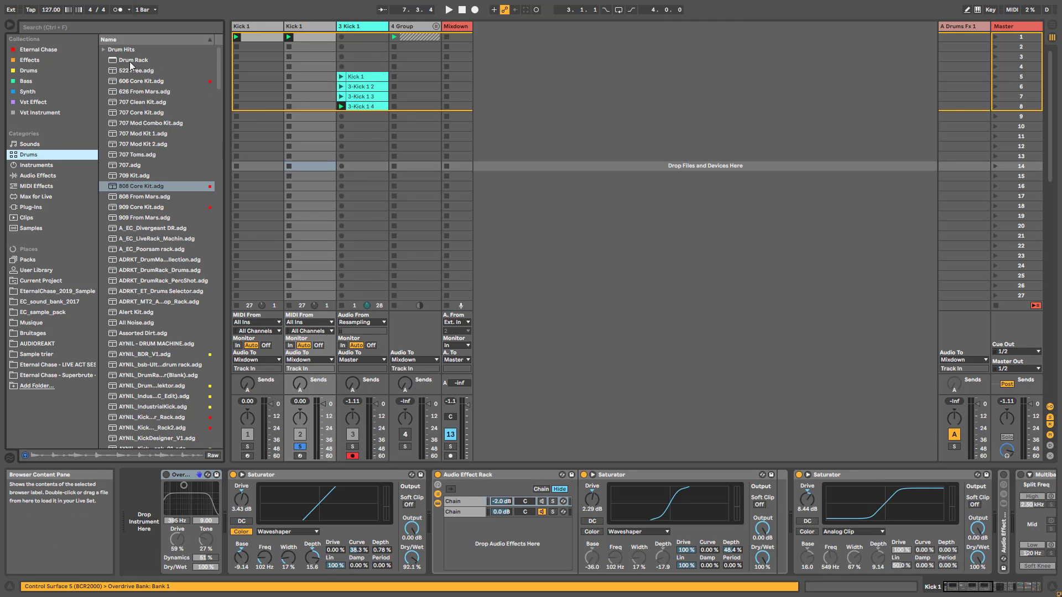
drag(131, 66, 241, 489)
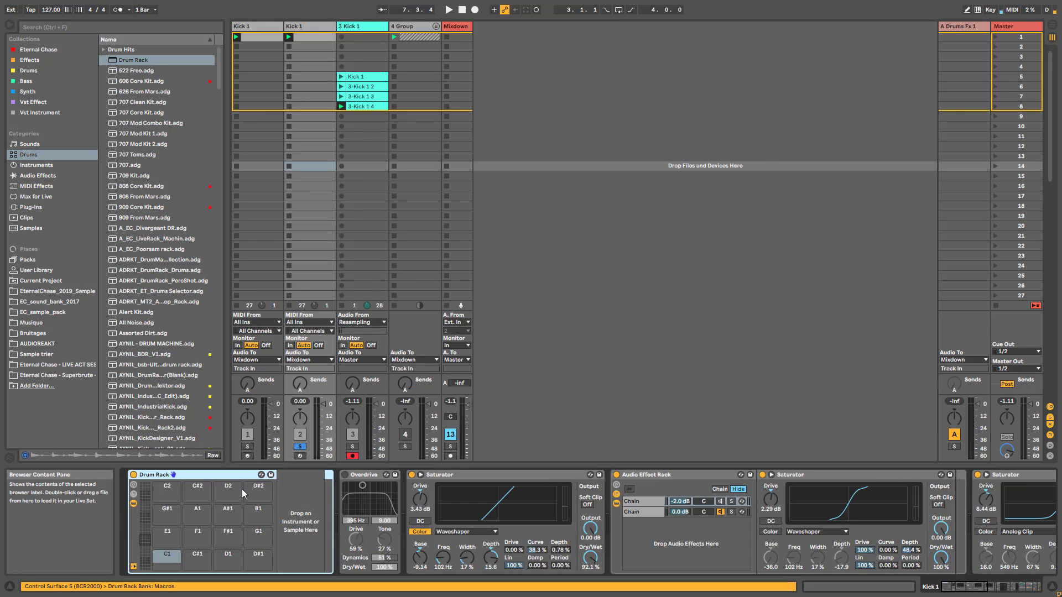
Switch off both the first Waveshaper Saturator and the Analog Clip Saturator, along with the Audio Effect Rack between them.
click(411, 474)
click(617, 474)
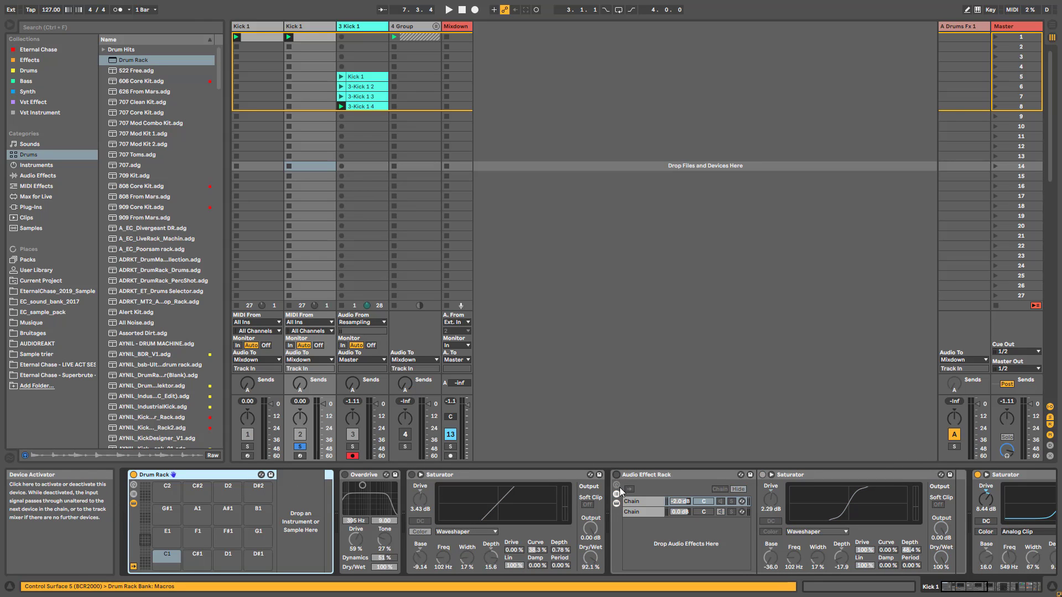
click(977, 475)
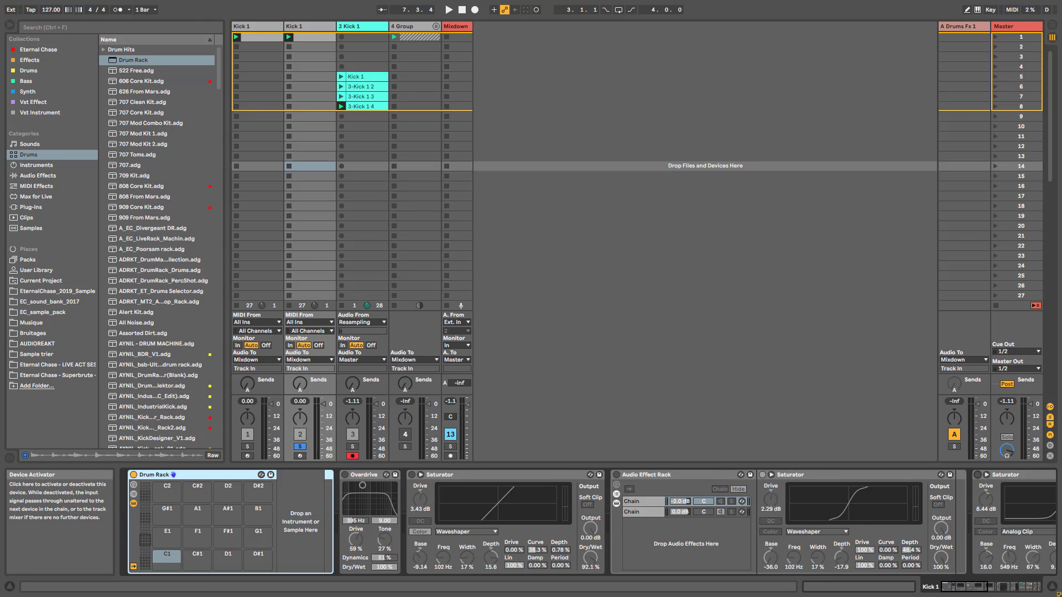
mouse_move(973, 586)
mouse_down()
mouse_move(1016, 575)
mouse_move(961, 577)
mouse_up()
Load the four resampled kick clips from slots 5 to 8 onto Drum Rack pads C1 to D#1.
click(367, 76)
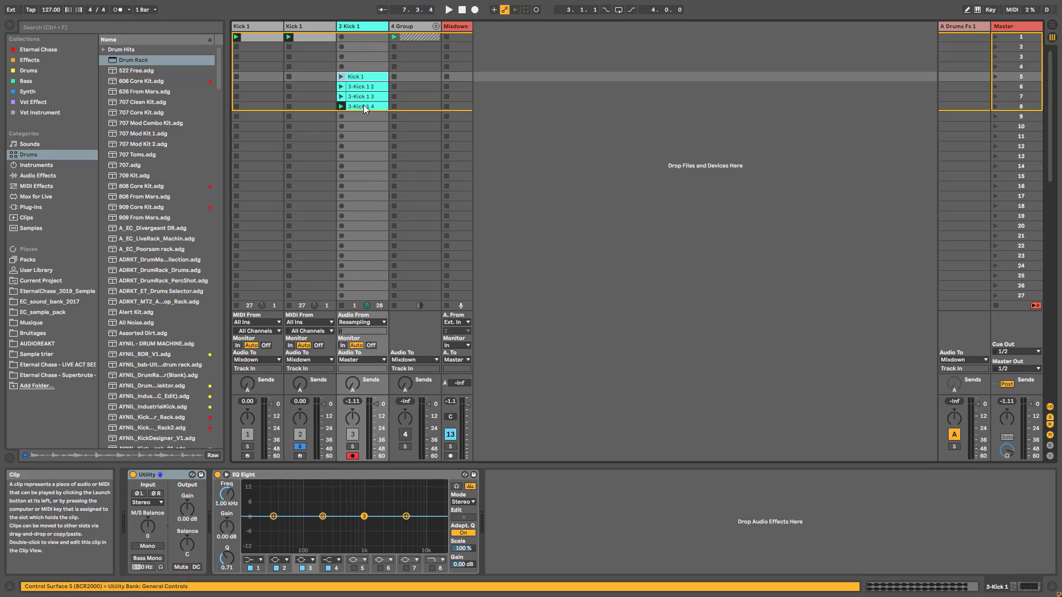
click(364, 106)
click(310, 106)
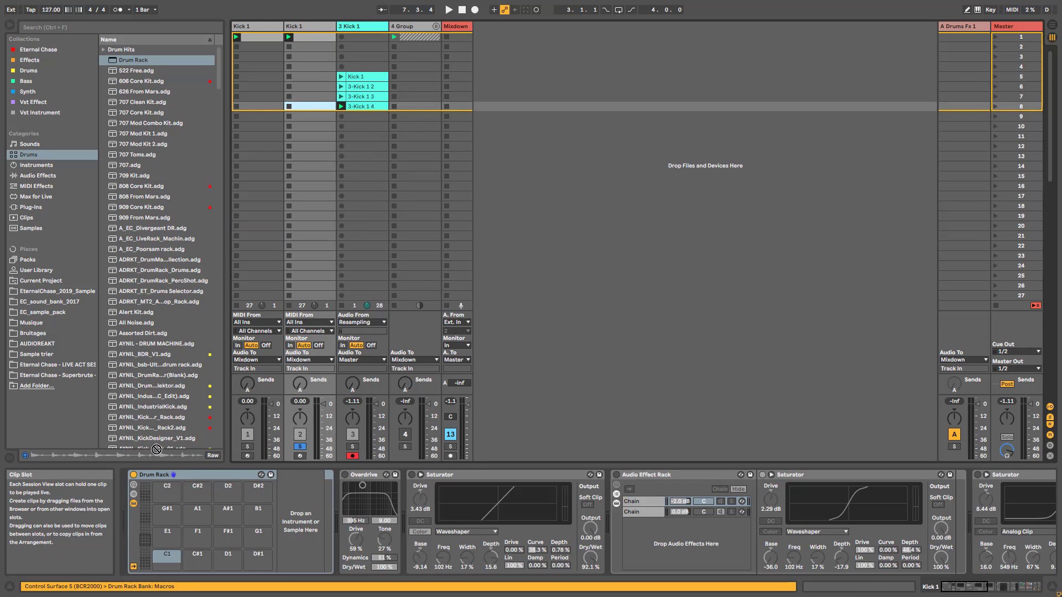
click(175, 561)
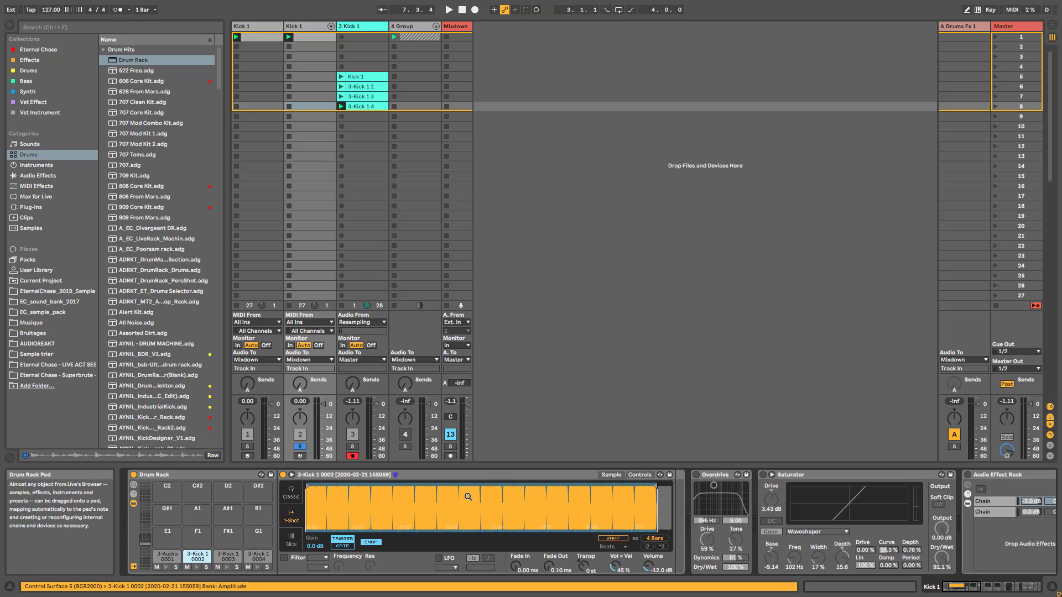
Shorten the samples on pads C#1, D1 and D#1 so that each plays only its first kick hit.
mouse_move(656, 484)
mouse_down()
mouse_move(329, 483)
mouse_move(346, 500)
mouse_up()
drag(427, 485, 418, 485)
click(222, 558)
drag(669, 485, 360, 486)
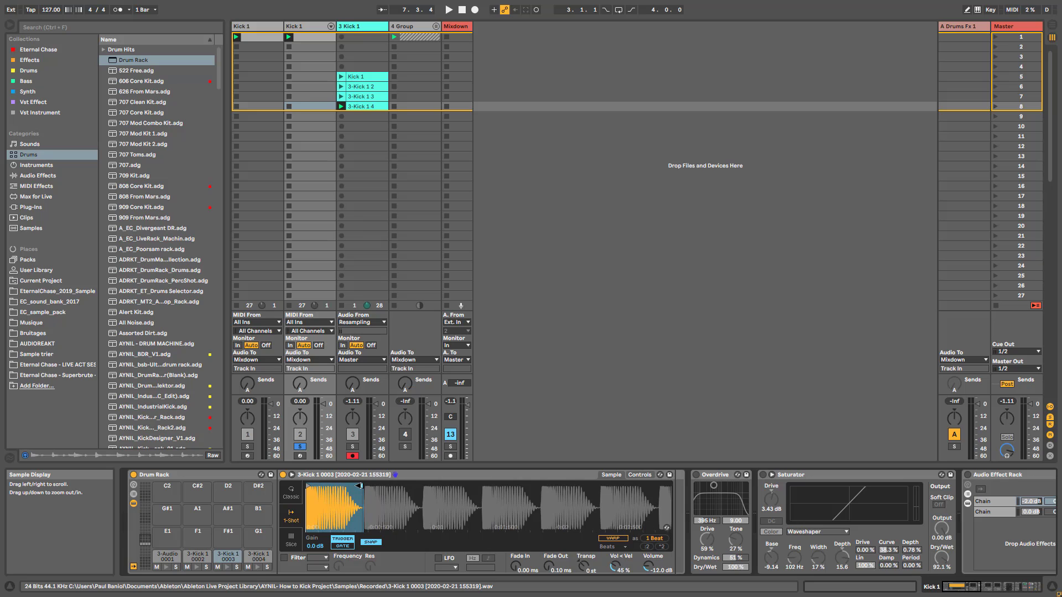
click(255, 561)
mouse_move(609, 509)
mouse_down()
mouse_move(609, 527)
mouse_move(513, 490)
mouse_up()
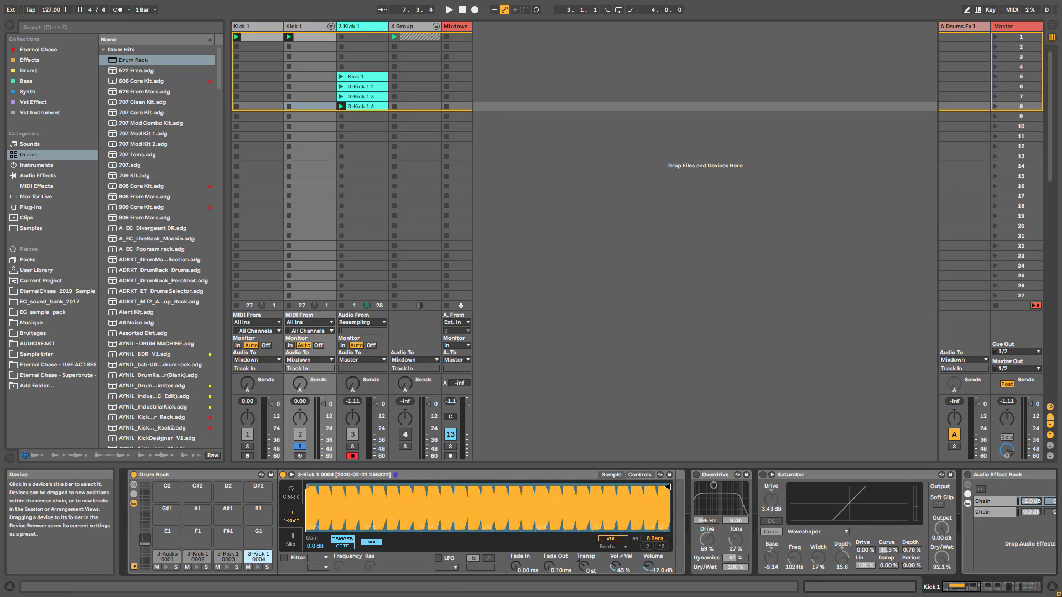
drag(668, 486, 319, 486)
drag(332, 496, 354, 526)
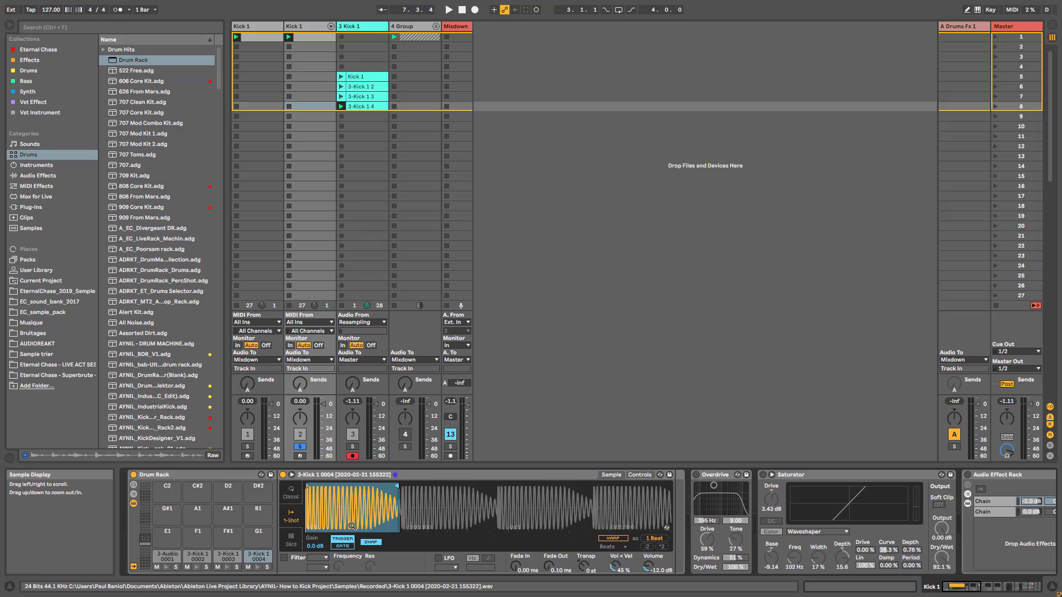
Arm the second Kick 1 track and stack C#1, D1 and D#1 notes over the C1 note in its first clip.
click(300, 456)
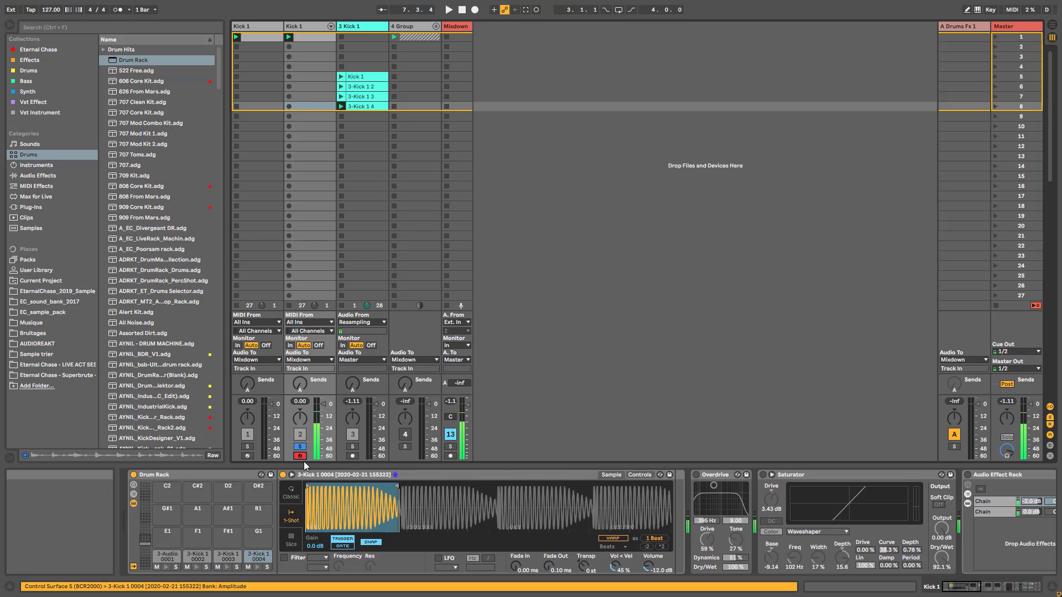
click(318, 38)
click(375, 534)
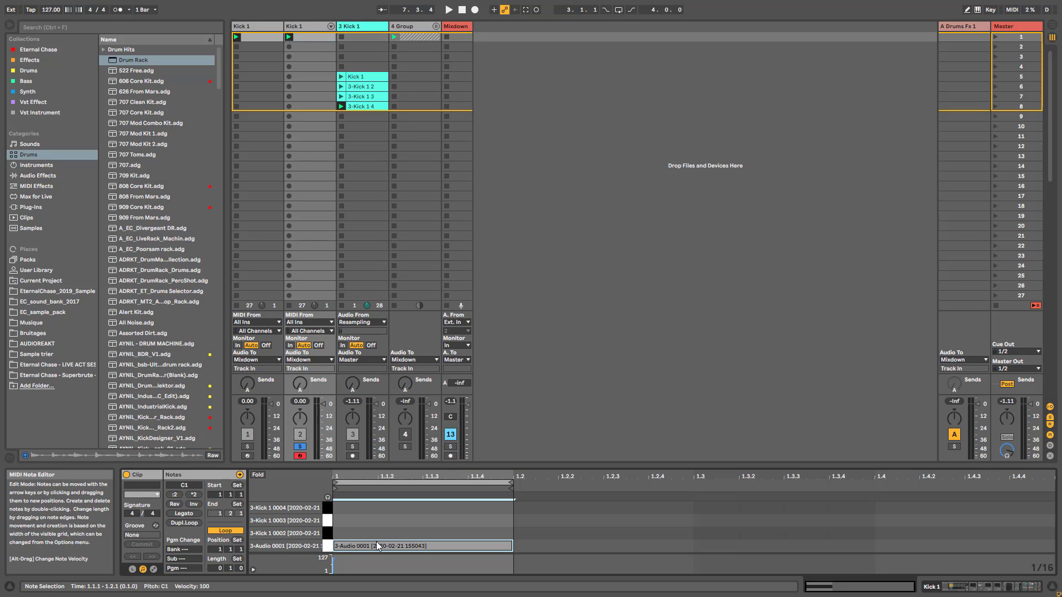
double_click(375, 534)
drag(375, 533, 374, 508)
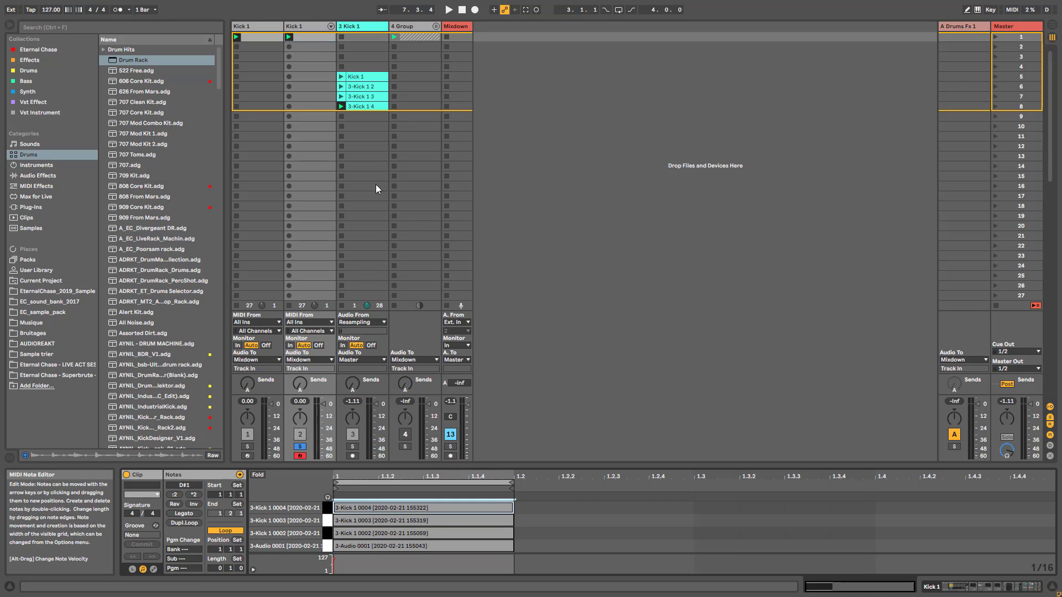
Mute the C#1 and D1 pads in the kick track's Drum Rack.
click(304, 29)
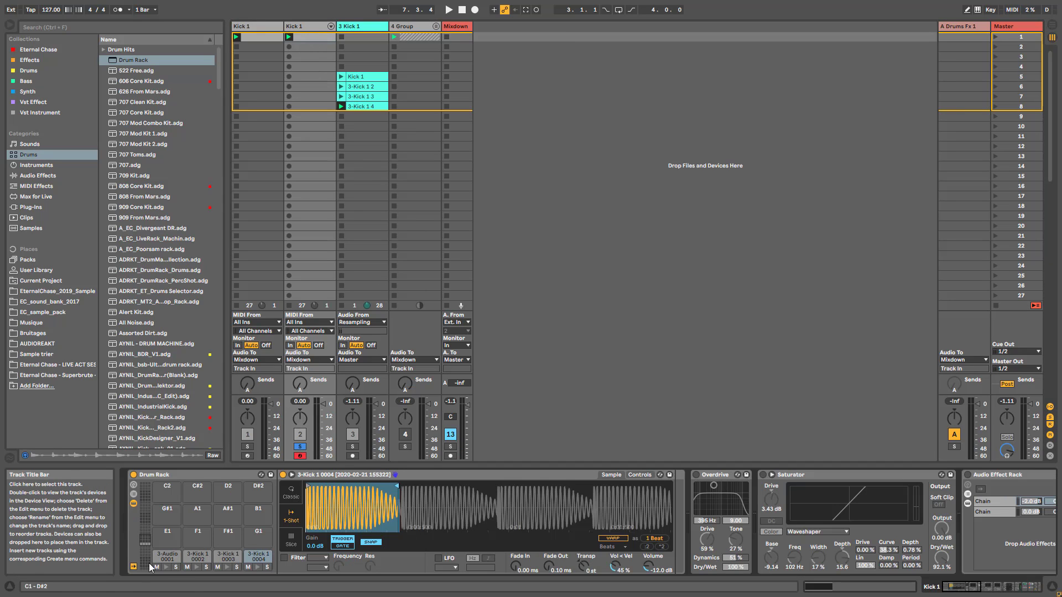
click(188, 568)
click(217, 567)
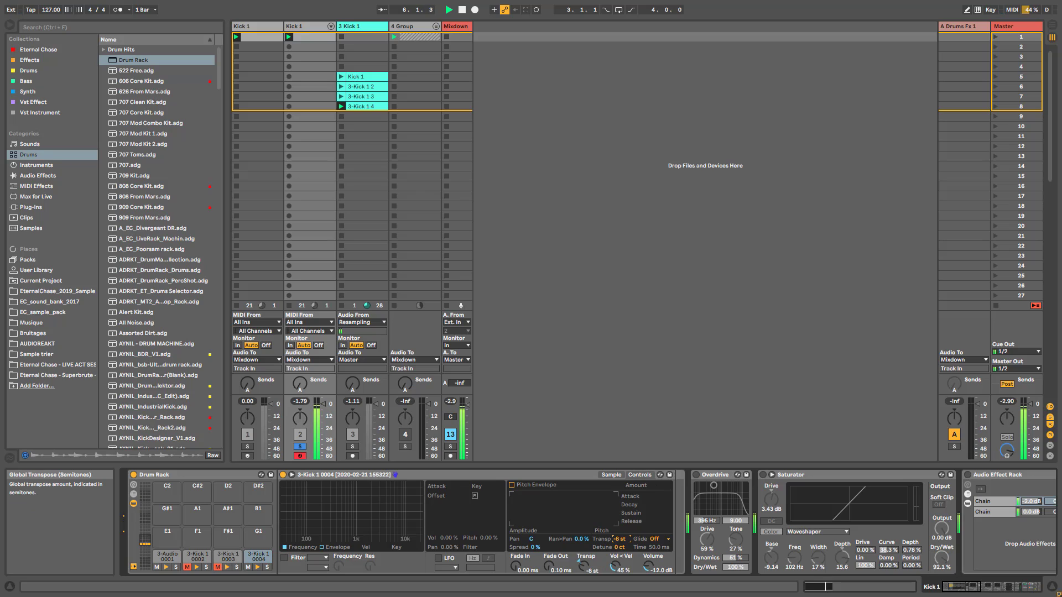
Transpose the D#1 pad's sample to +1 st and return to its waveform view.
key(Up)
key(Up)
click(648, 485)
click(608, 474)
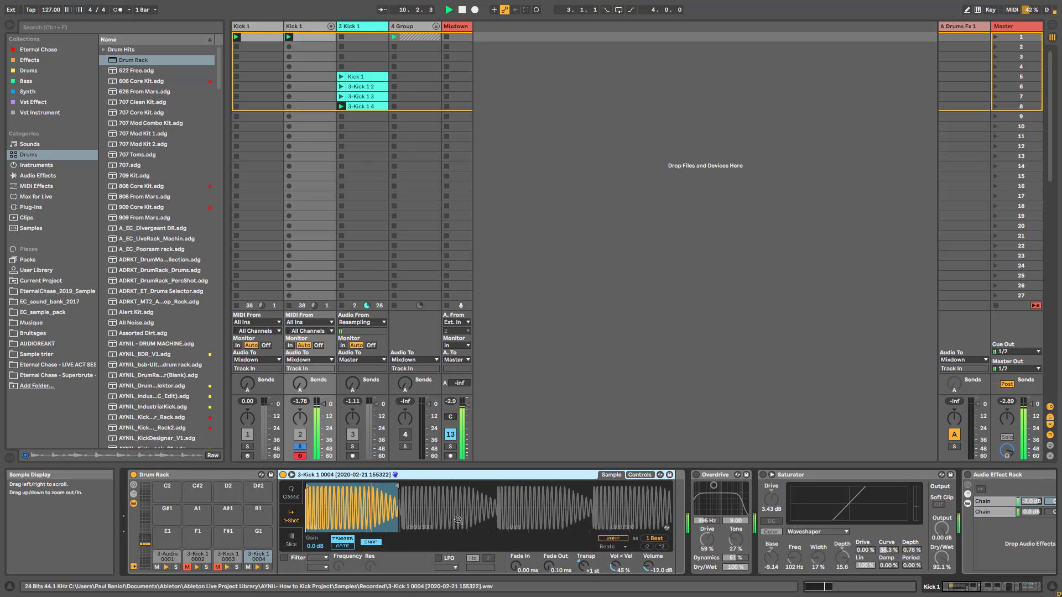
Set the D#1 pad's fade-out to 97.3 ms and its volume to -15.4 dB, toggling its mute to compare.
drag(548, 566, 584, 566)
click(248, 567)
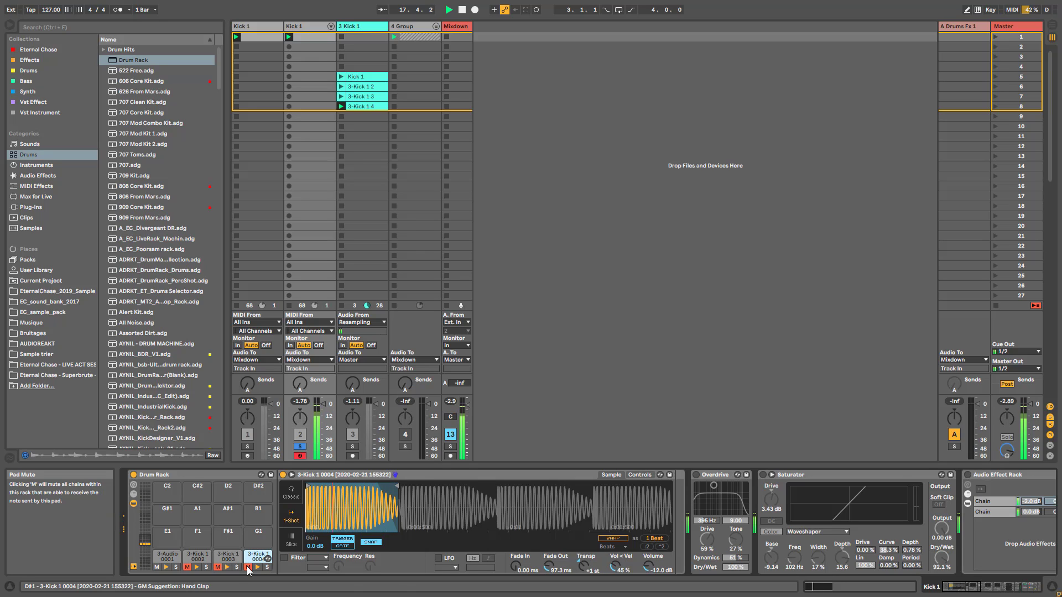
drag(647, 567, 647, 572)
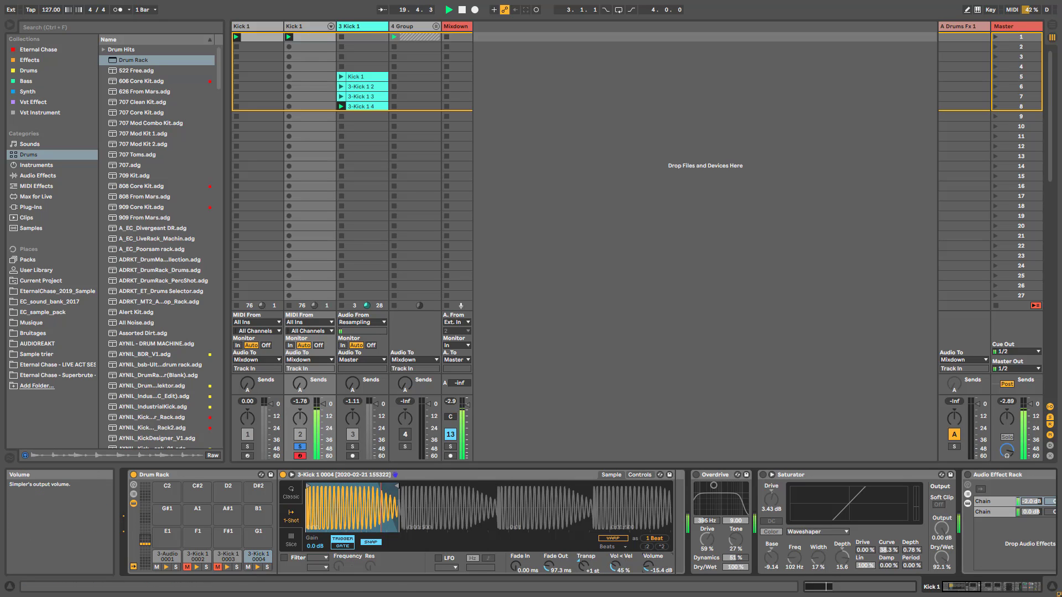
Try later start points for the D#1 pad's sample and move the start back to the sample's beginning.
drag(312, 498, 311, 523)
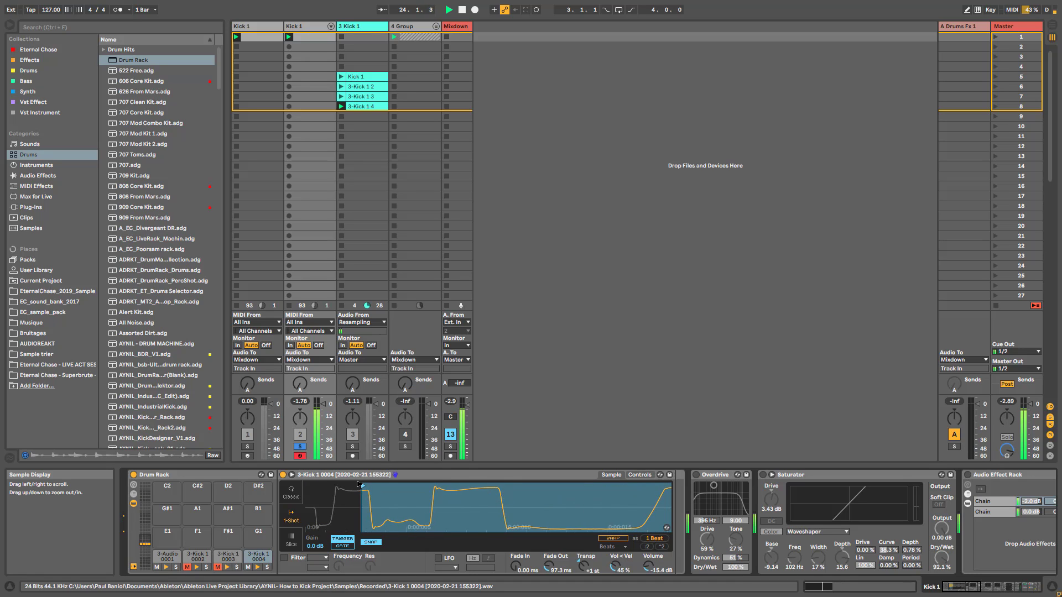
mouse_move(360, 484)
mouse_down()
mouse_move(370, 485)
mouse_move(323, 484)
mouse_move(371, 485)
mouse_move(336, 486)
mouse_up()
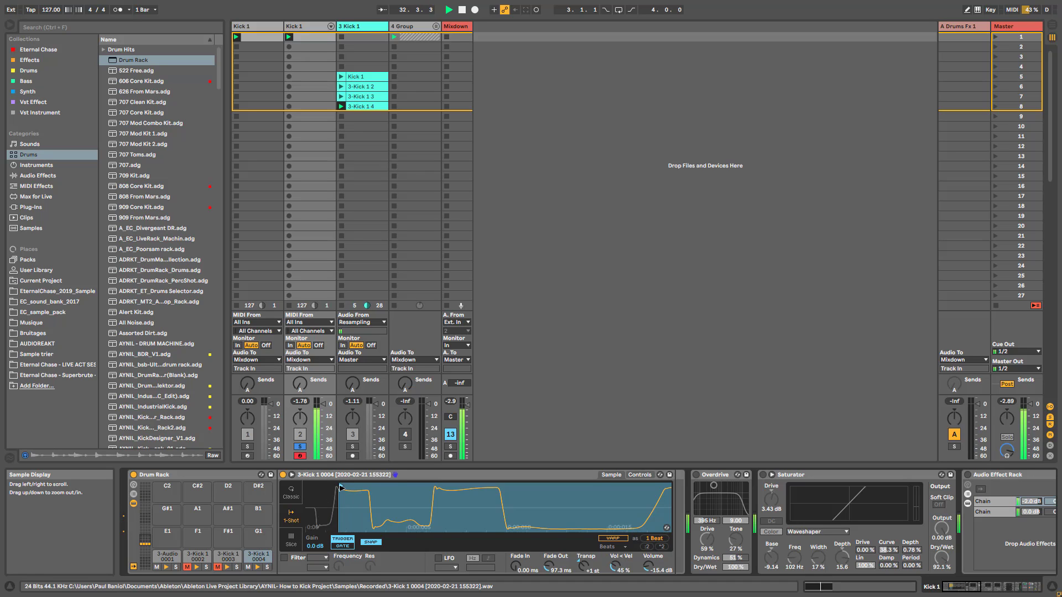
drag(336, 487, 260, 488)
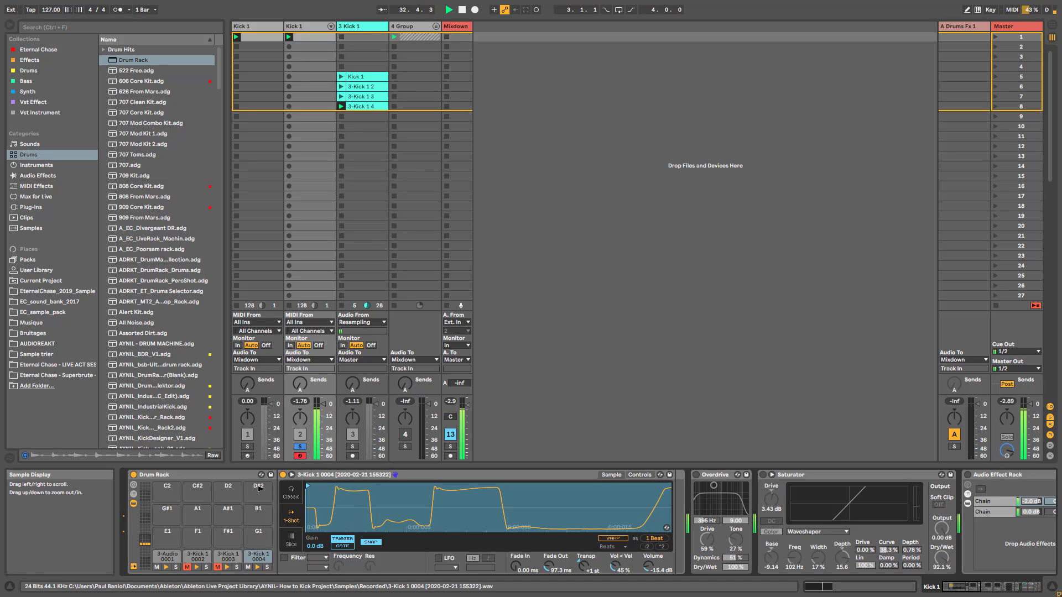
Unmute the D1 pad and set its sample's transpose to -3 st and volume to -19.4 dB.
click(226, 560)
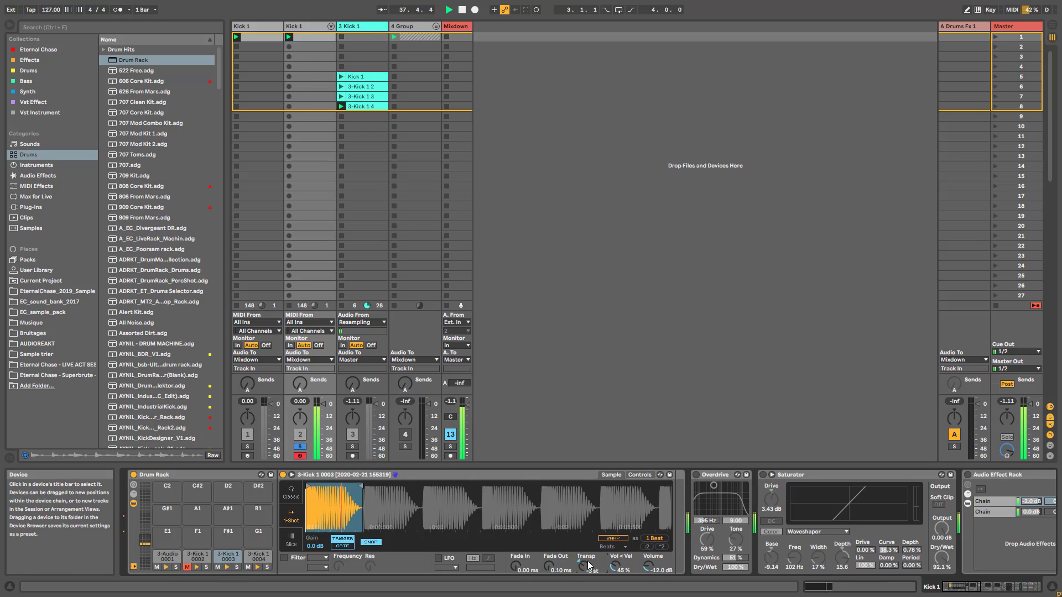
drag(649, 566, 648, 586)
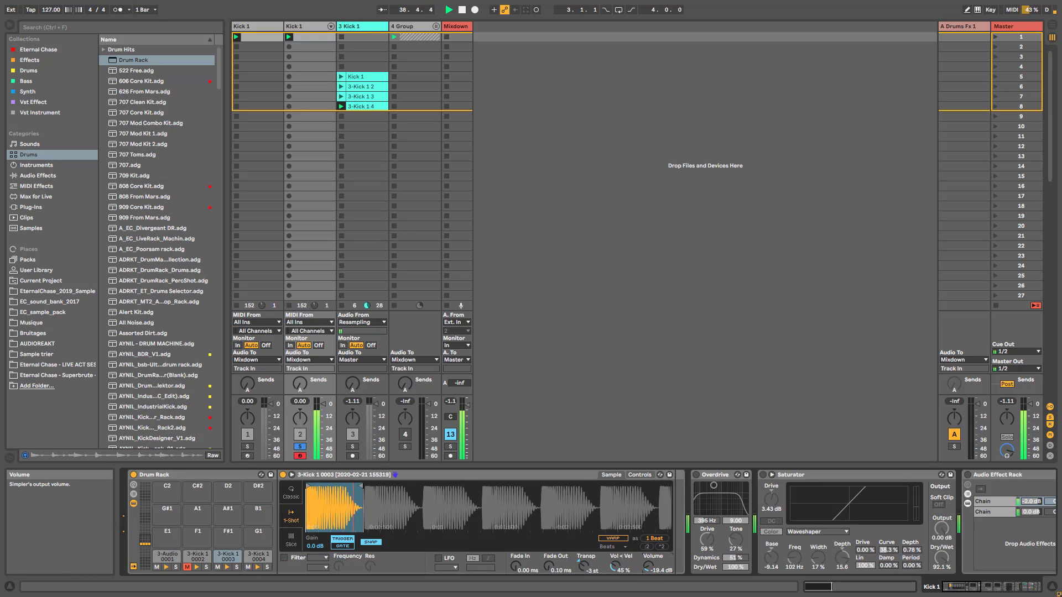
Audition the C#1 pad, mute it again, and toggle the D1 and D#1 mutes to compare the kick layers.
click(195, 558)
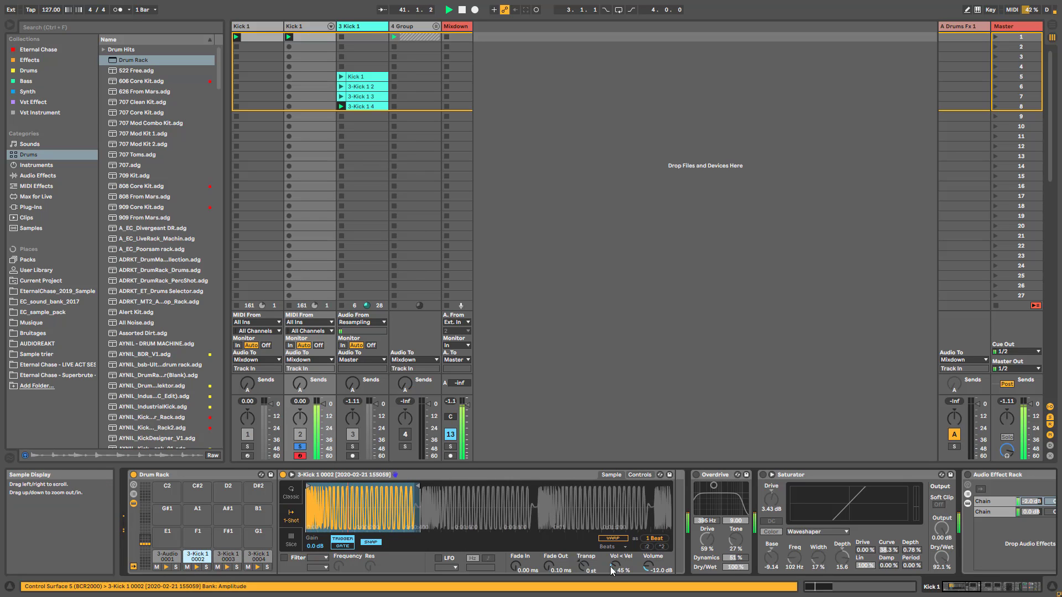
click(187, 567)
key(space)
click(218, 567)
click(217, 568)
click(248, 568)
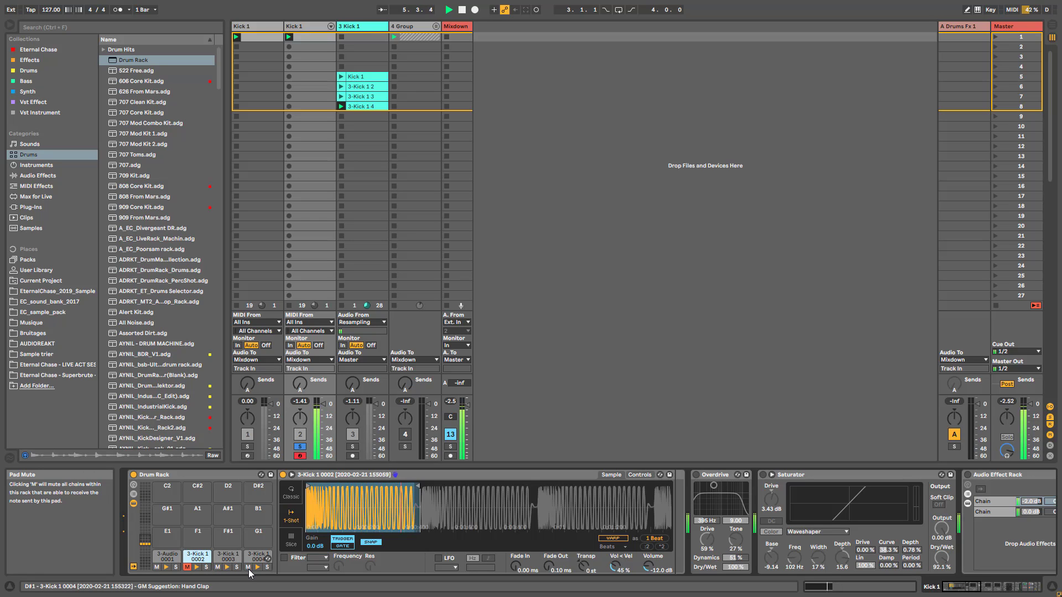
click(248, 567)
Switch on the first Waveshaper Saturator with waveshaper drive 14.1% and depth 100%, and reduce the Analog Clip Saturator's dry/wet.
click(763, 474)
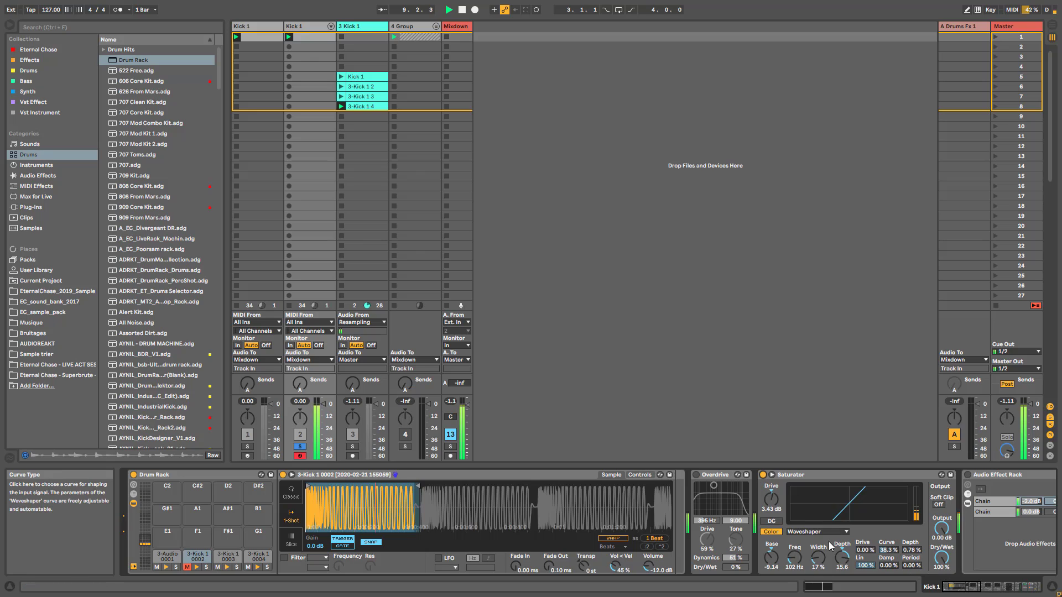
drag(864, 551, 912, 534)
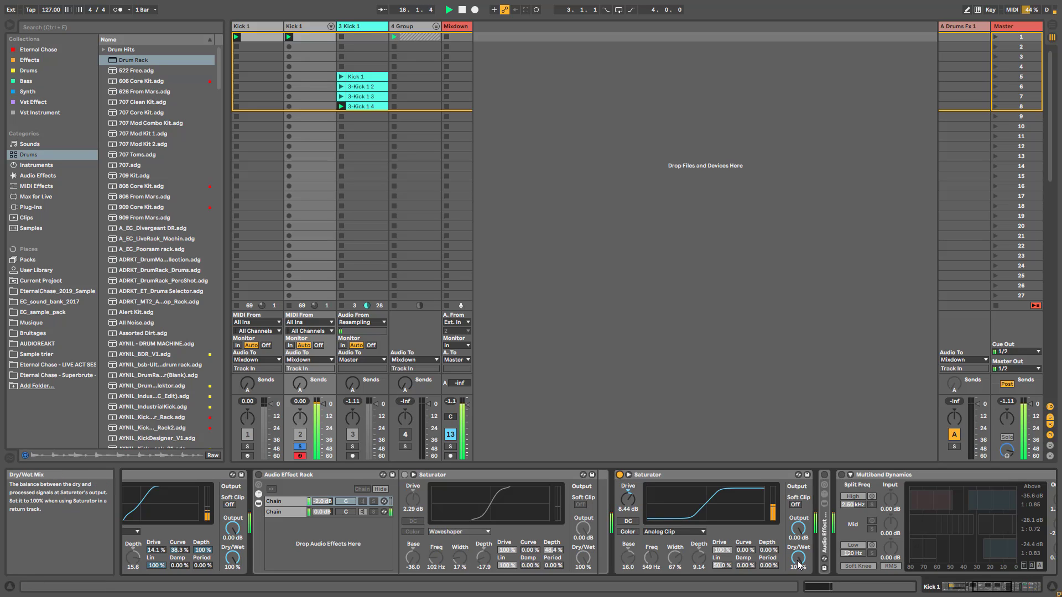
drag(798, 558, 798, 592)
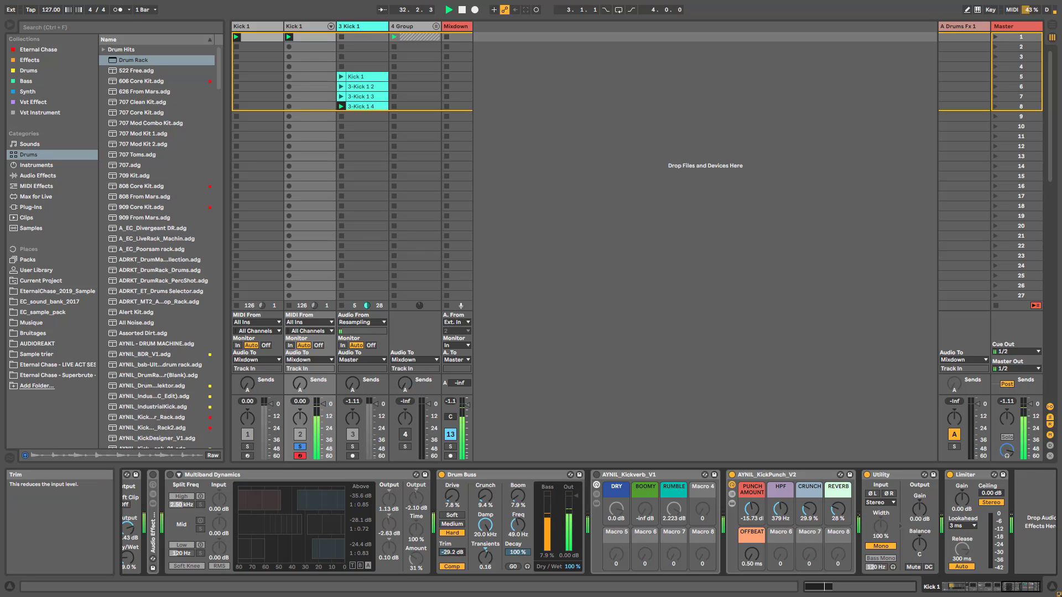
Raise the Drum Buss trim to -10.9 dB and turn off its compressor.
drag(452, 553, 452, 537)
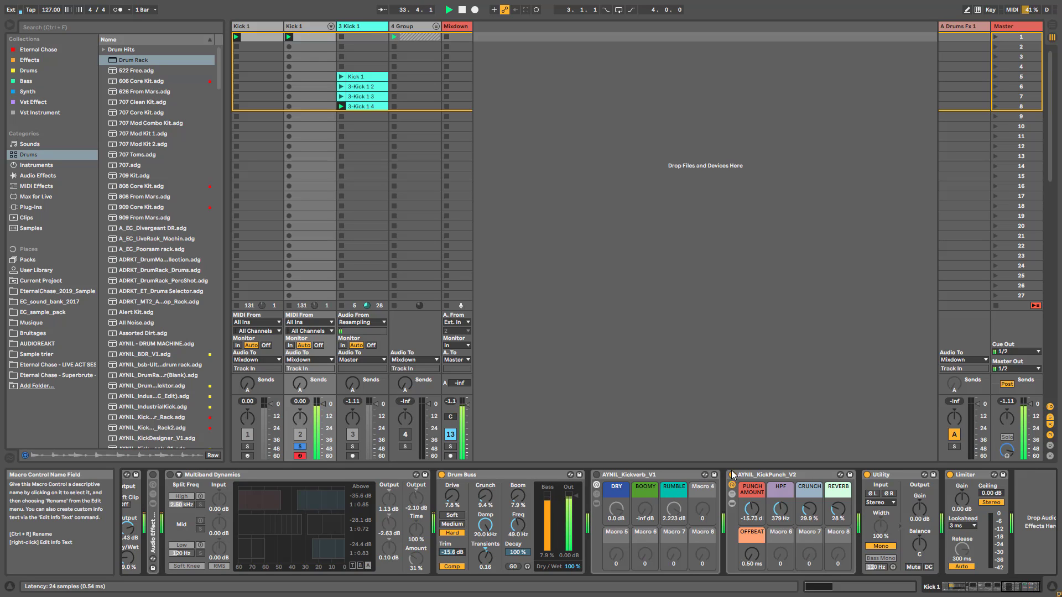
drag(452, 552, 452, 545)
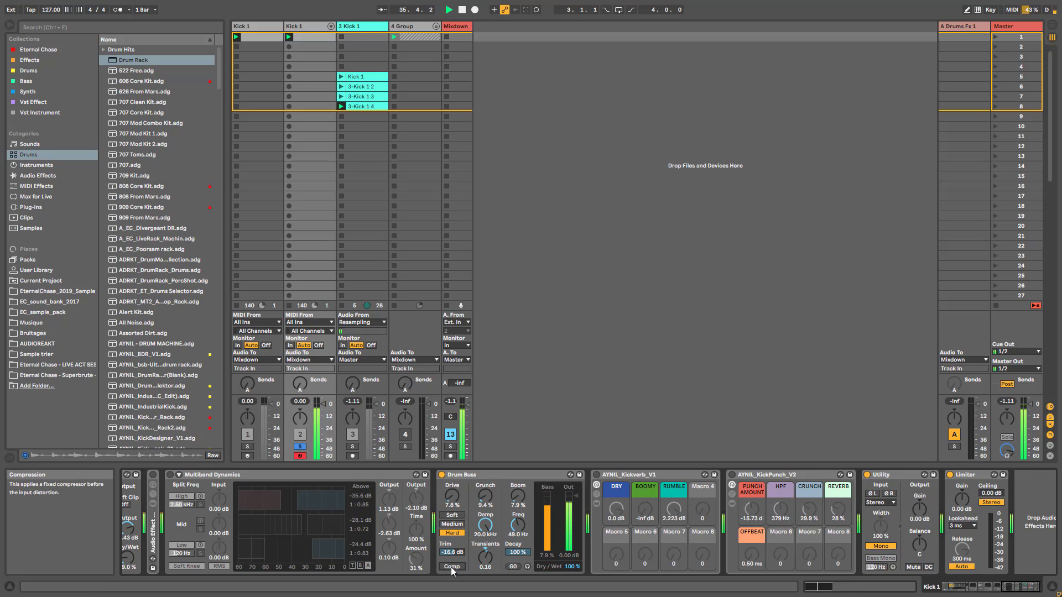
click(456, 567)
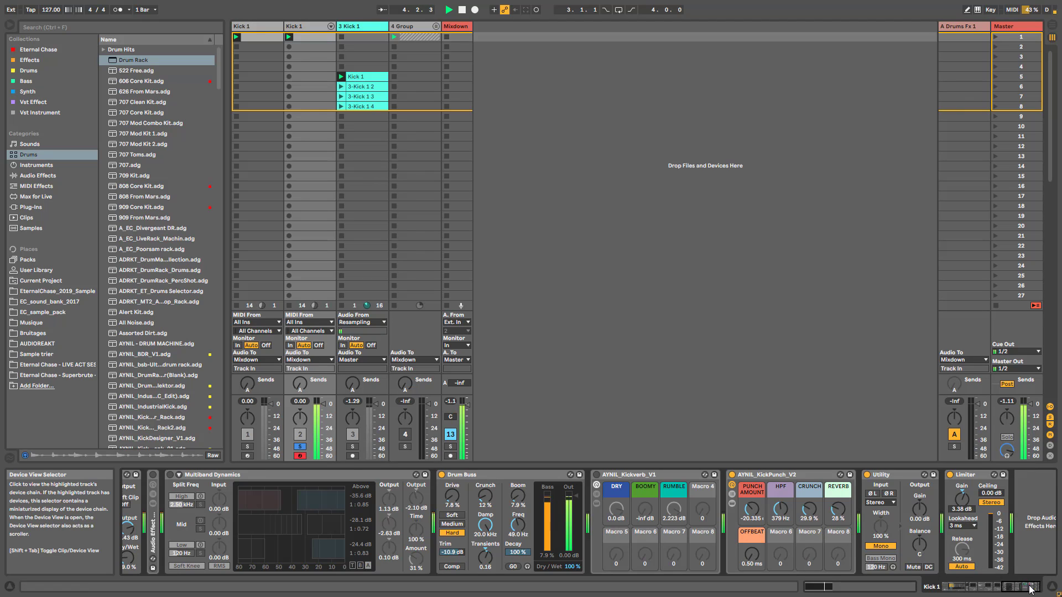
Check how the C1, C#1 and D1 layers sound through the adjusted effects by toggling their pad mutes and solo.
drag(1019, 587, 959, 587)
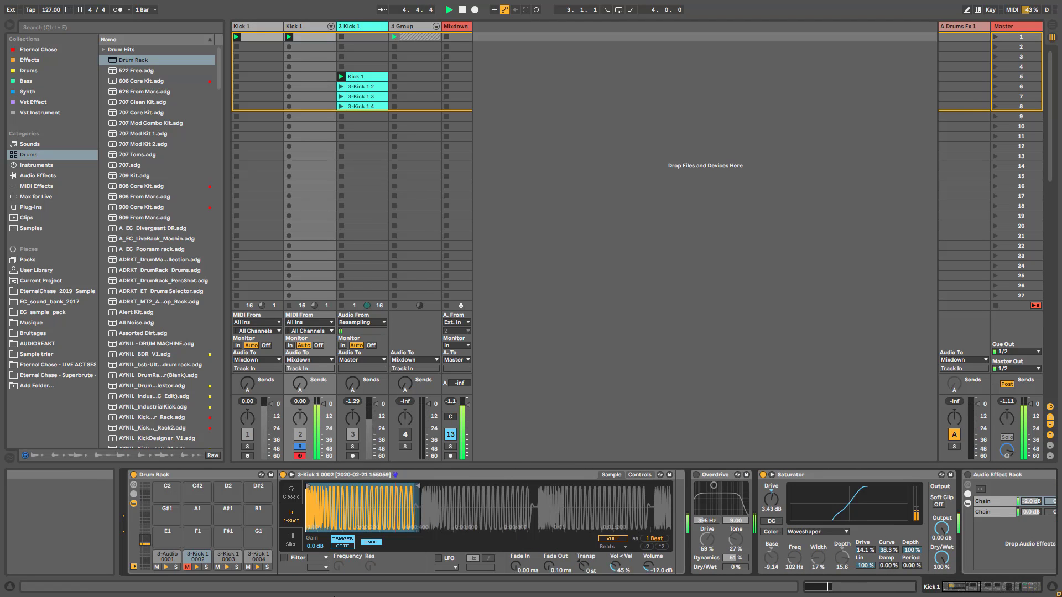
click(218, 568)
click(217, 570)
click(156, 568)
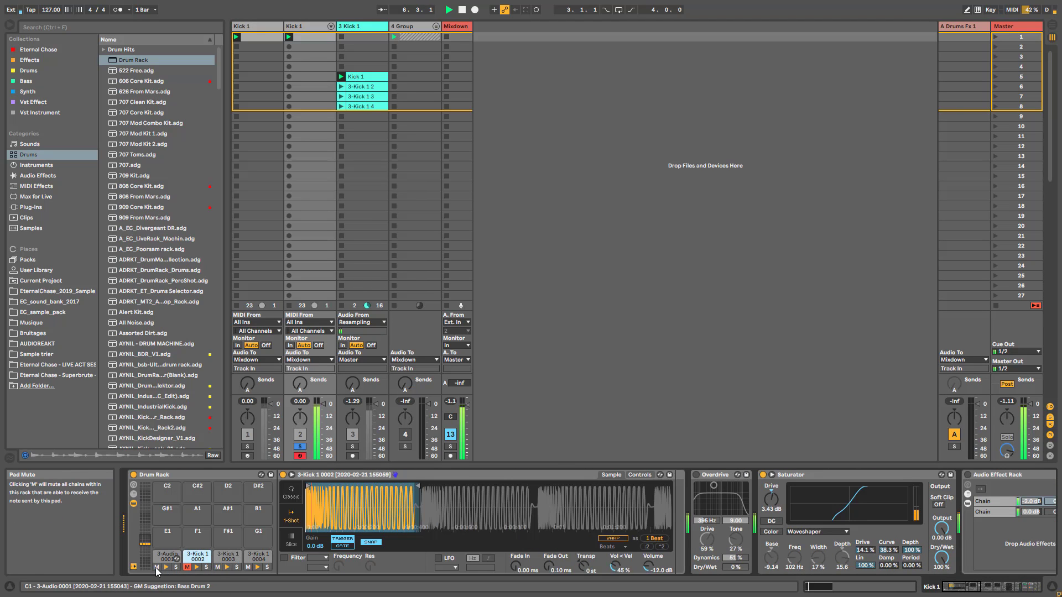
click(157, 568)
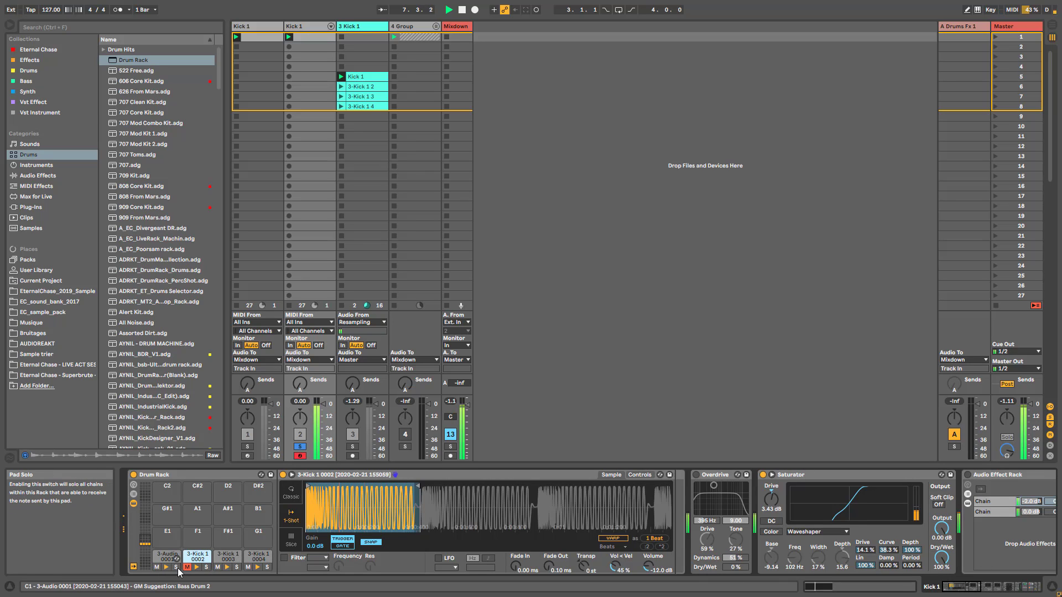
click(177, 568)
click(188, 568)
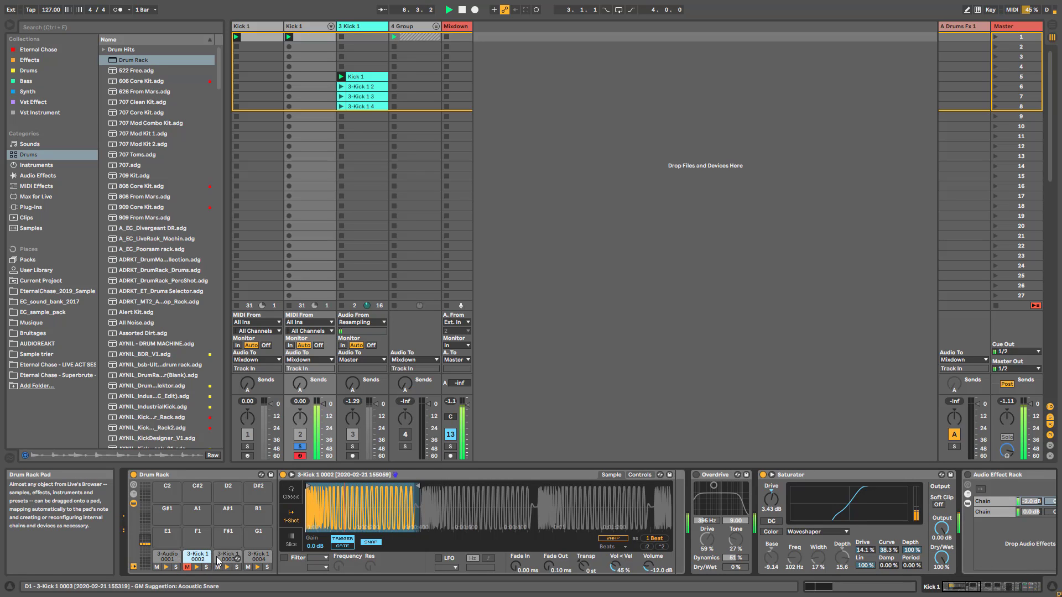
click(216, 558)
Arm the resampling track and record the layered kick into slot 9.
key(space)
click(353, 456)
click(341, 117)
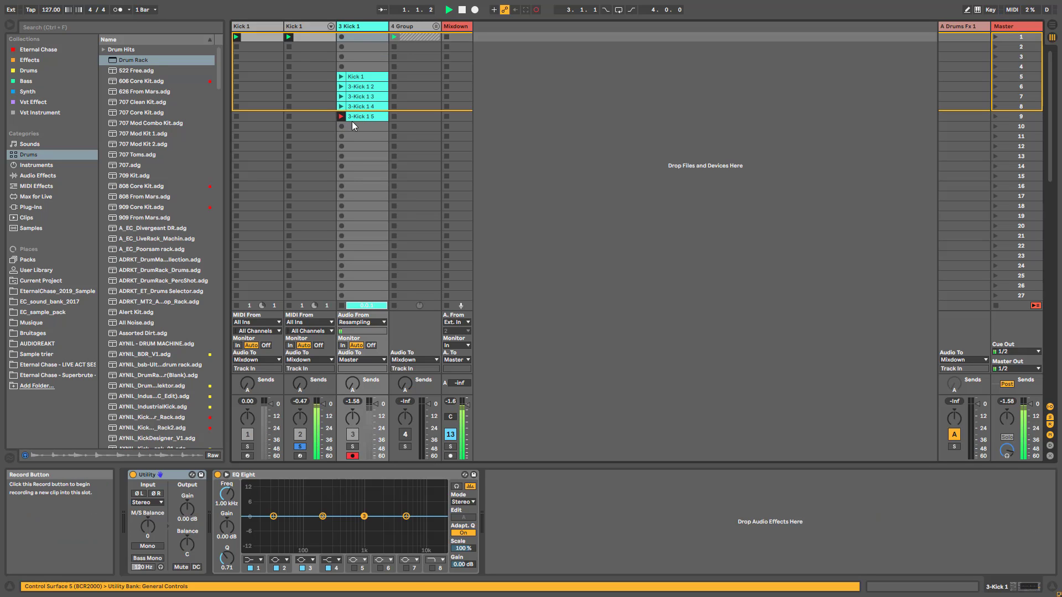
click(364, 117)
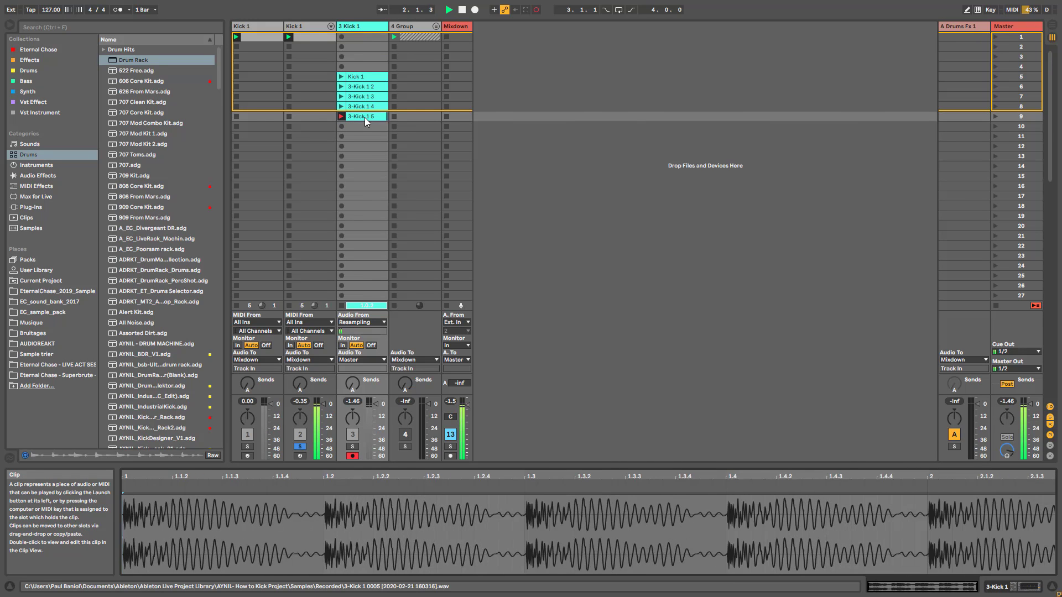
Transpose the D1 pad's sample to +6 st and mute the D#1 pad.
key(Left)
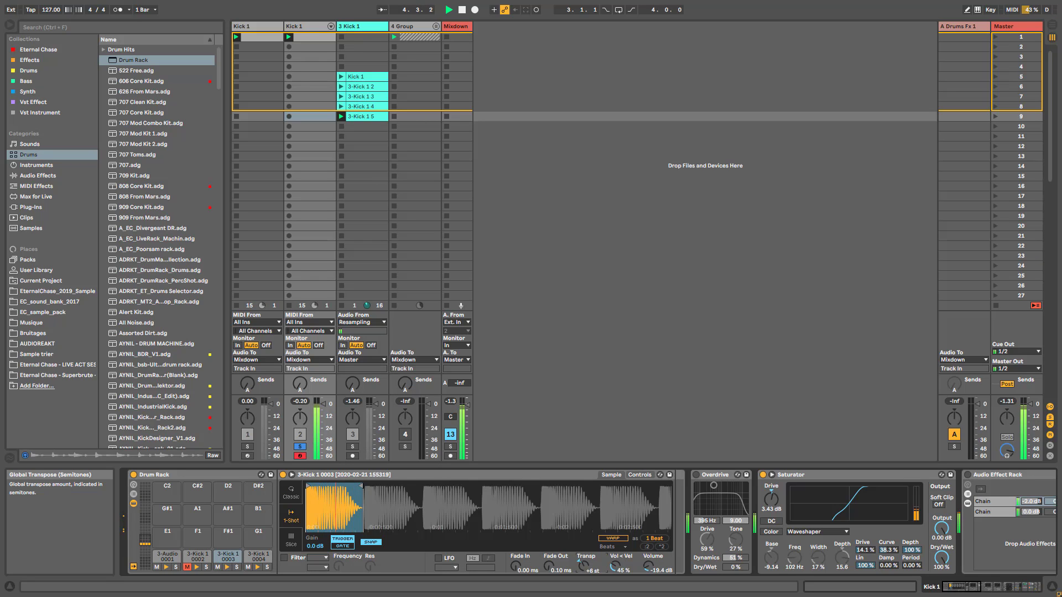
click(247, 568)
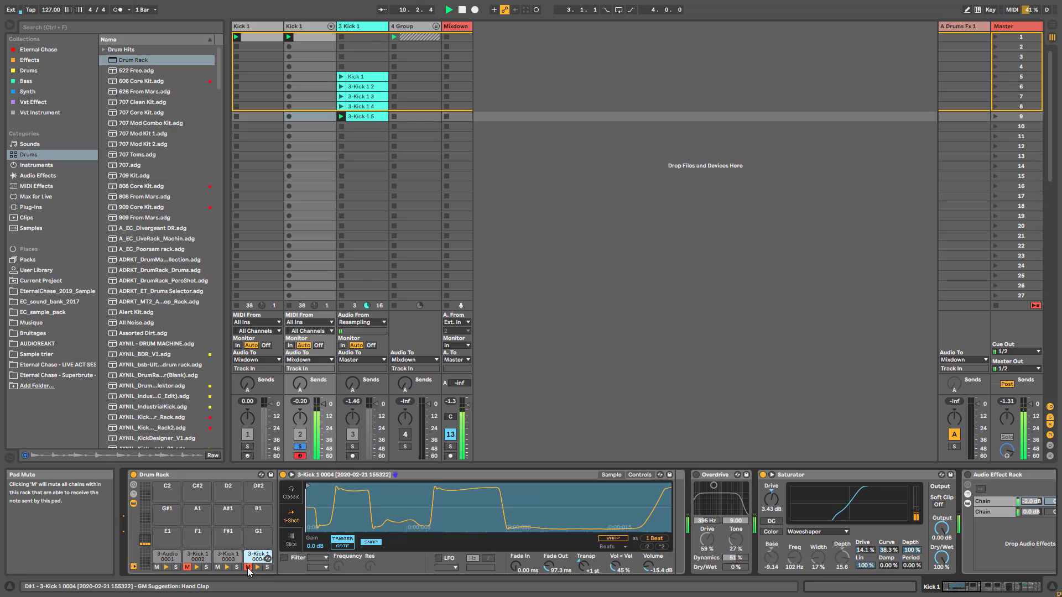
Arm the resampling track and discard a test take of the layered kick recorded into slot 10.
click(218, 568)
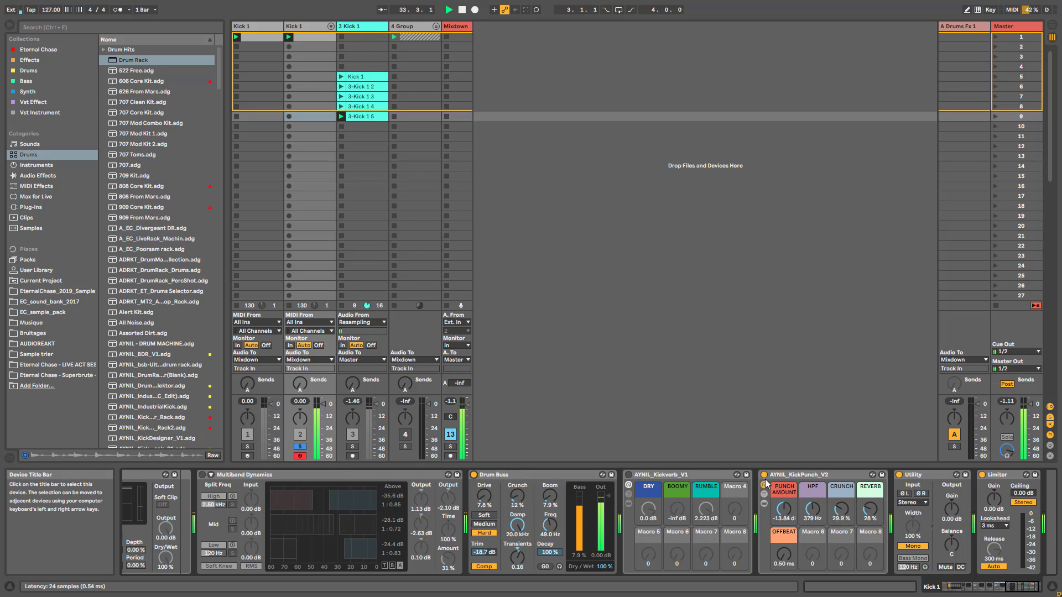
click(352, 456)
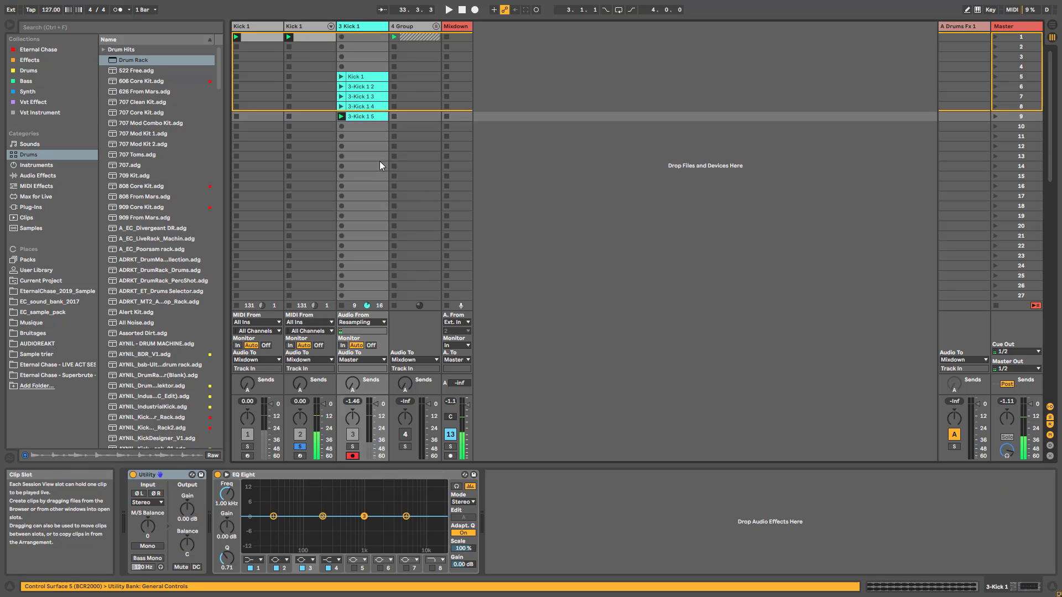
click(342, 126)
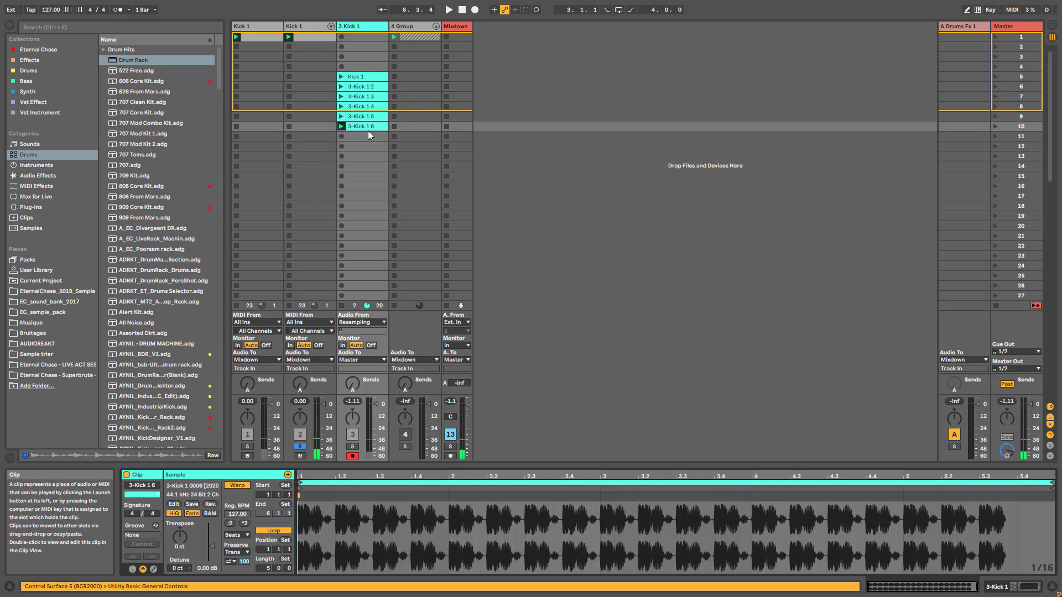
key(Delete)
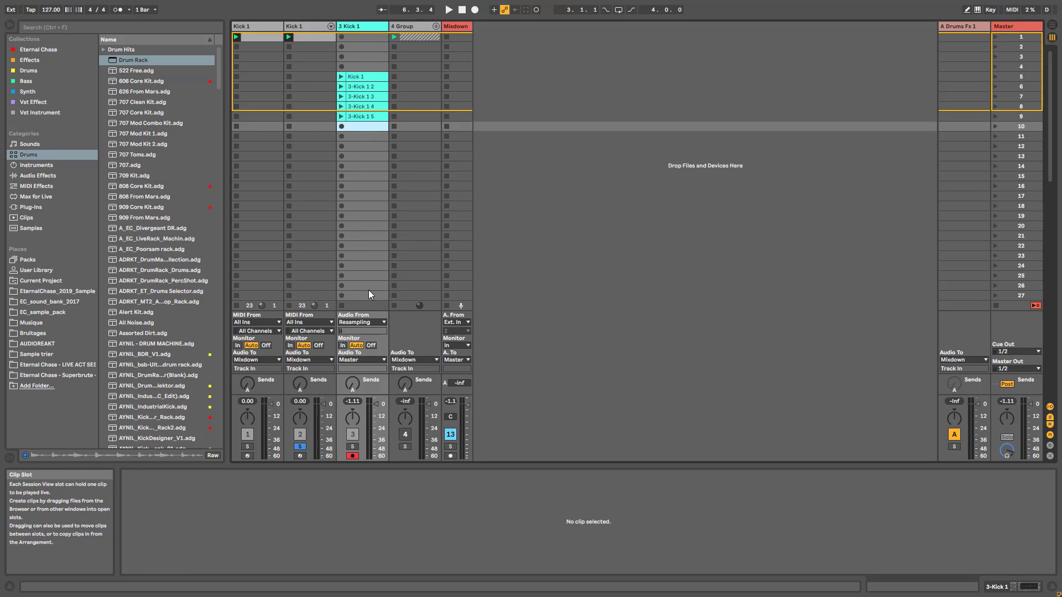
Set the Limiter gain on the layered kick track to 1.13 dB and resample the kick into slot 10.
click(307, 25)
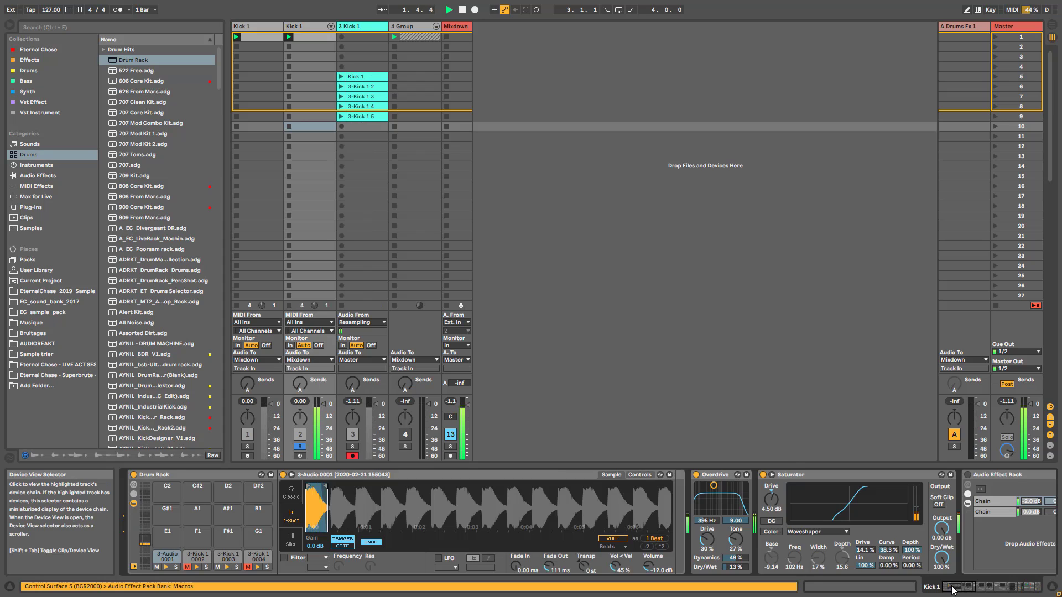
drag(953, 587, 1025, 588)
drag(948, 499, 948, 487)
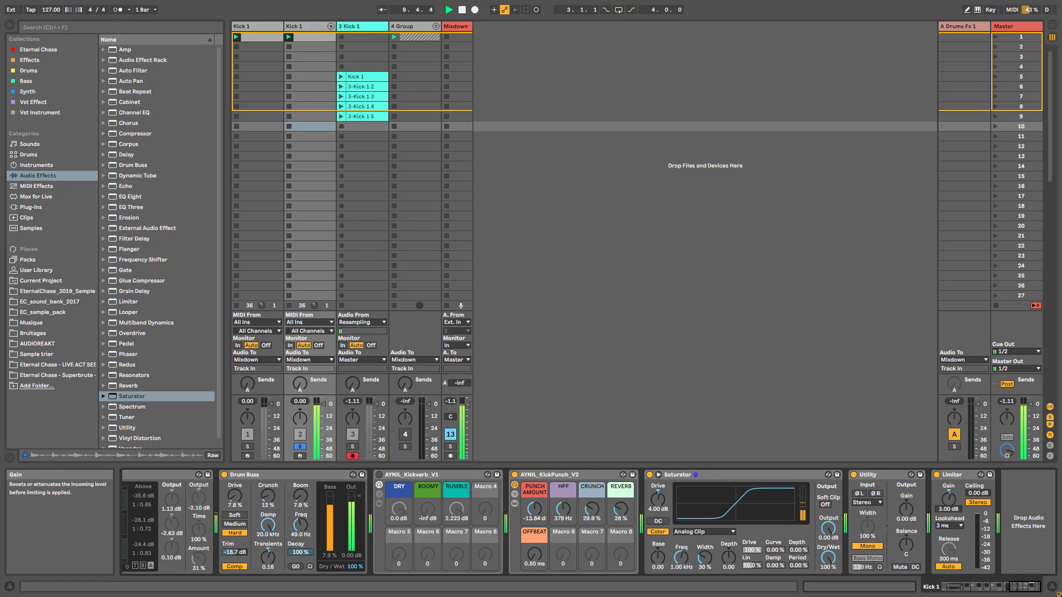
drag(948, 499, 948, 496)
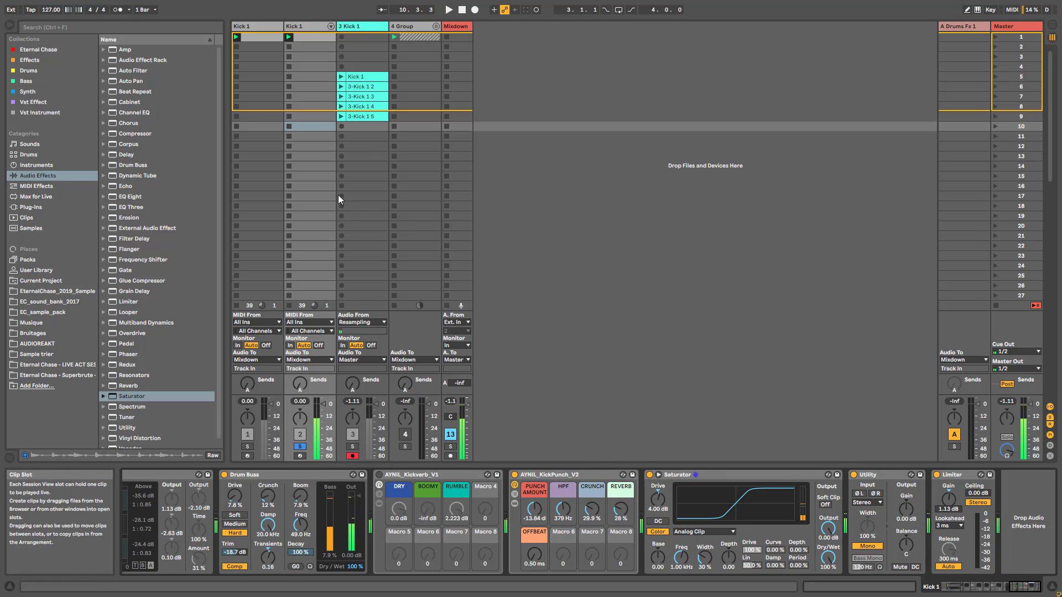
click(342, 127)
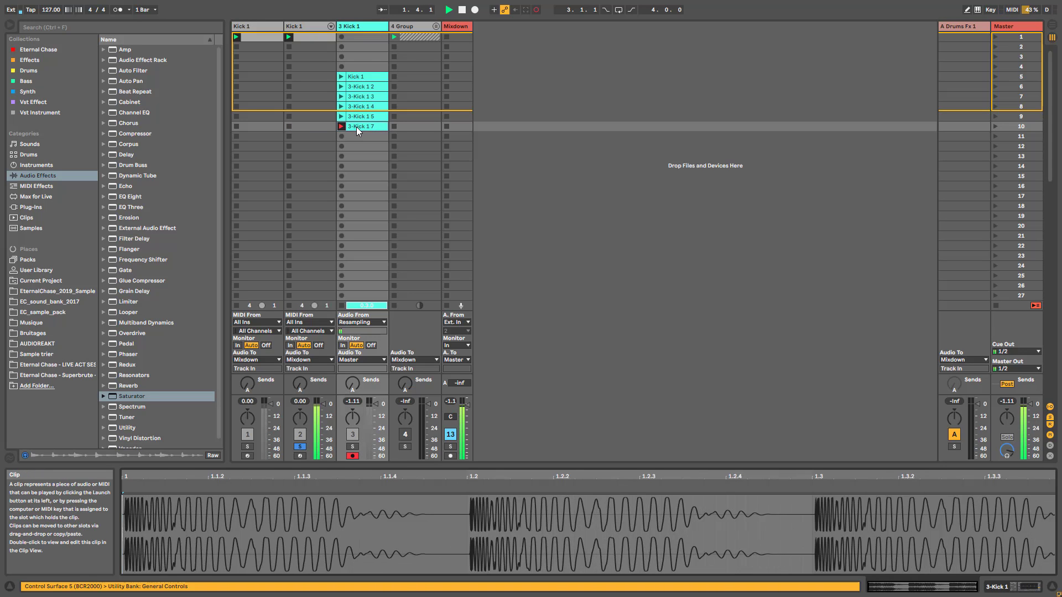
Add a Limiter after the Kickverb rack on the resampling track and move the Utility in front of the Limiter.
drag(132, 391, 762, 510)
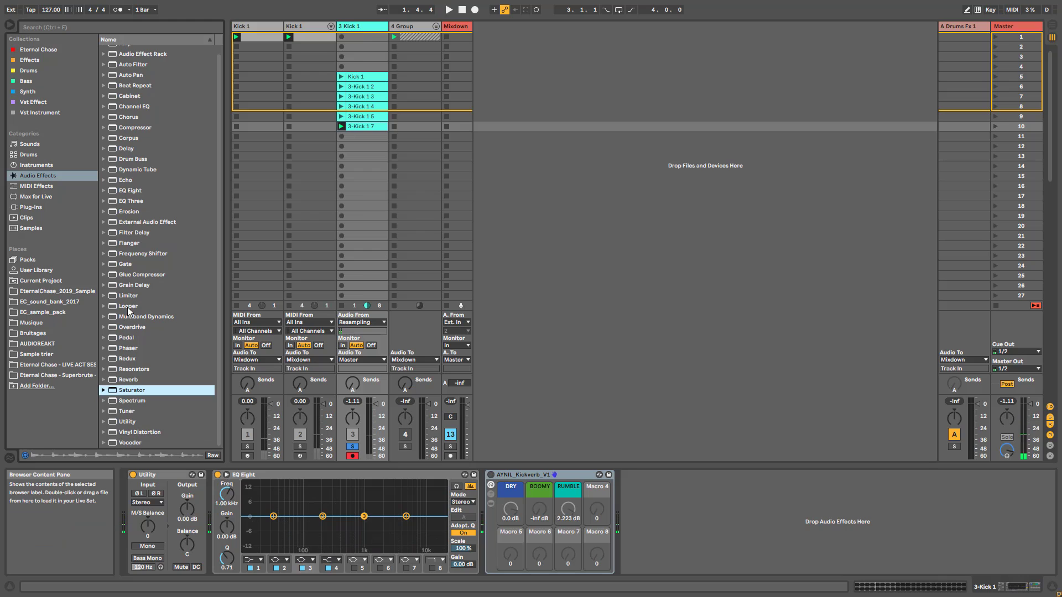
drag(682, 522, 682, 521)
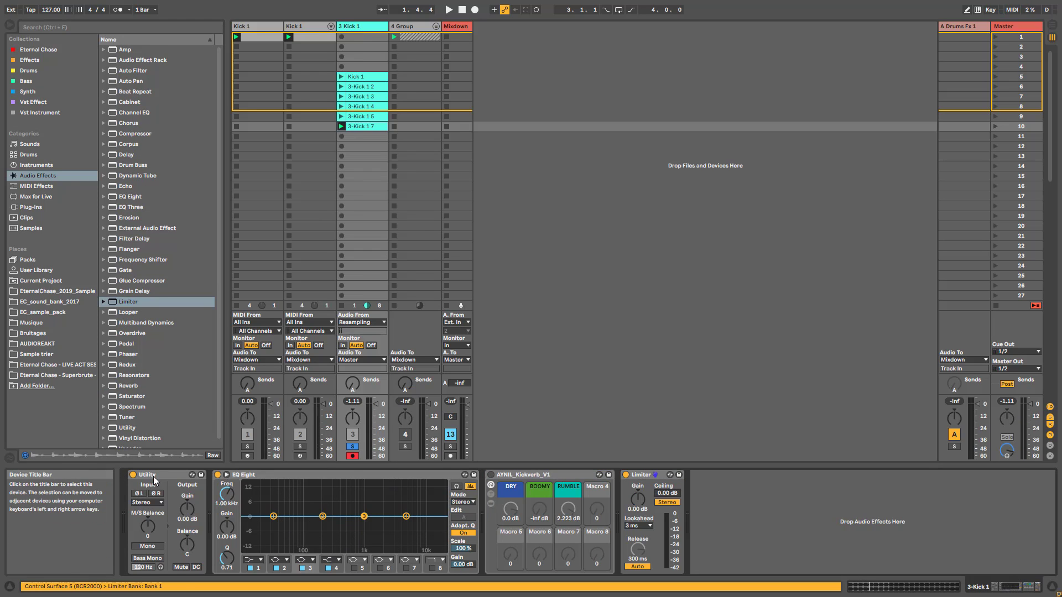
drag(153, 476, 614, 525)
Audition the resampled clips 3-Kick 1 2 and Kick 1 through the effects and open the Kick 1 clip.
click(341, 87)
key(space)
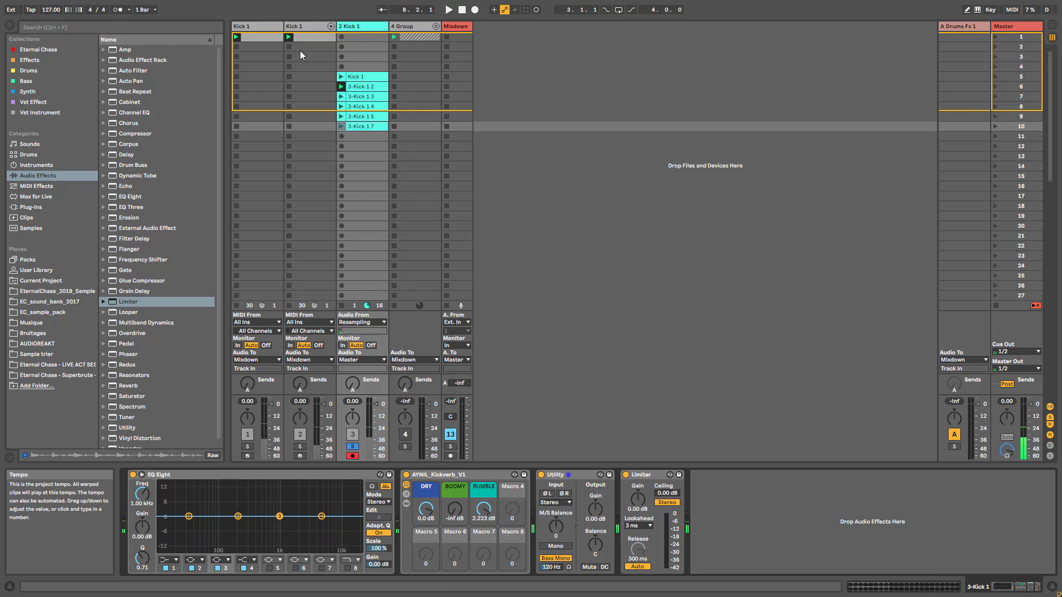
click(341, 76)
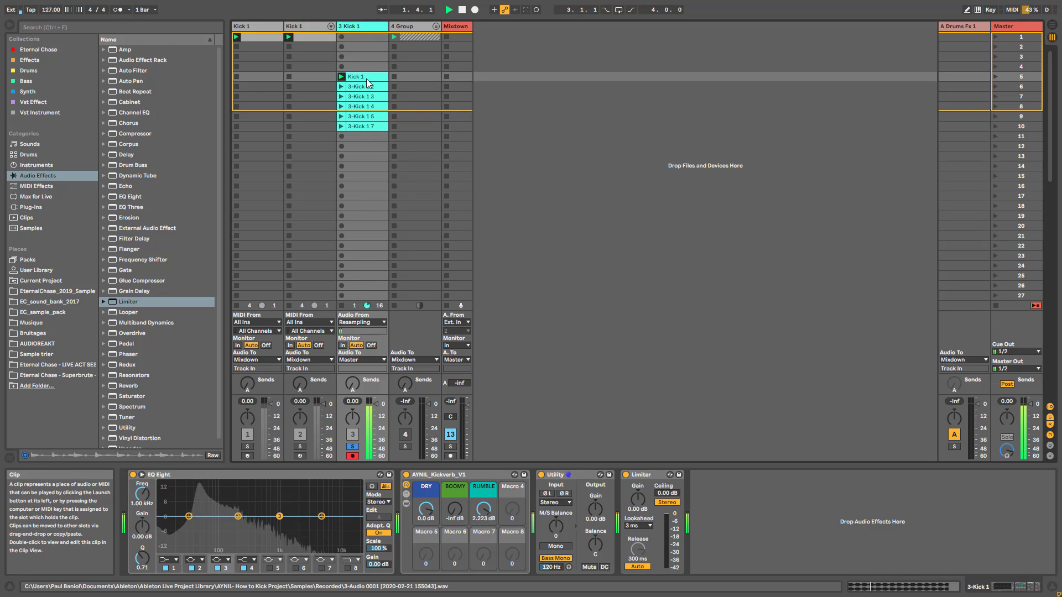
double_click(366, 79)
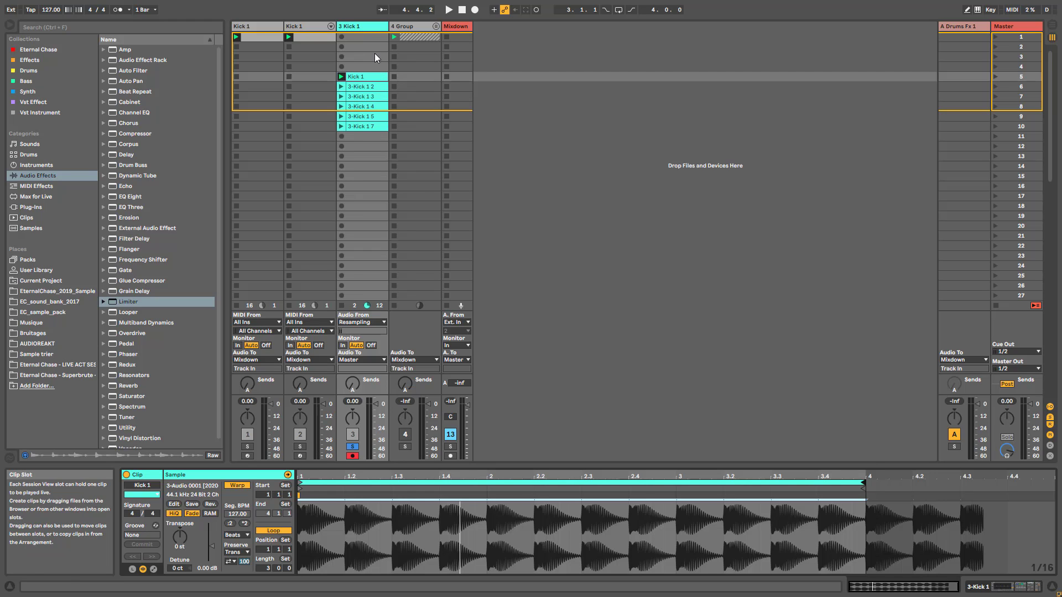
Solo the layered kick track with its Drum Rack in view and play the kick.
click(360, 26)
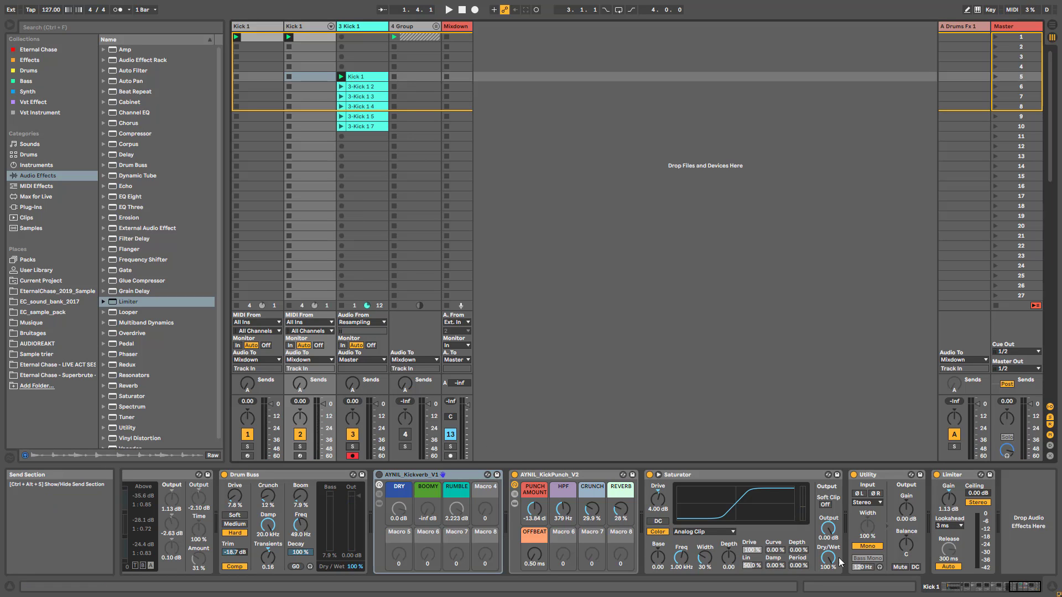
click(944, 586)
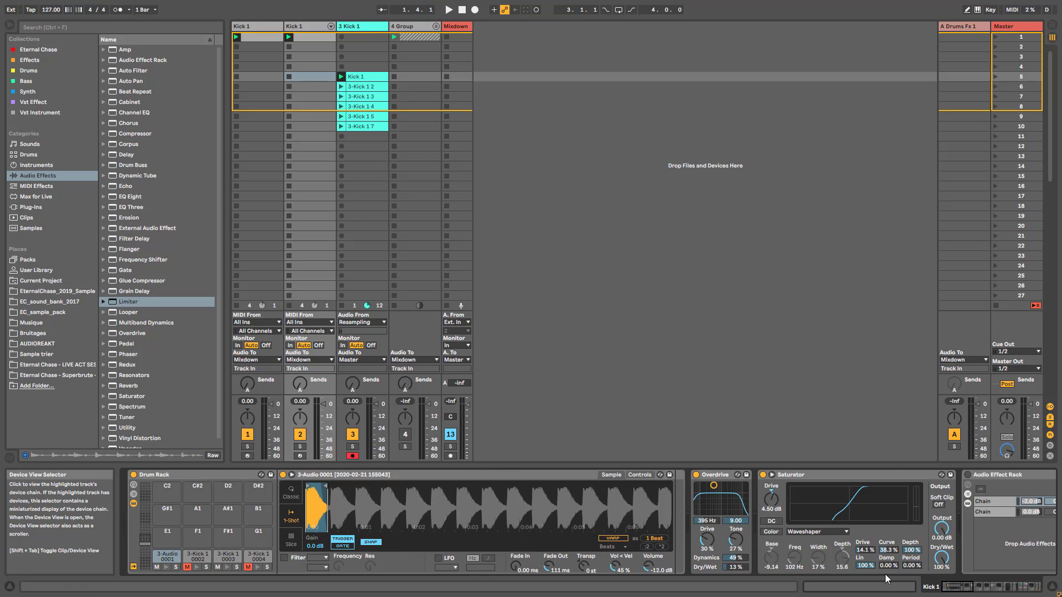
click(300, 446)
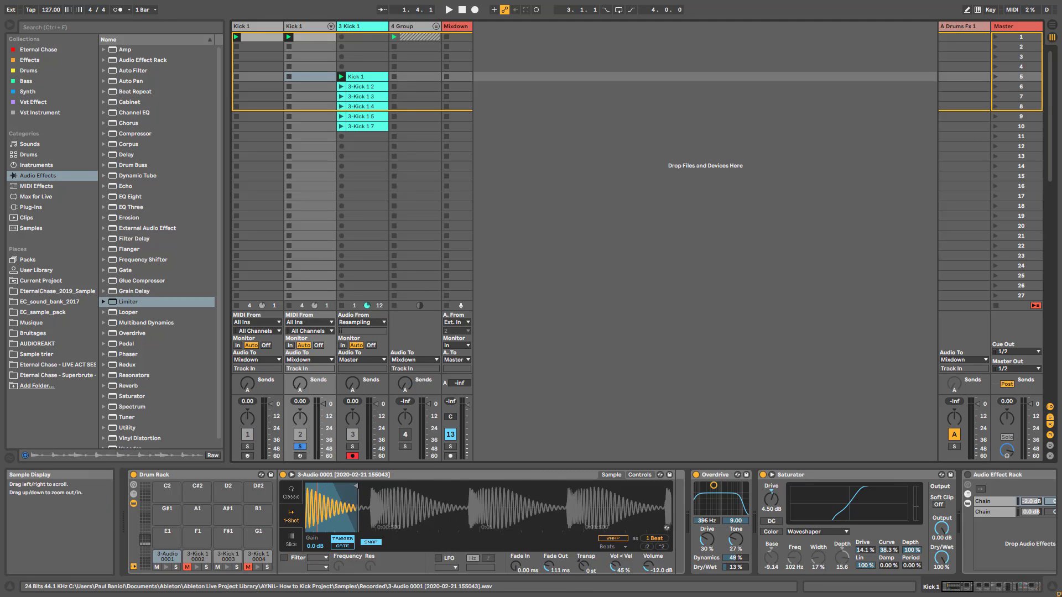
click(365, 127)
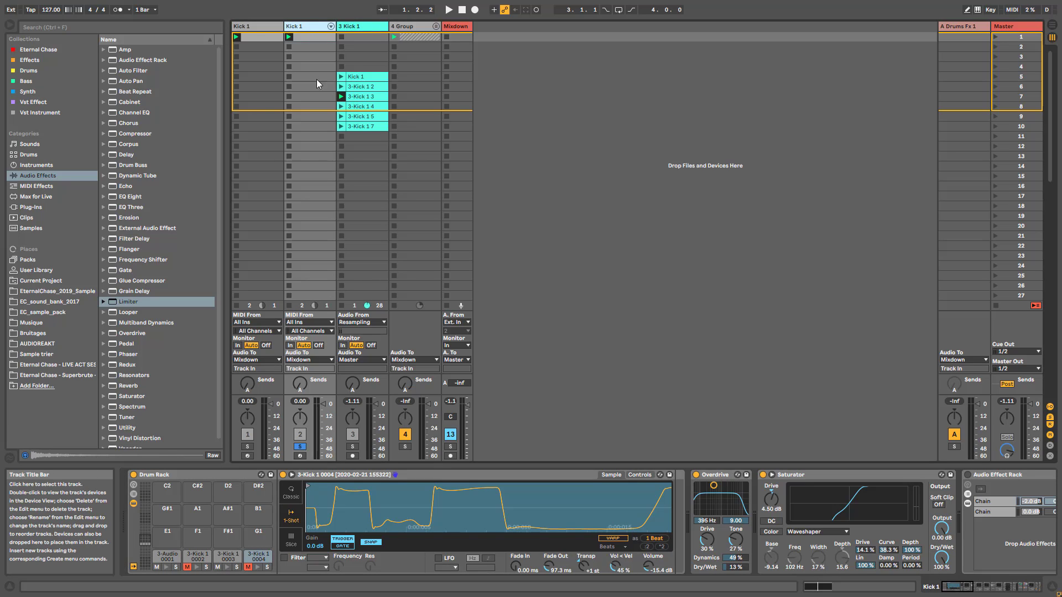
key(space)
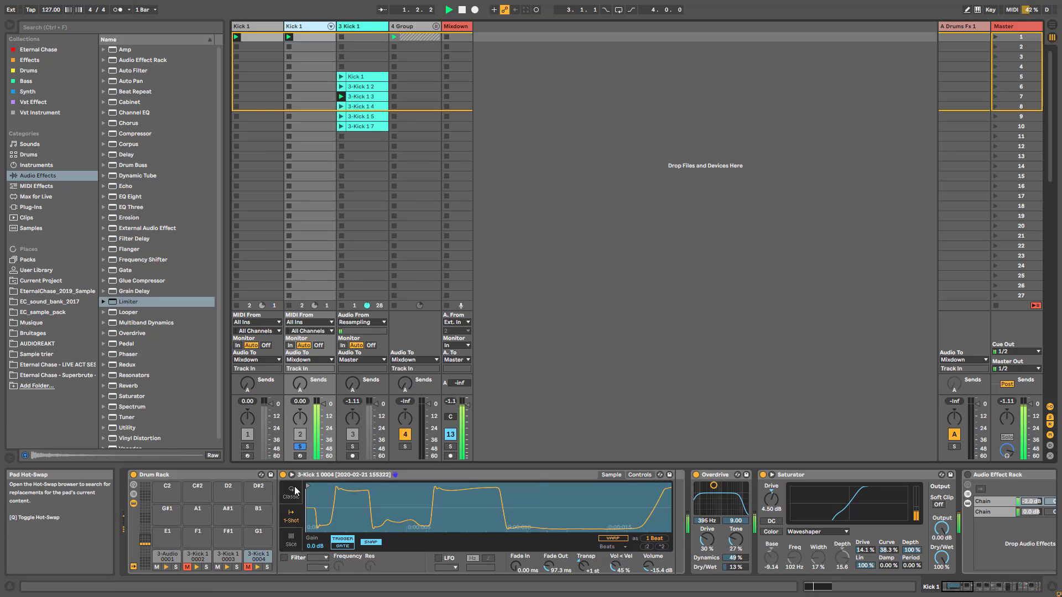
Load Generdyn - HITS - 12.wav onto the E1 pad and add a note for it in the kick's MIDI clip.
click(55, 291)
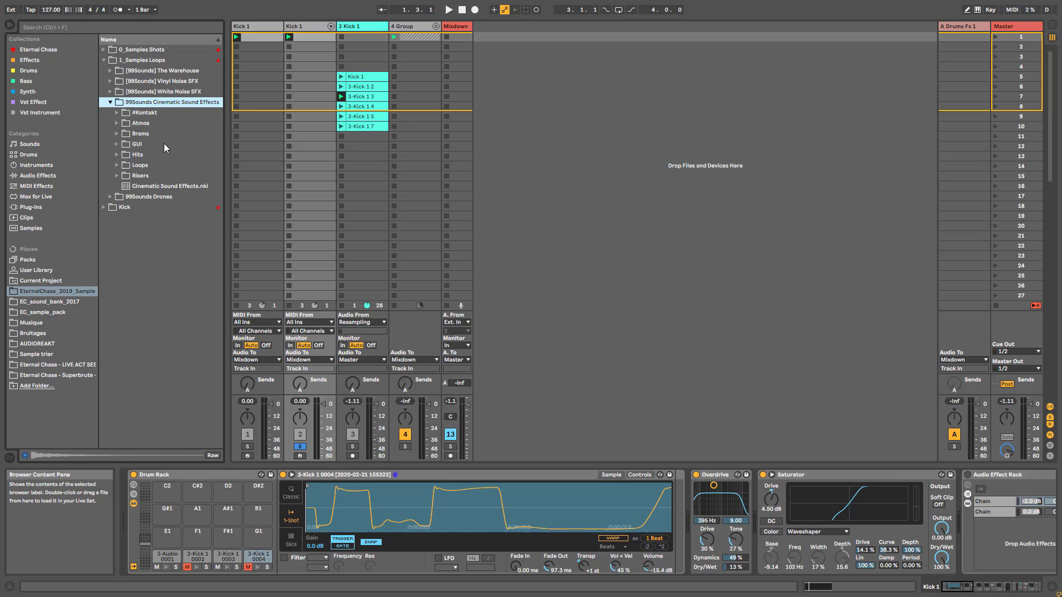
click(117, 155)
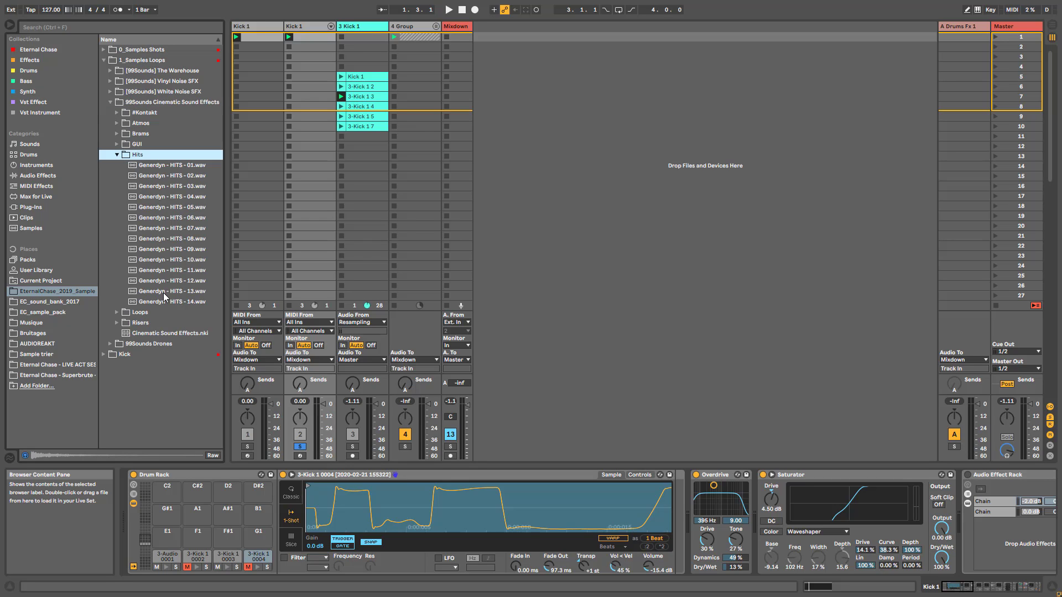
drag(164, 281, 190, 523)
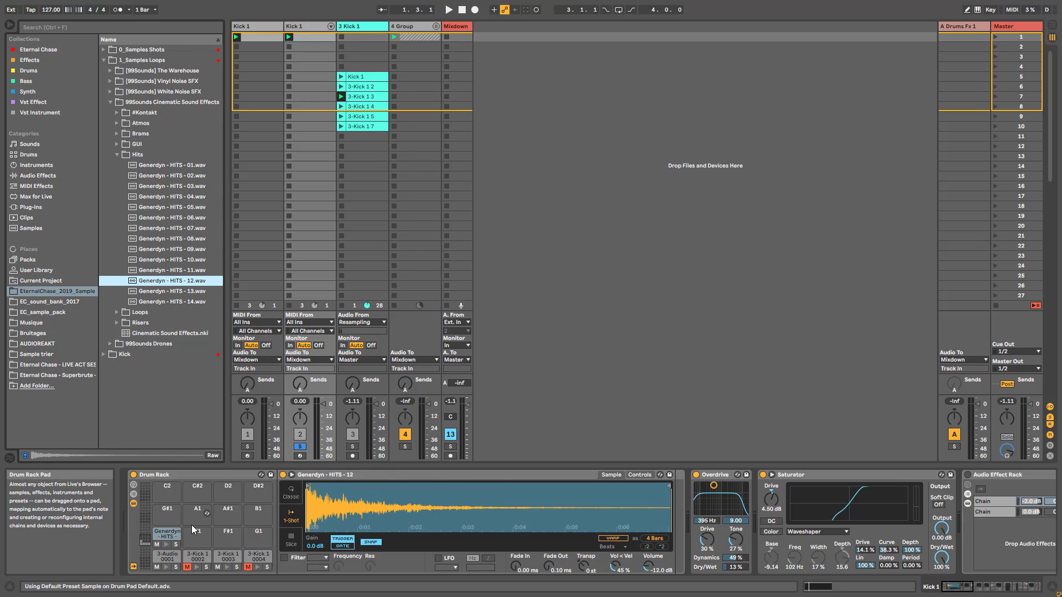
double_click(316, 34)
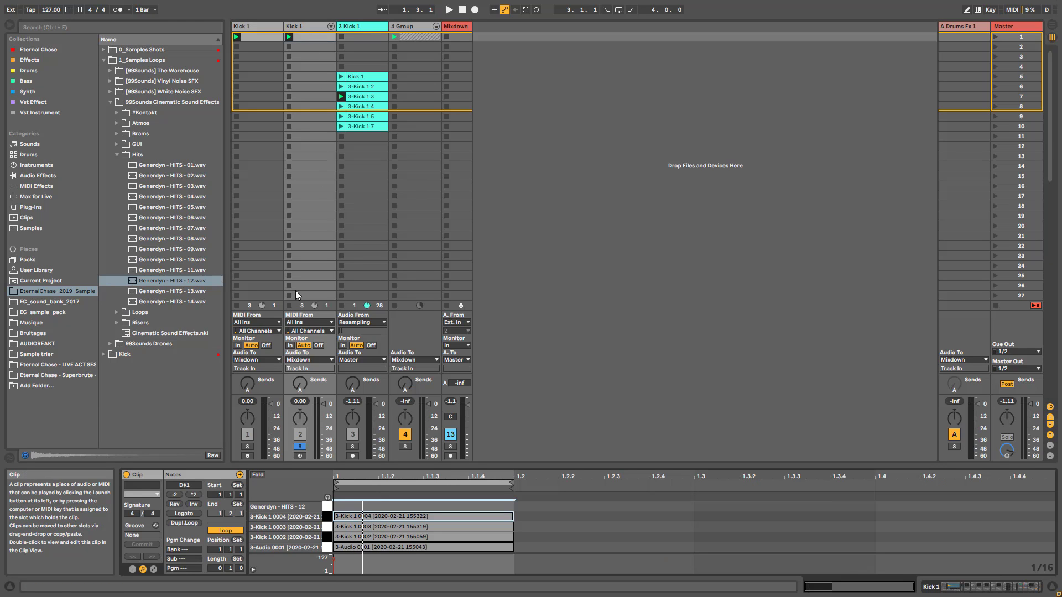
drag(355, 516, 356, 507)
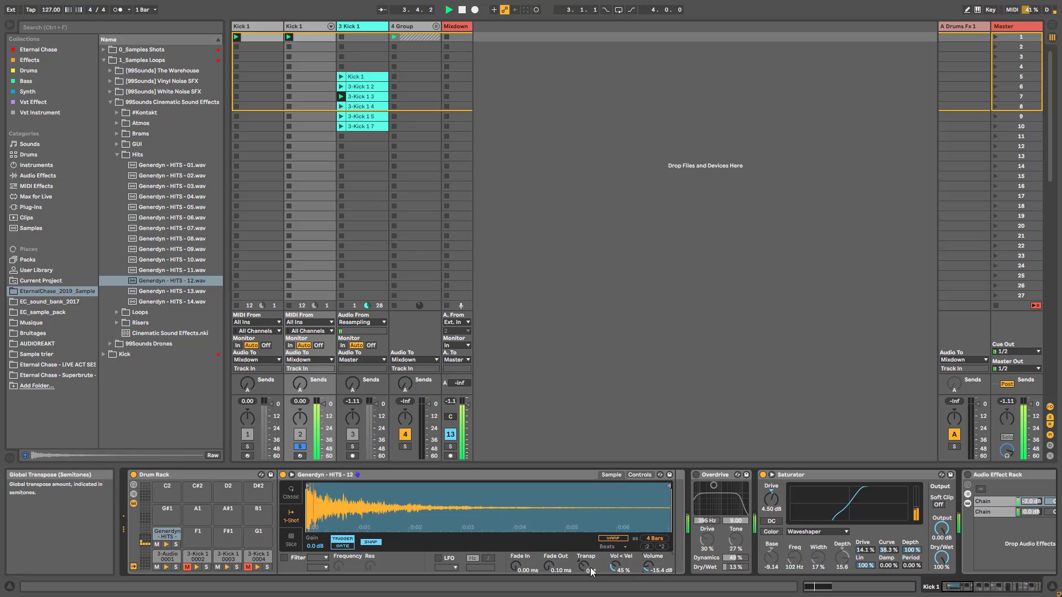
Transpose the hit sample on the E1 pad to -5 st and turn on the Overdrive.
drag(588, 568, 588, 571)
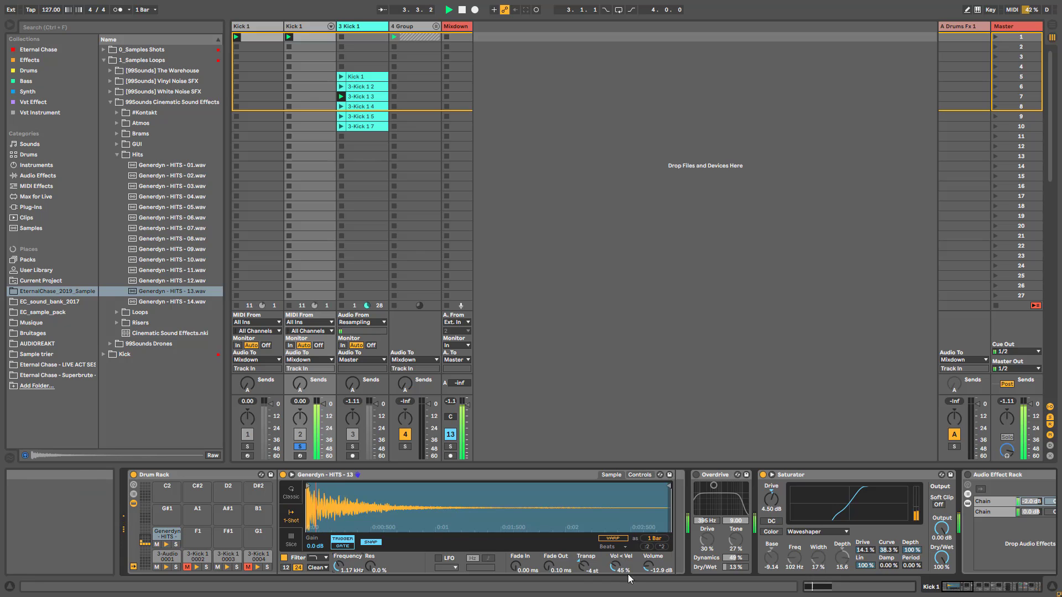
drag(584, 567, 583, 573)
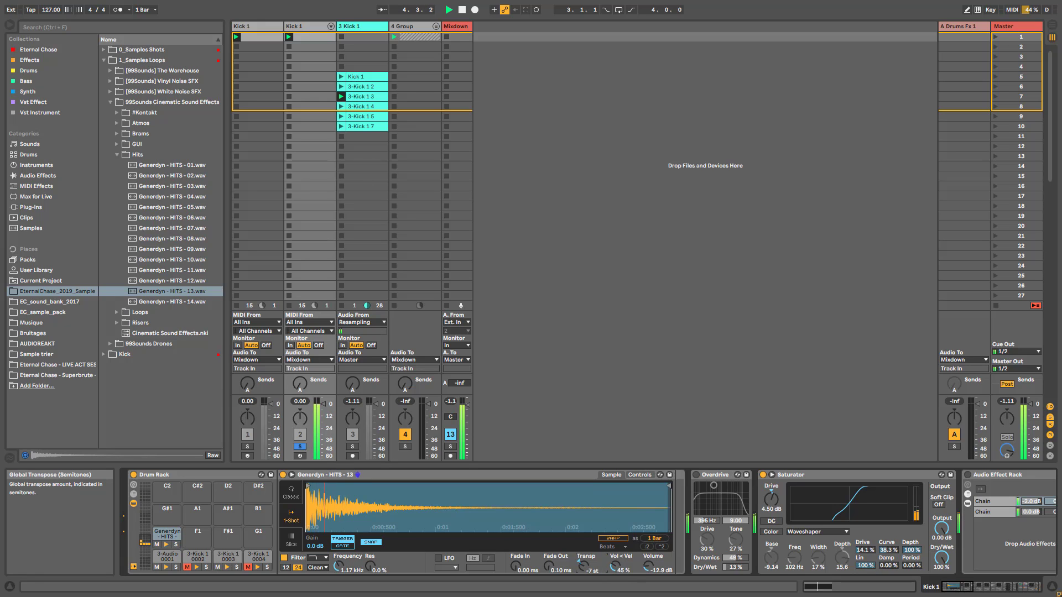
click(695, 475)
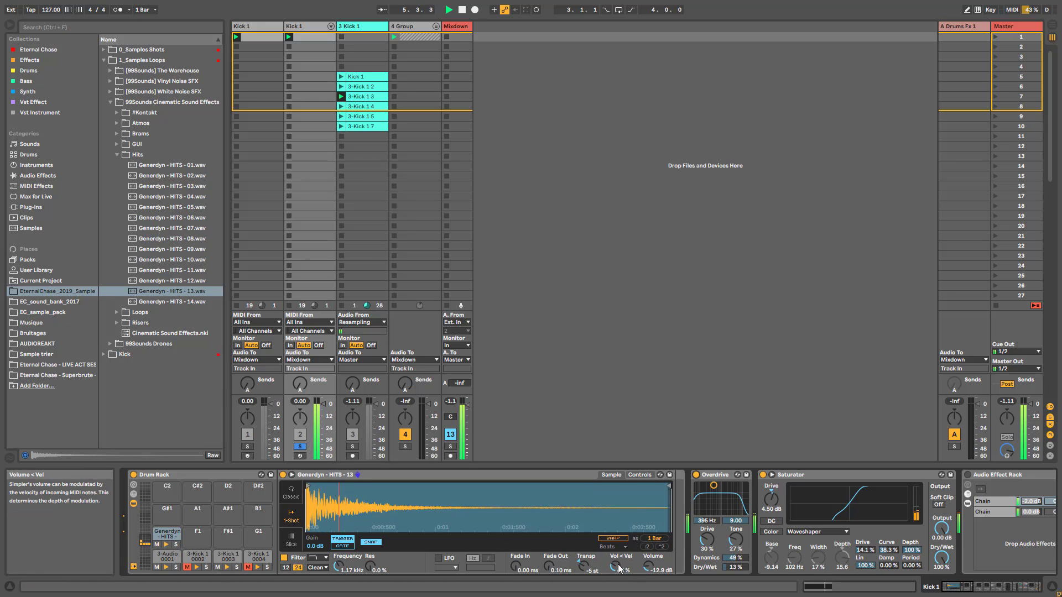
Preview the Generdyn HITS samples from 10 down to 06 in the sample library.
click(192, 261)
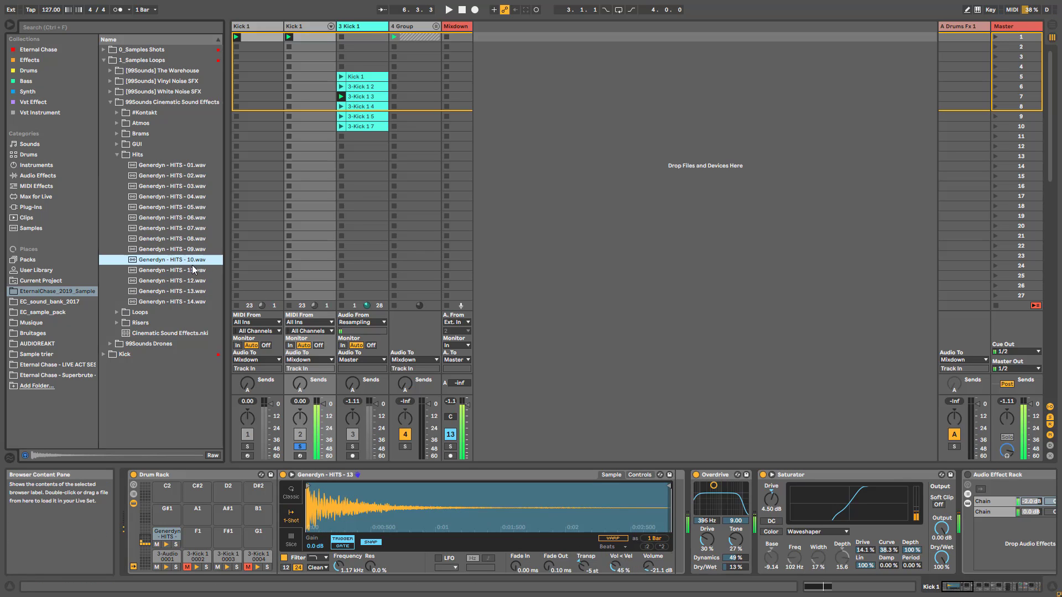
click(189, 249)
click(188, 238)
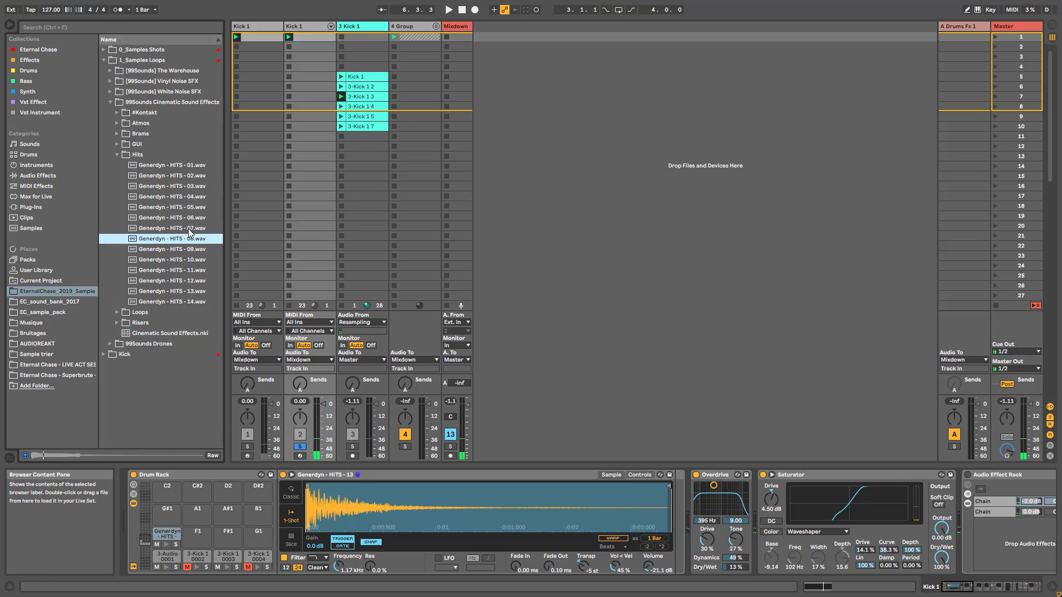
click(188, 228)
click(188, 217)
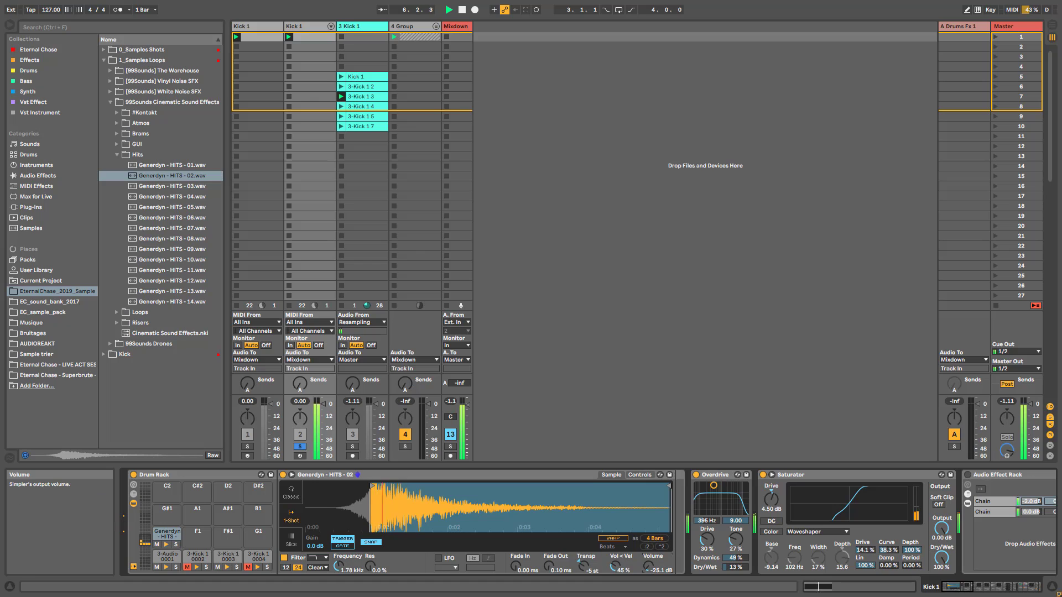
Transpose the HITS - 02 sample on the E1 pad to +4 st and set its volume to -26.3 dB.
drag(648, 566, 585, 532)
drag(648, 566, 649, 568)
key(space)
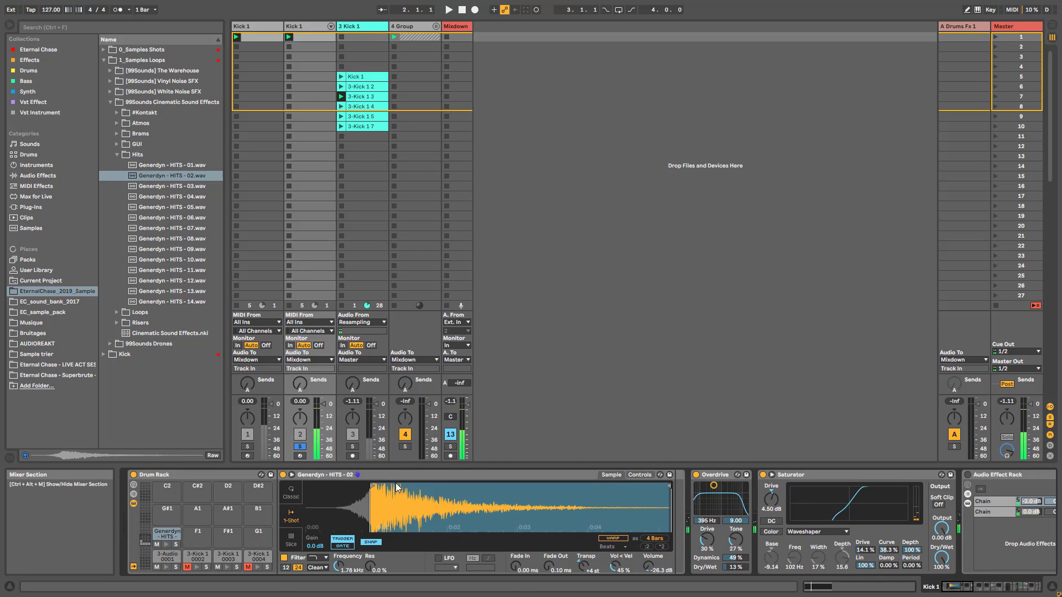
Preview the WoodenDoorSlam samples and replace the E1 pad's sample with WoodenDoorSlam3.wav.
click(190, 175)
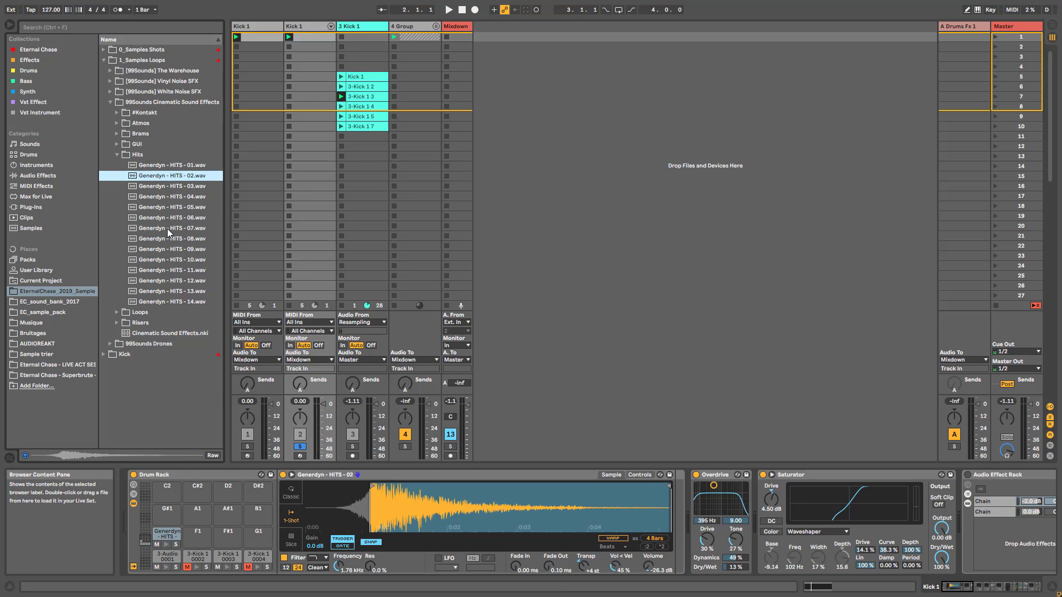
click(180, 275)
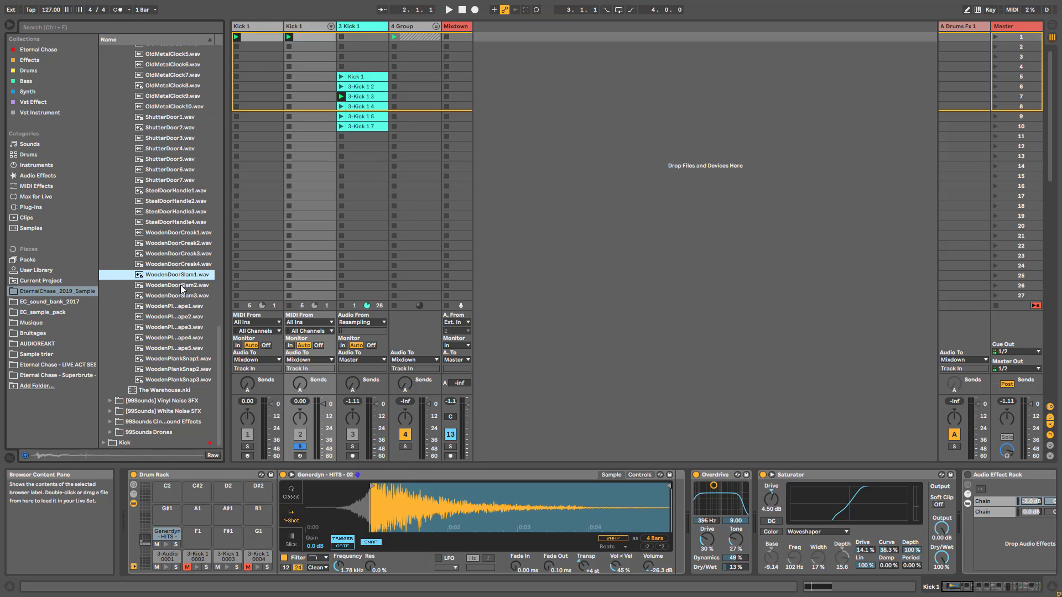
click(182, 285)
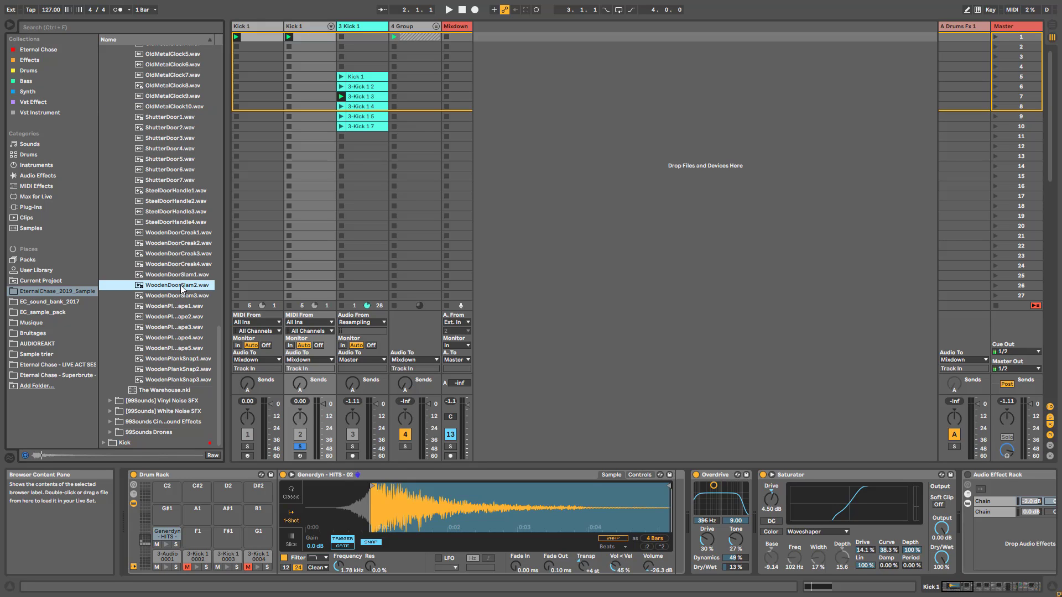
click(180, 297)
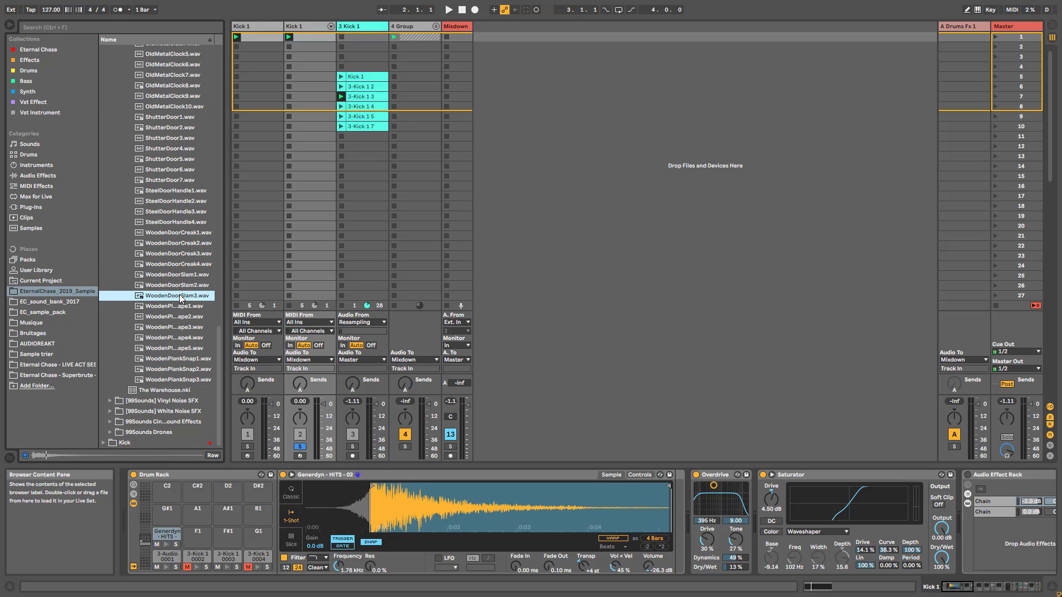
drag(179, 294, 400, 505)
drag(312, 486, 312, 536)
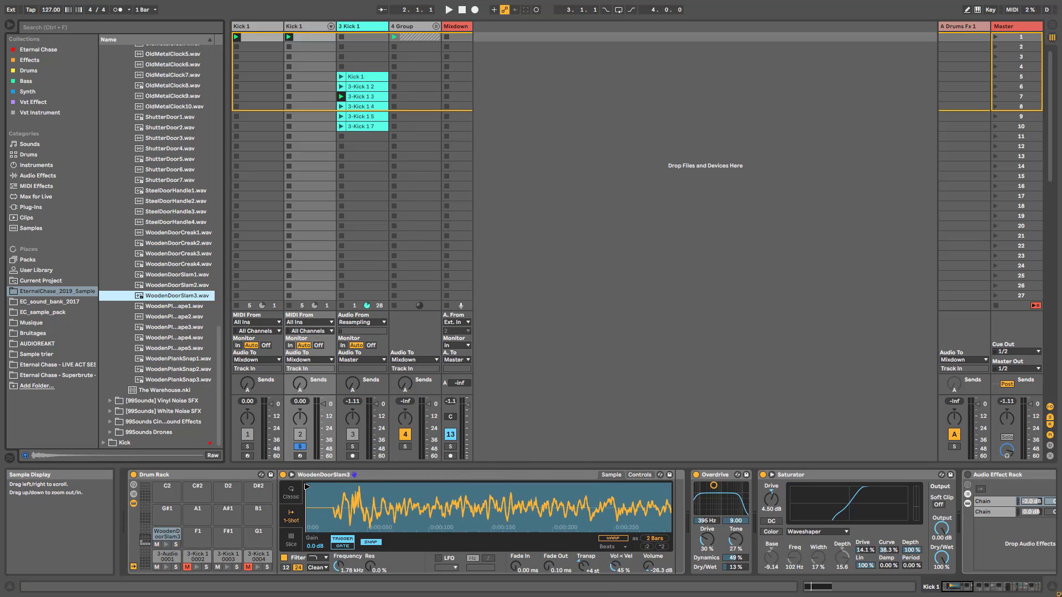
Trim the start of WoodenDoorSlam3 to its attack, transpose it to -11 st and set its volume to -19.4 dB.
mouse_move(308, 486)
mouse_down()
mouse_move(343, 487)
mouse_move(334, 488)
mouse_up()
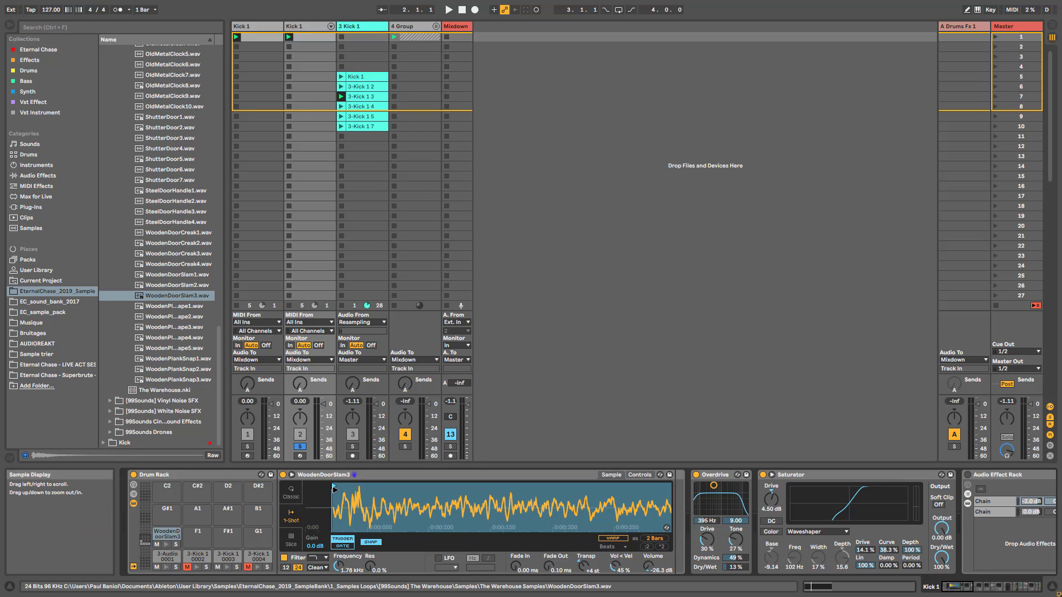
key(space)
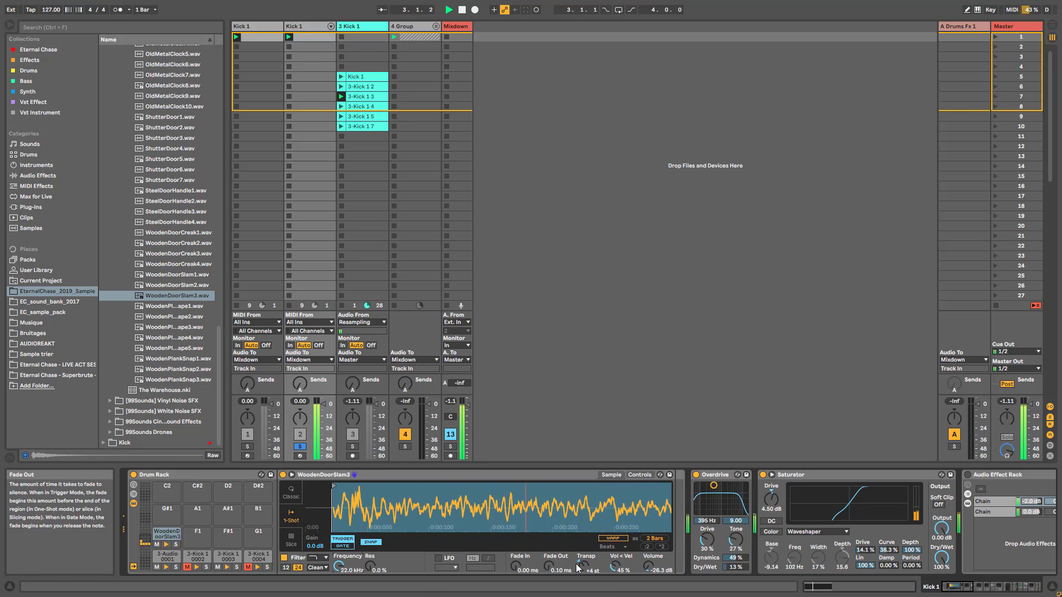
drag(583, 566, 583, 576)
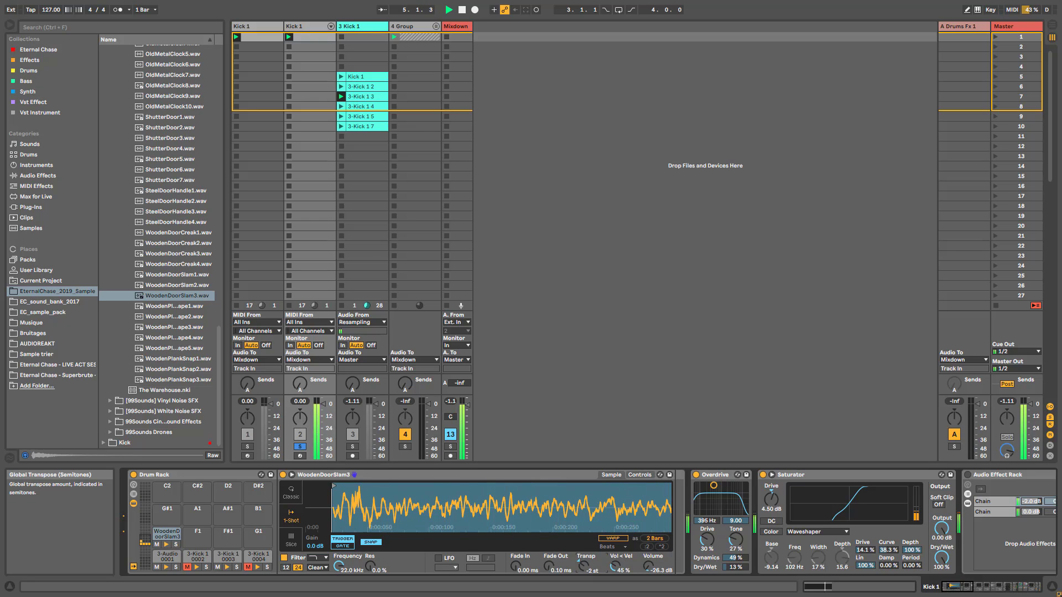
drag(584, 565, 583, 580)
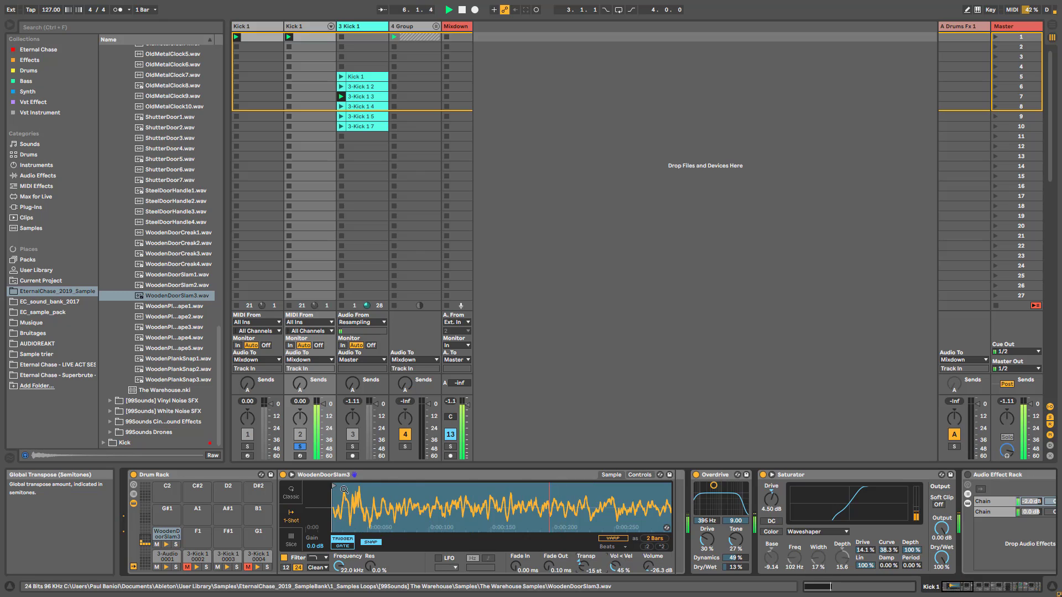
drag(650, 572, 650, 561)
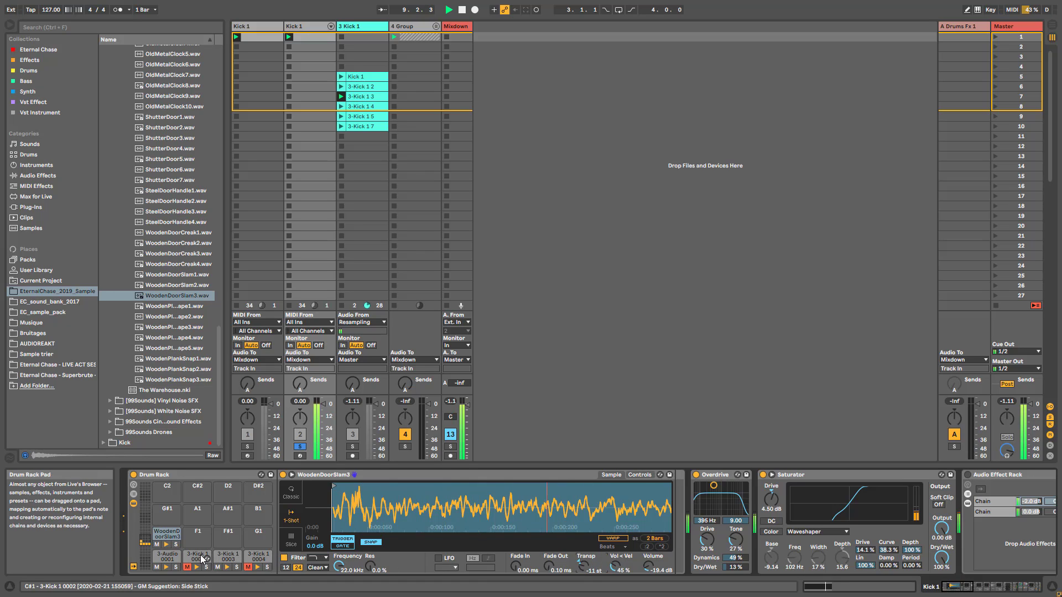
Compare the layered kick during playback by toggling the mutes of the C#1 and D#1 pads.
click(187, 567)
click(187, 568)
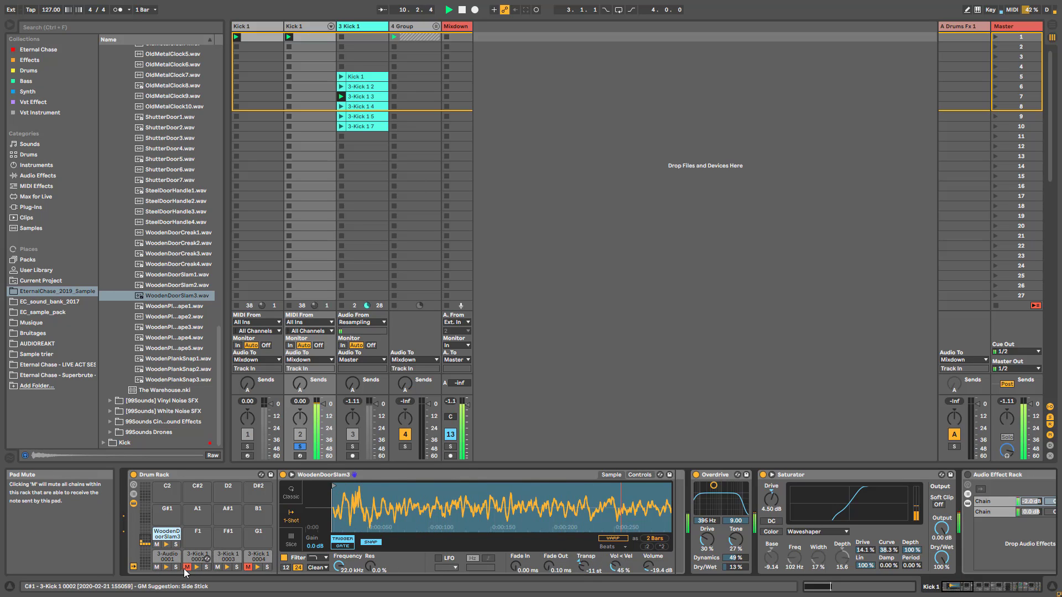
click(248, 568)
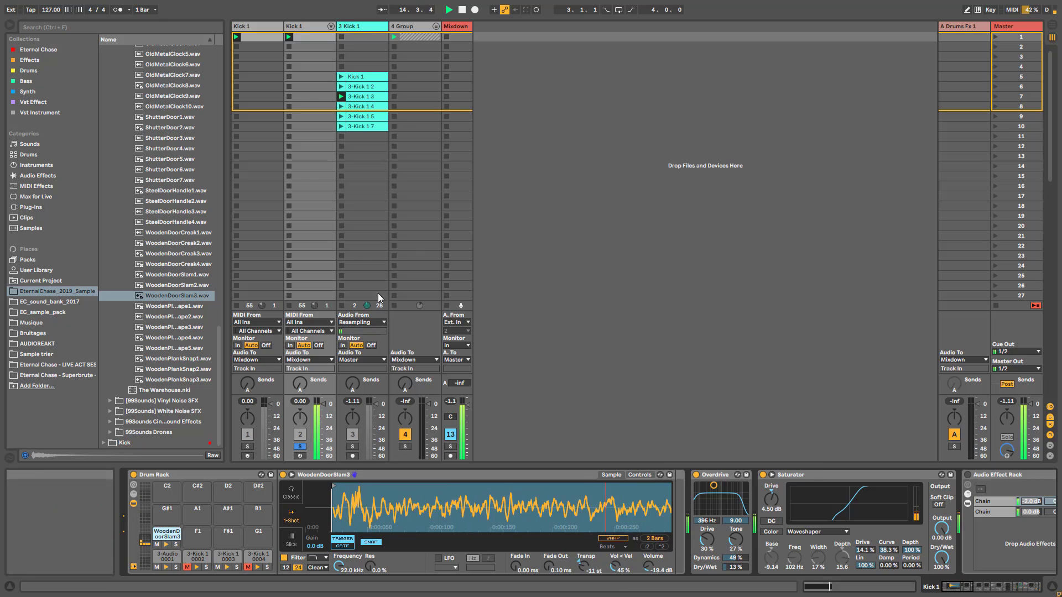
Try WoodenDoorSlam1.wav as the E1 pad's sample, transposed to -7 st.
click(175, 286)
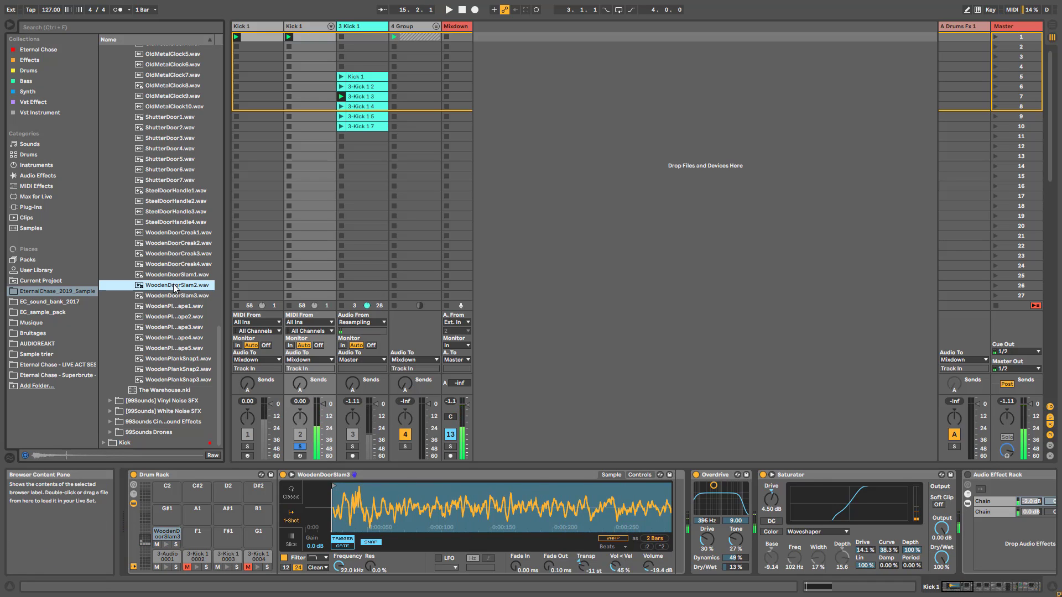
click(174, 276)
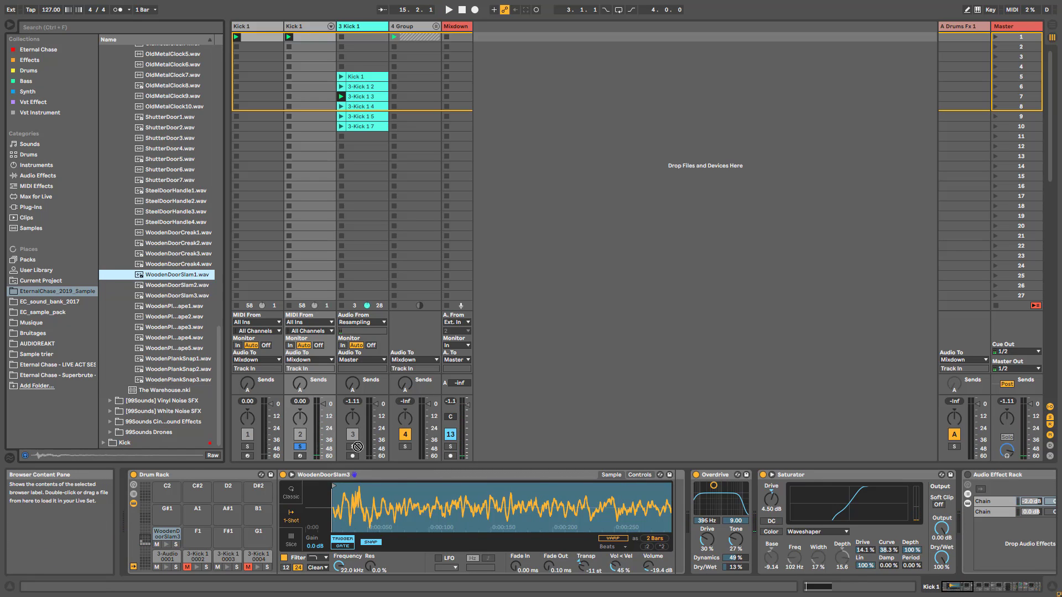
mouse_move(357, 447)
mouse_down()
mouse_move(365, 492)
mouse_move(320, 487)
mouse_up()
key(space)
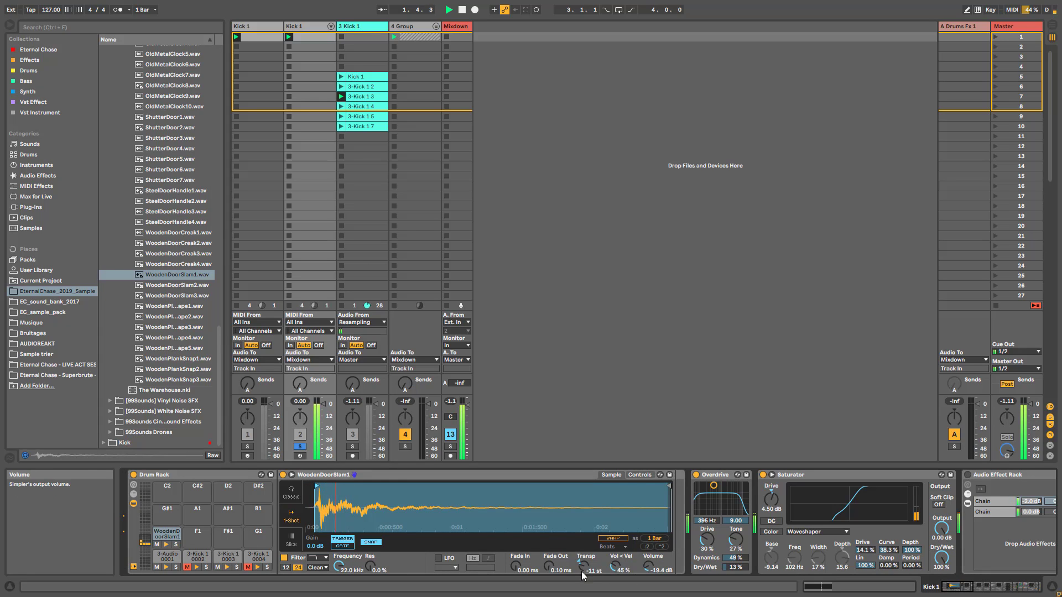
drag(584, 566, 584, 558)
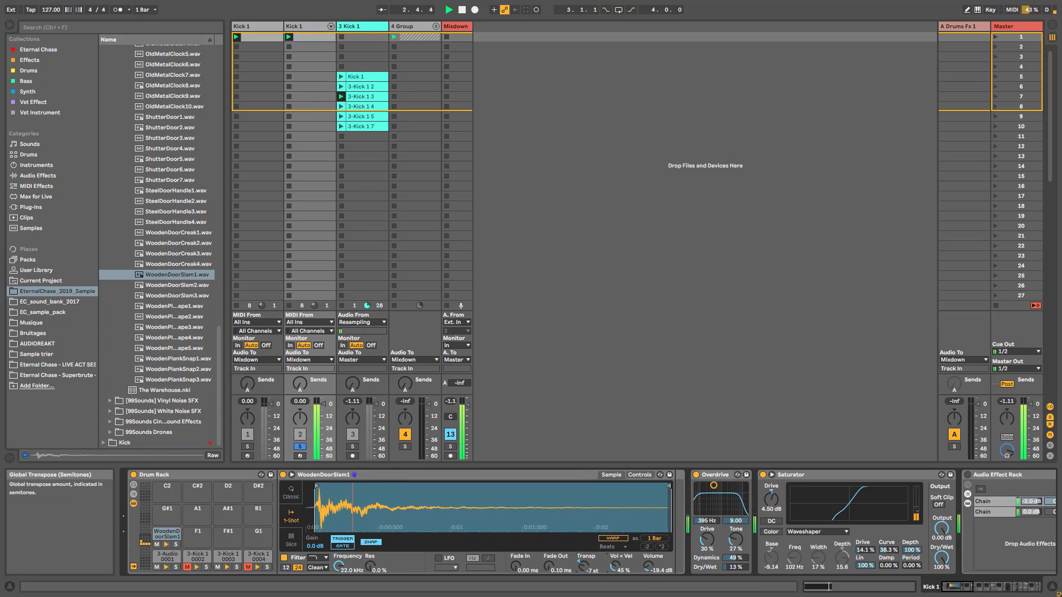
Replace the E1 pad's sample with WoodenDoorSlam2.wav, adjust its start point and transpose it to -6 st.
click(166, 285)
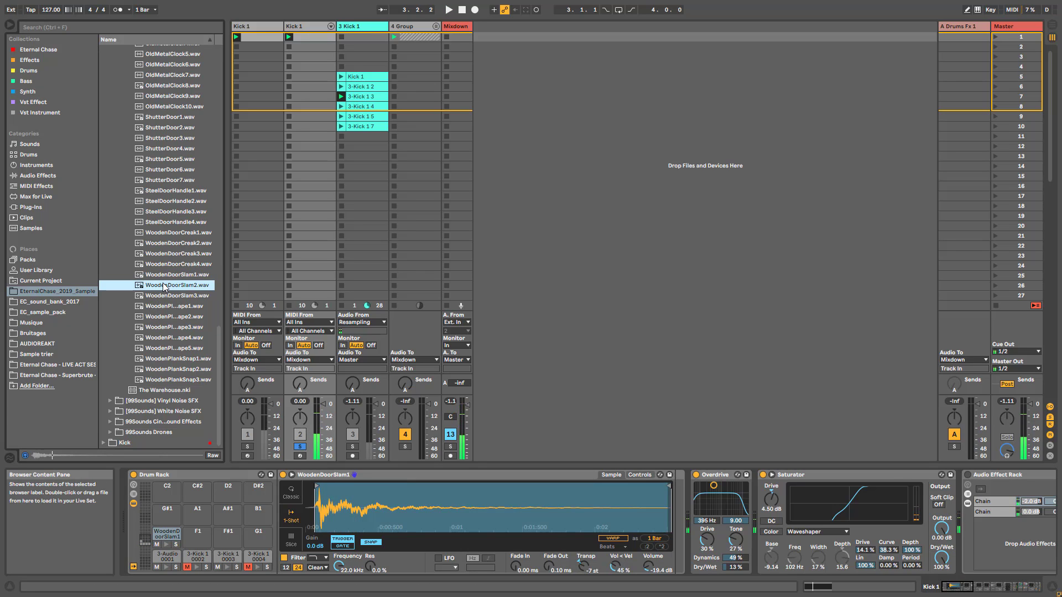
drag(380, 505, 378, 505)
key(space)
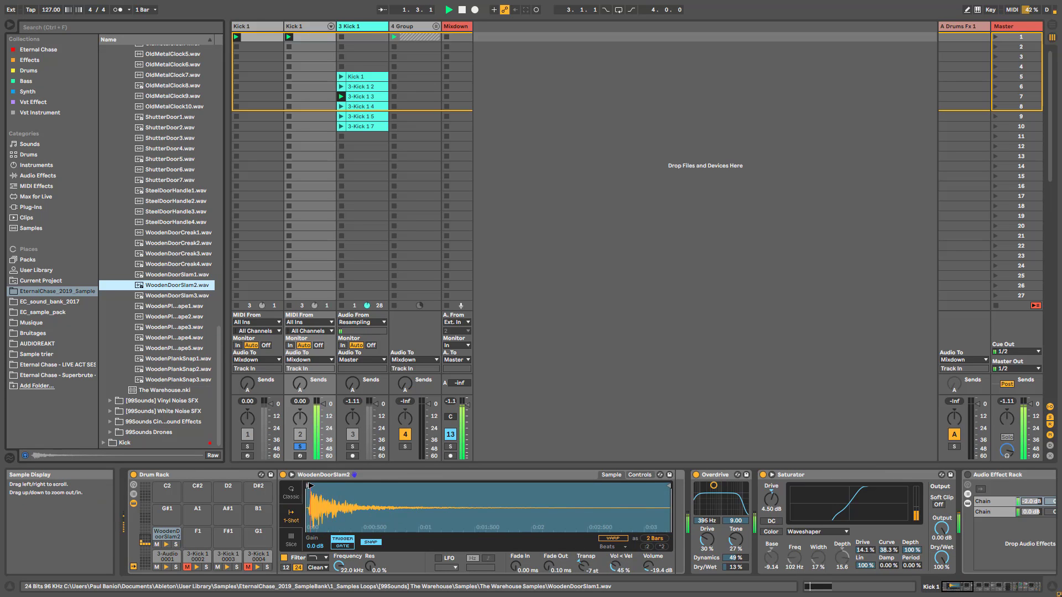
click(312, 485)
drag(582, 567, 582, 559)
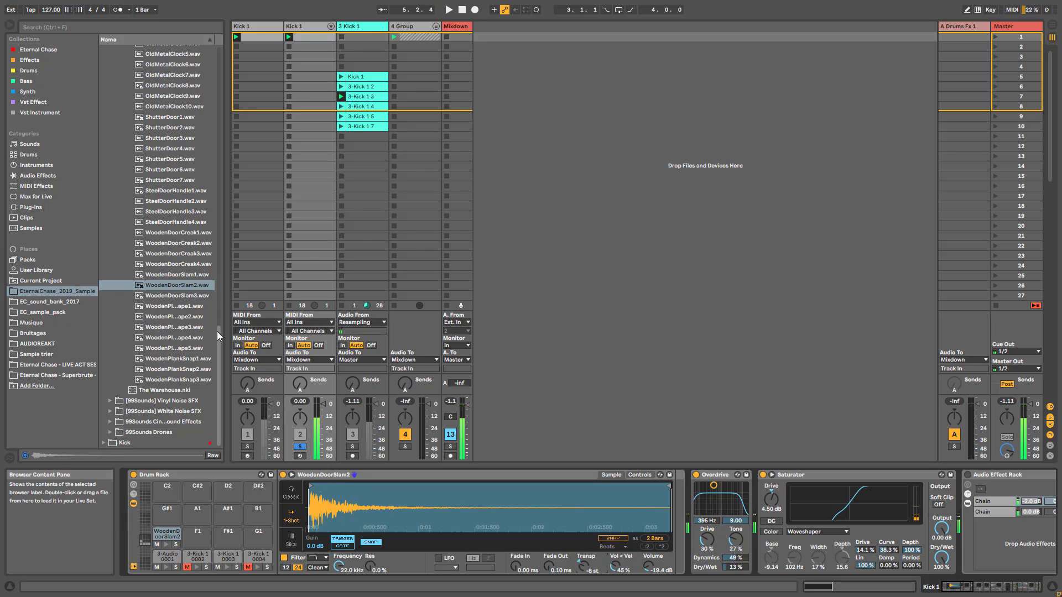
Collapse The Warehouse Samples folder and its parent Samples folder in the sample library.
drag(218, 330, 187, 68)
click(125, 103)
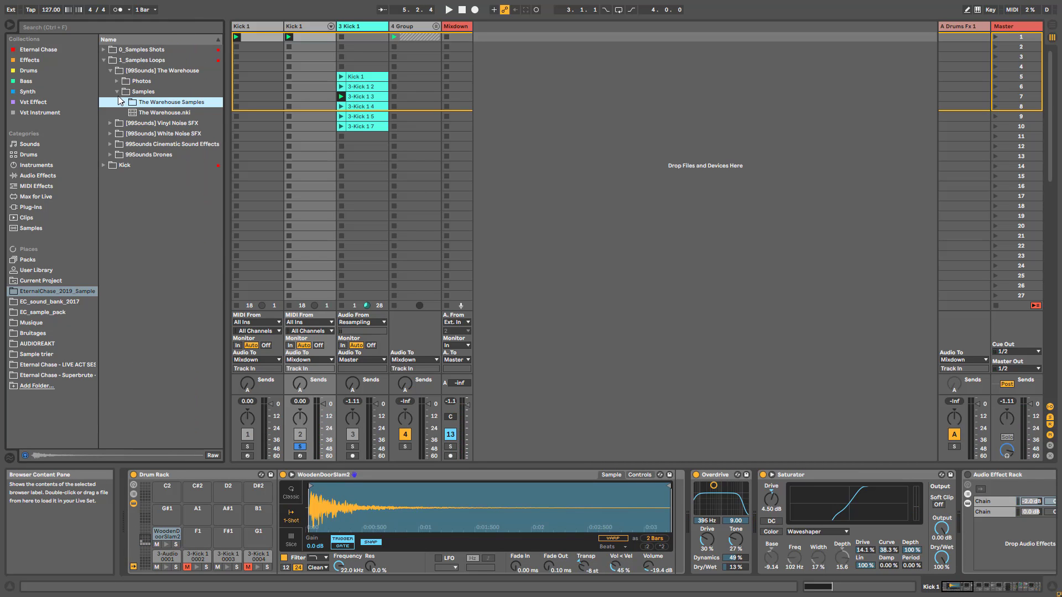
key(Left)
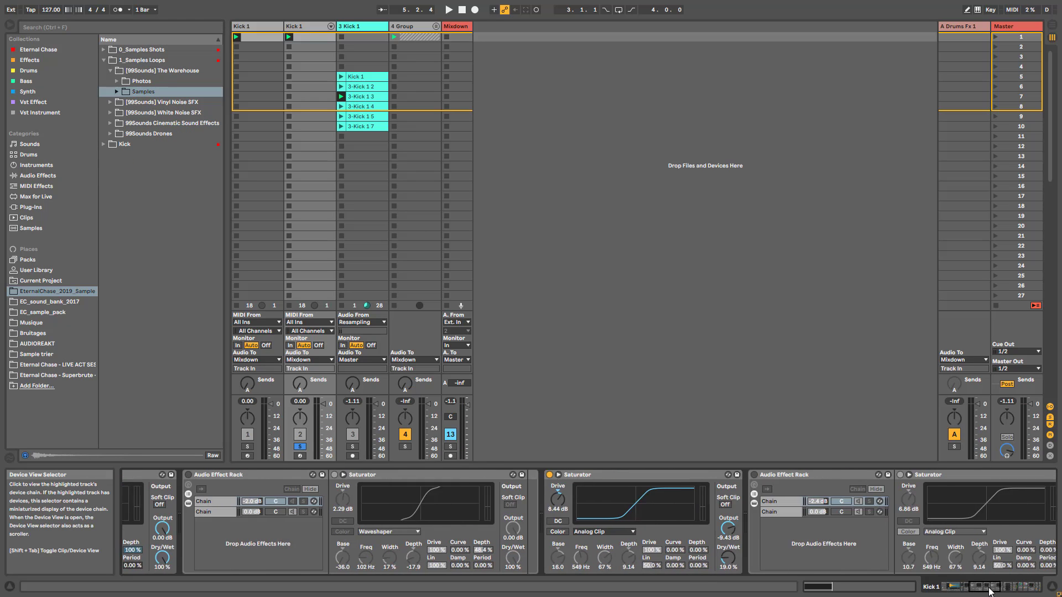
Unfold the 4 Group and audition the Kick 6 track in solo with its KickDesigner rack devices hidden.
click(436, 26)
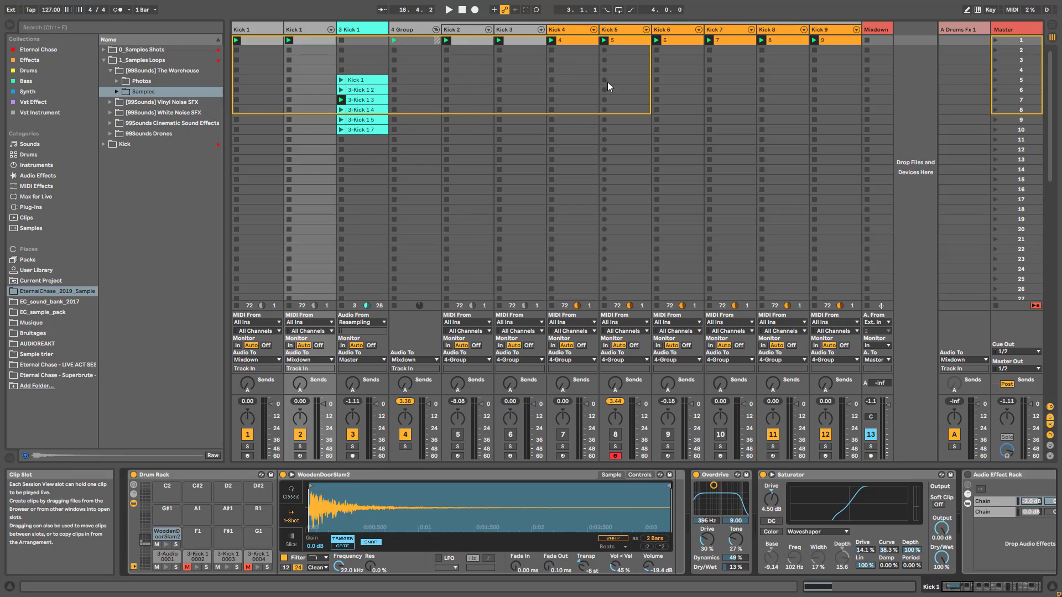
click(665, 29)
click(668, 446)
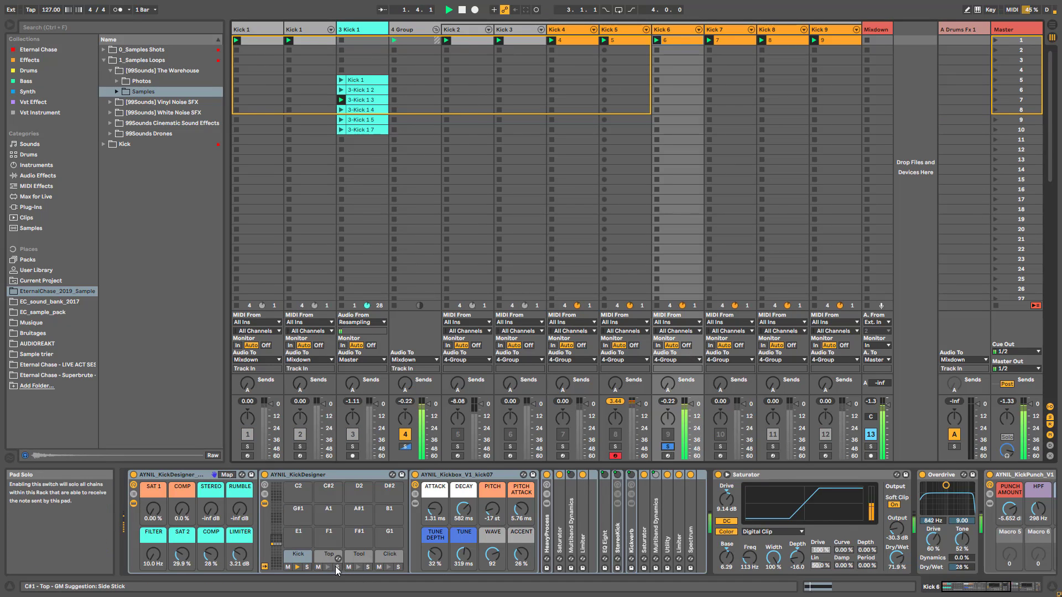
click(135, 504)
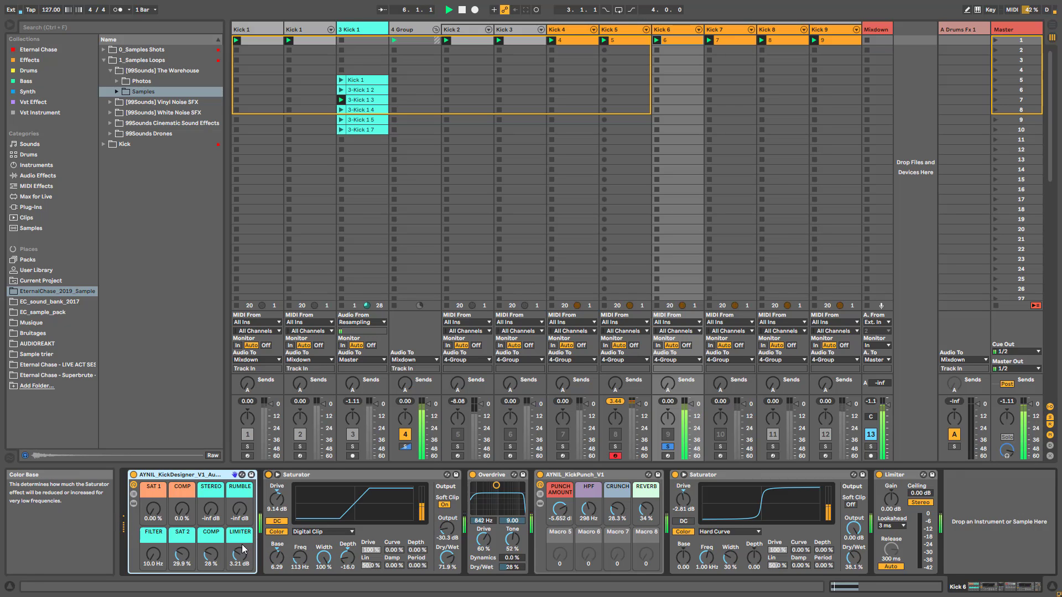
click(473, 474)
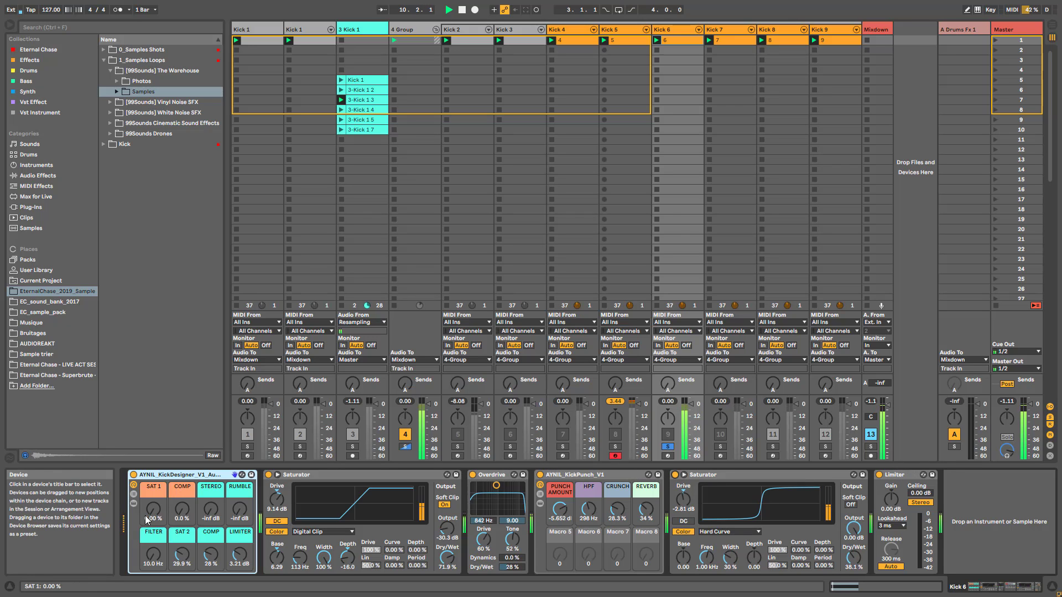
Set the Kick pad's pitch to -15 st and tune to 166 ms in Kick 6's KickDesigner rack.
click(134, 504)
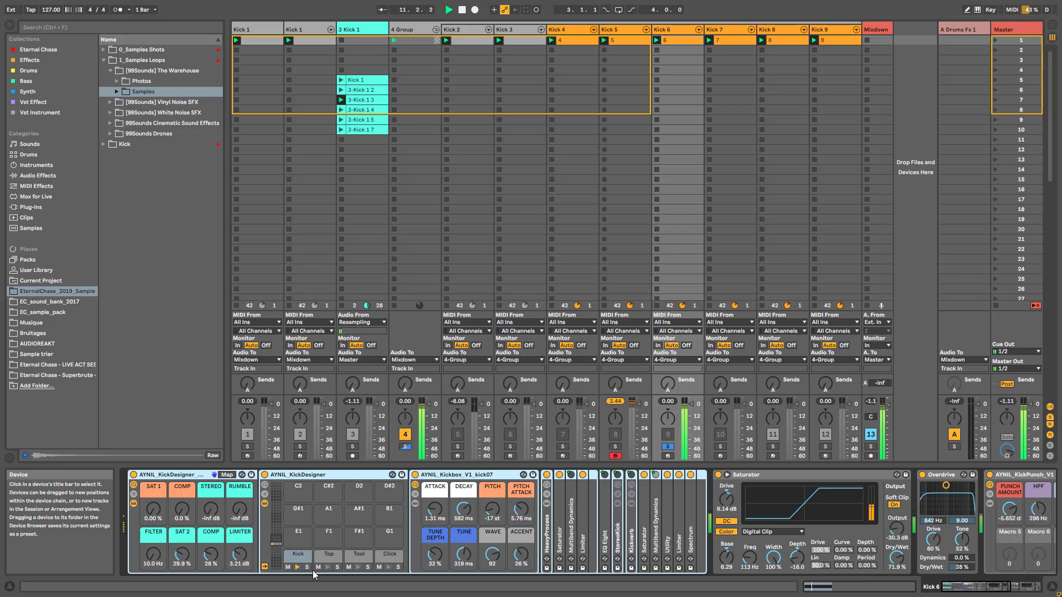
click(298, 556)
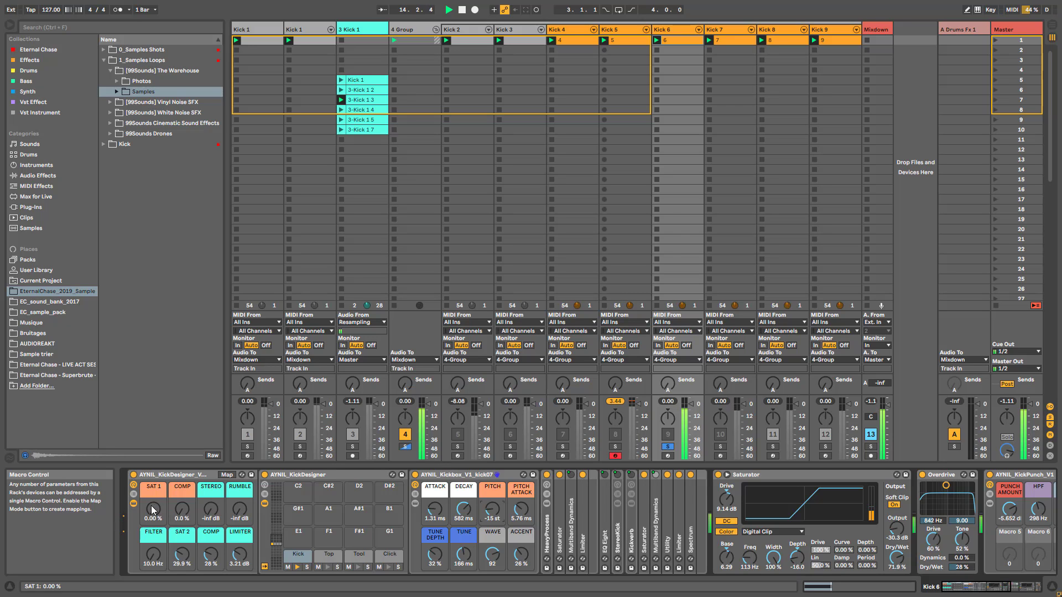
click(137, 505)
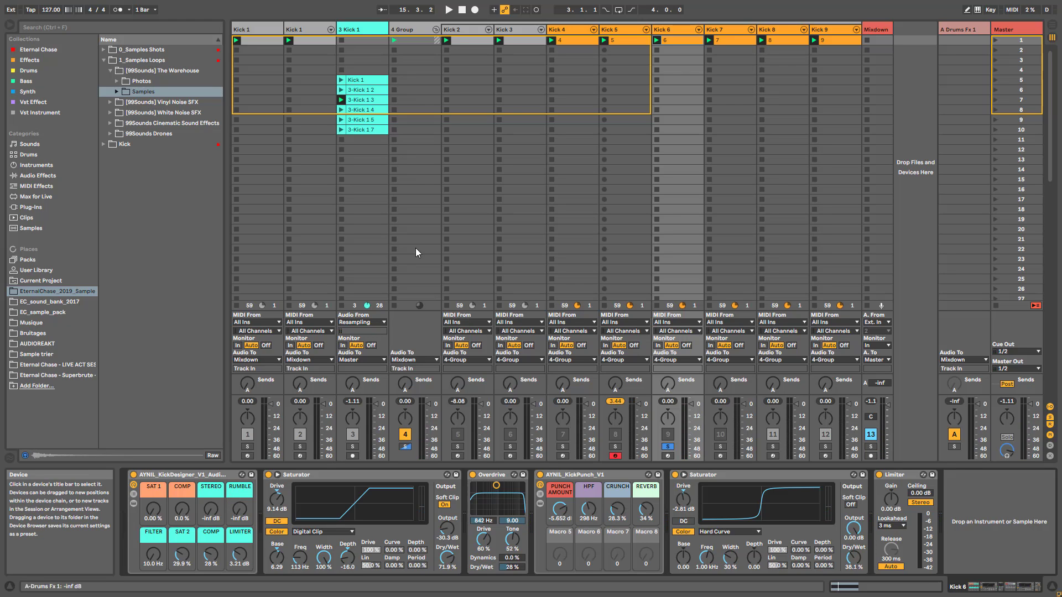
Audition the Kick 7 track in solo.
key(space)
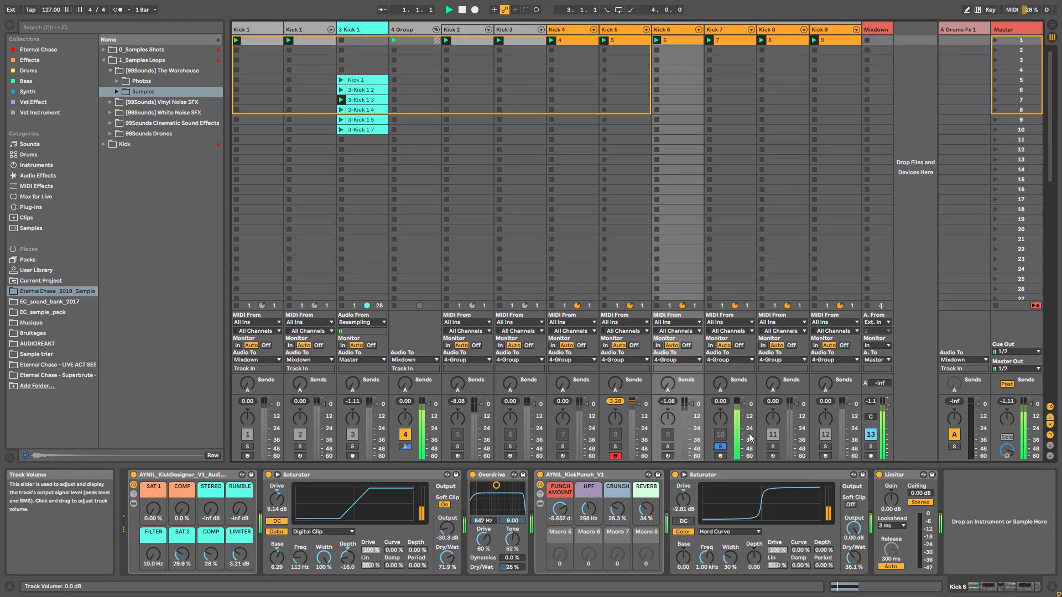
click(721, 447)
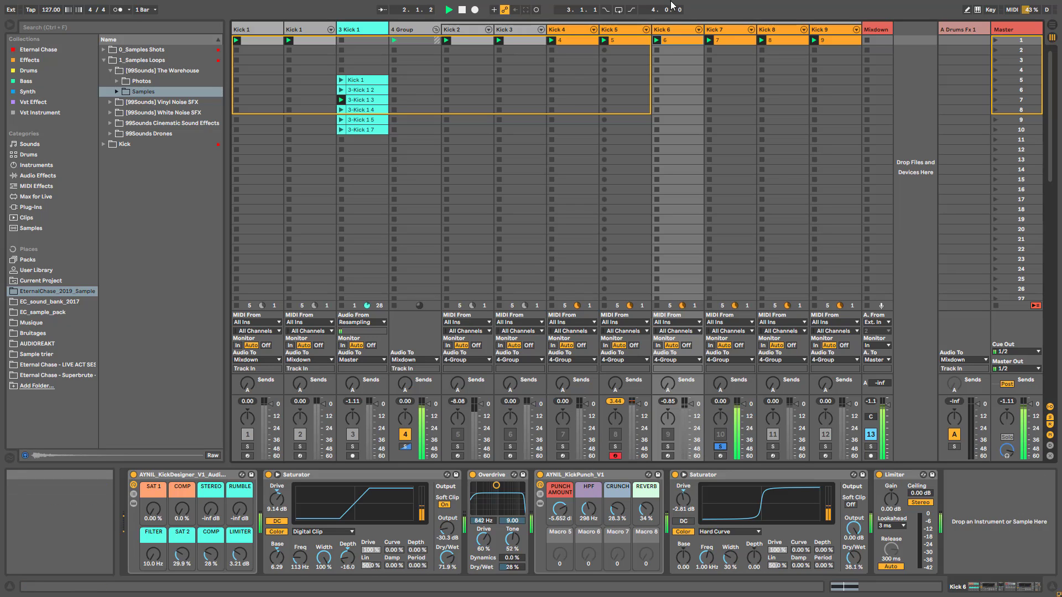
key(space)
Solo the Kick 5 track and start playback.
click(626, 430)
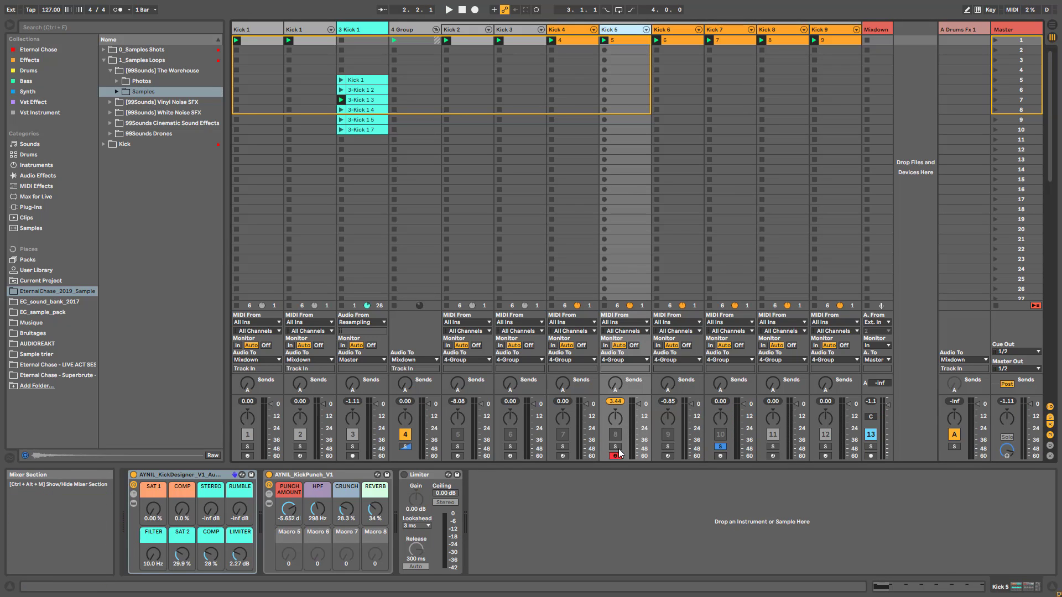
click(616, 447)
key(space)
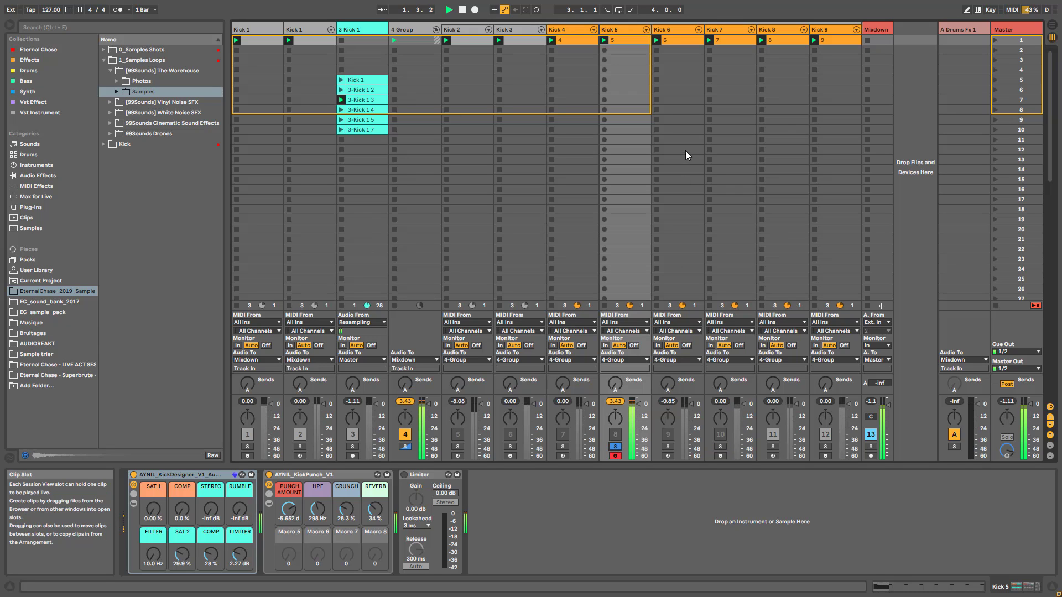
Show the devices inside Kick 5's KickDesigner rack and unmute its Click pad.
click(134, 503)
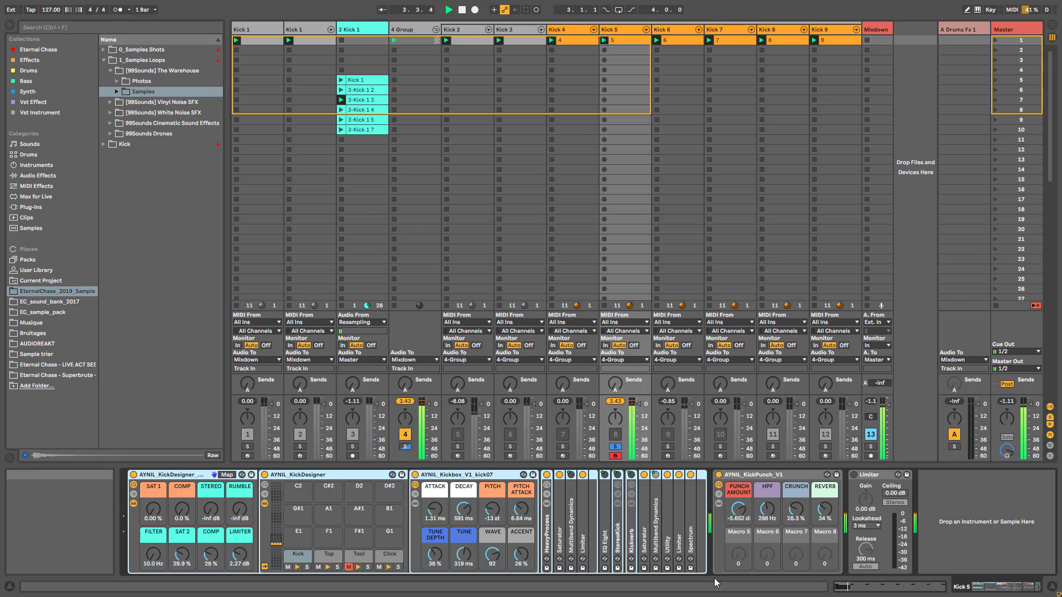
click(320, 568)
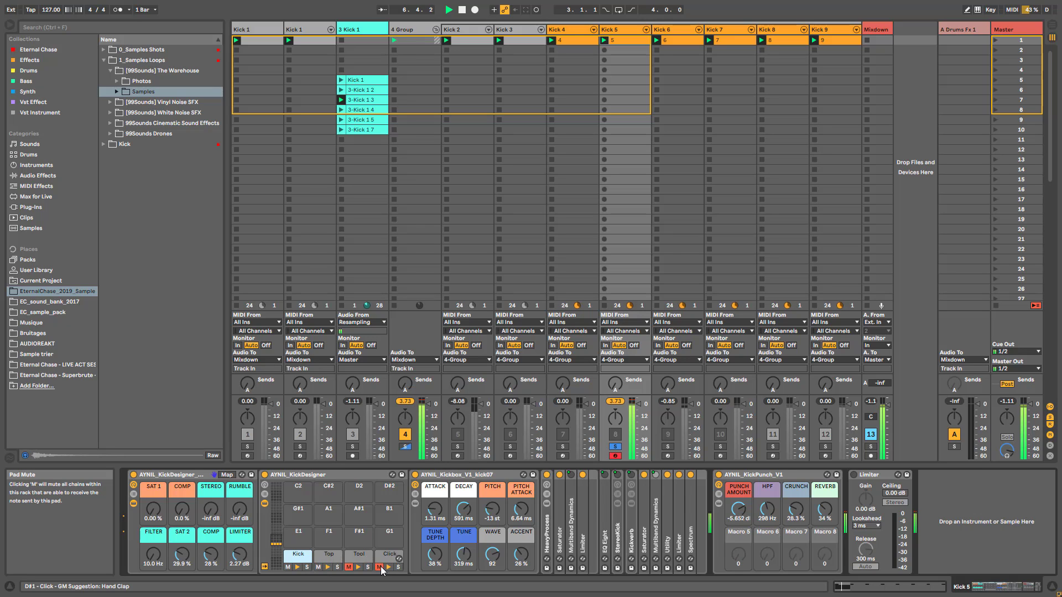
click(380, 567)
click(379, 566)
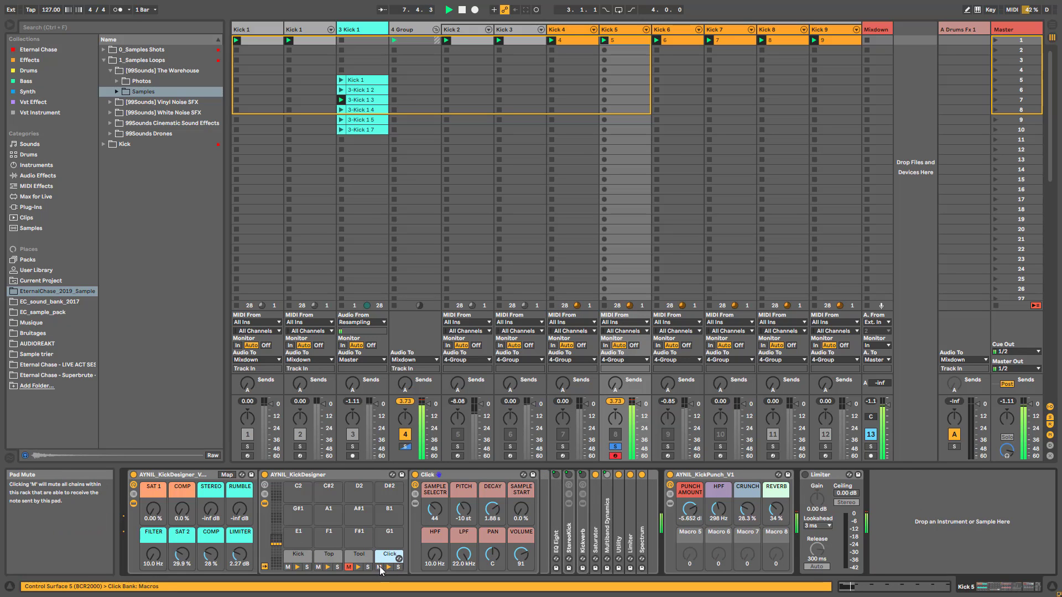
Try sample selector 42 and another pitch on the Click pad, and undo these changes along with the unmute.
drag(430, 519, 430, 513)
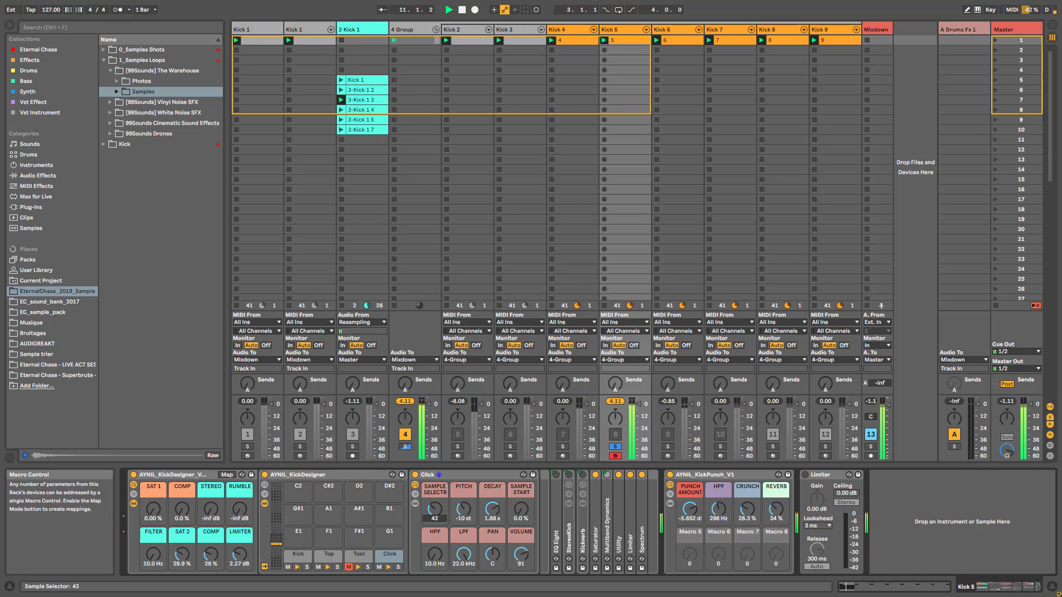
drag(463, 509, 464, 501)
key(ctrl+z)
key(ctrl+z)
key(ctrl+z)
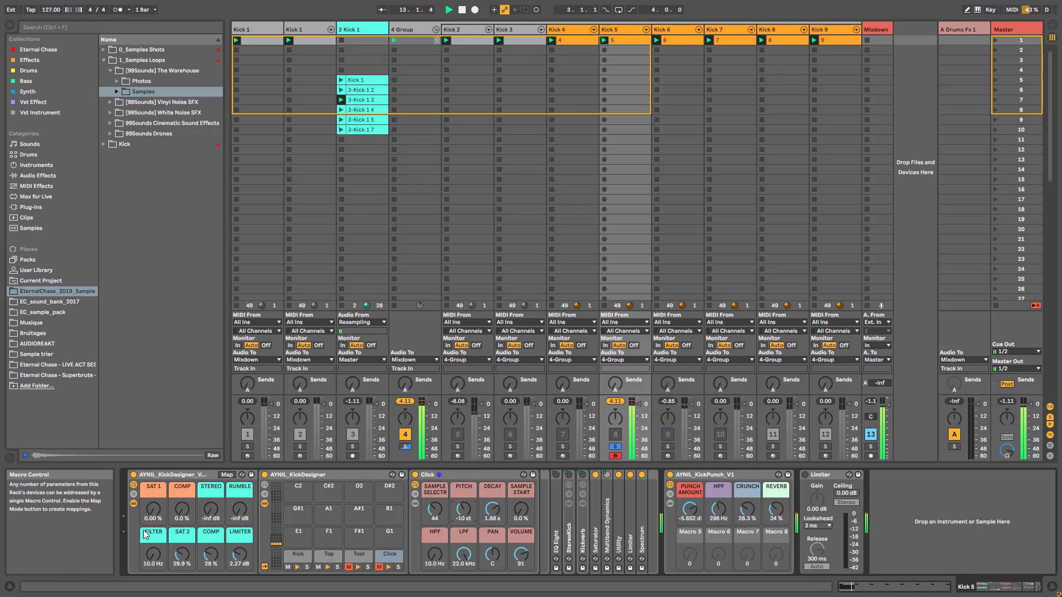
Hide the KickDesigner rack's devices on Kick 5 and turn off its KickPunch rack during playback.
key(space)
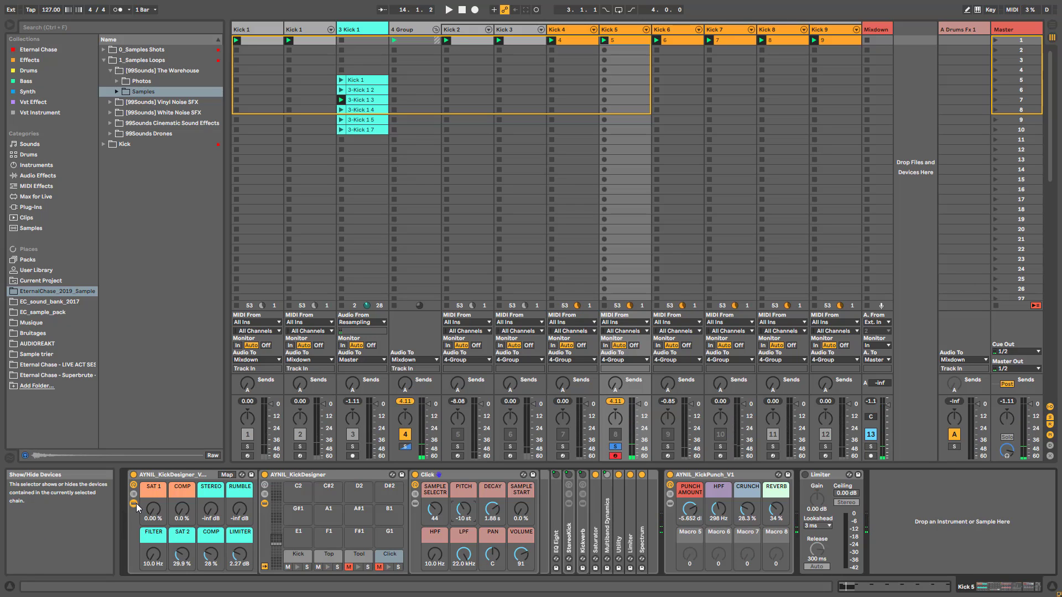
click(134, 504)
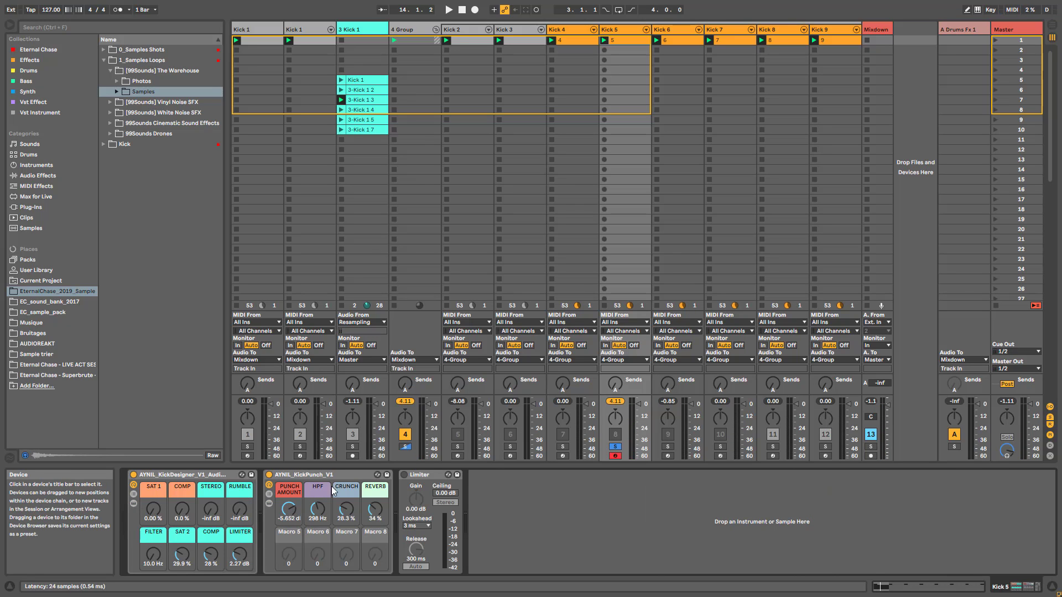
key(space)
click(270, 476)
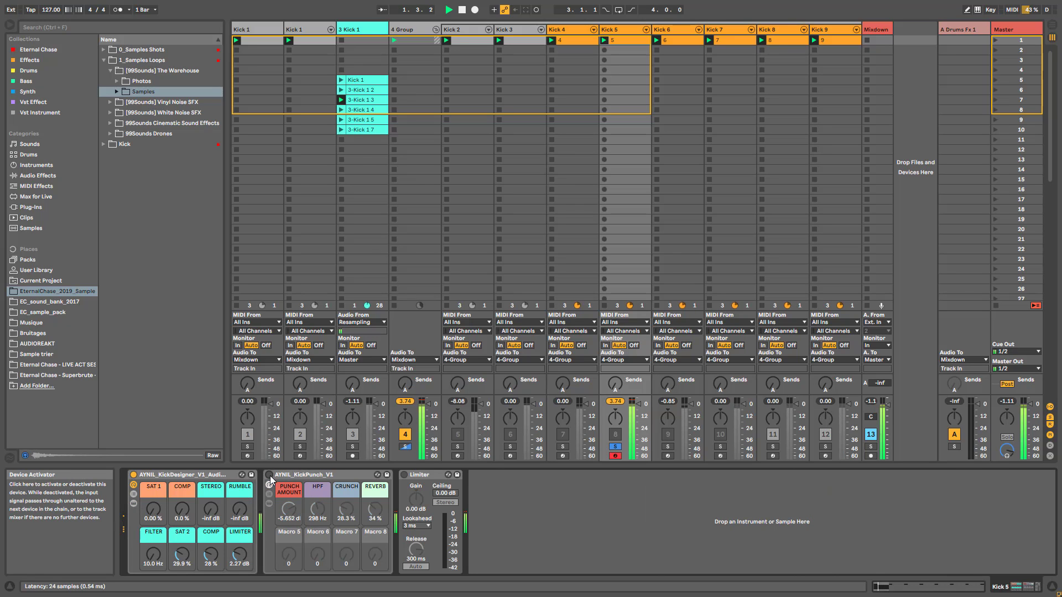
Turn Kick 5's KickPunch rack back on, then solo Kick 9 and hide the devices inside its KickDesigner rack.
click(270, 476)
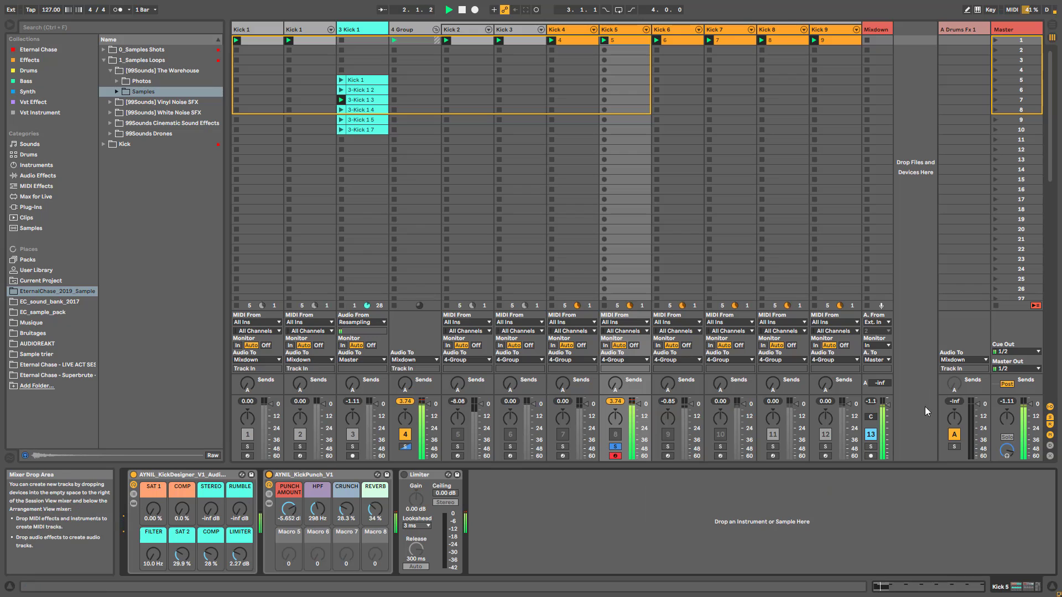
click(826, 447)
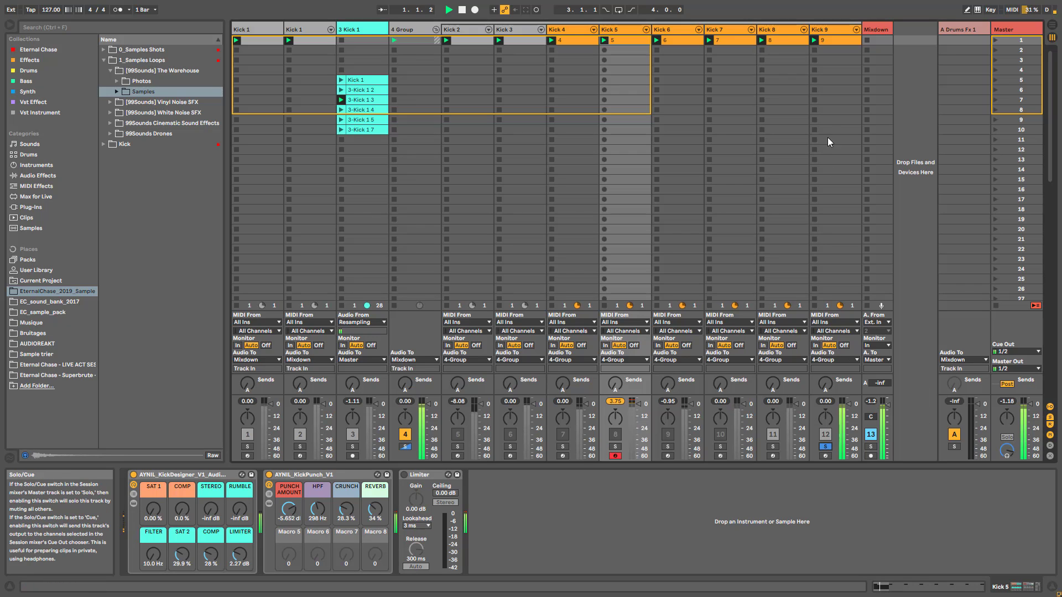
click(825, 32)
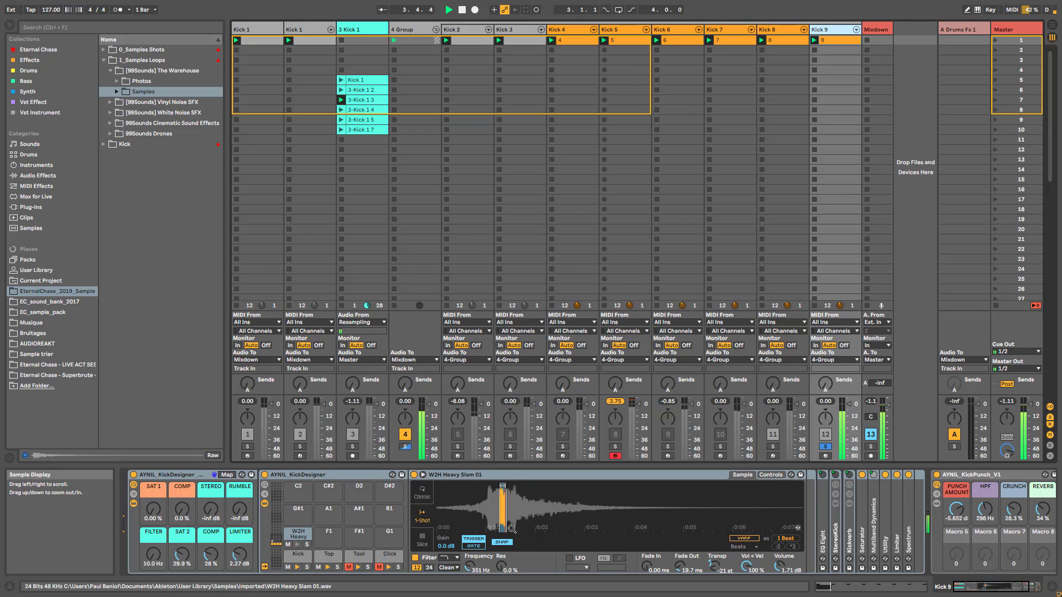
click(133, 504)
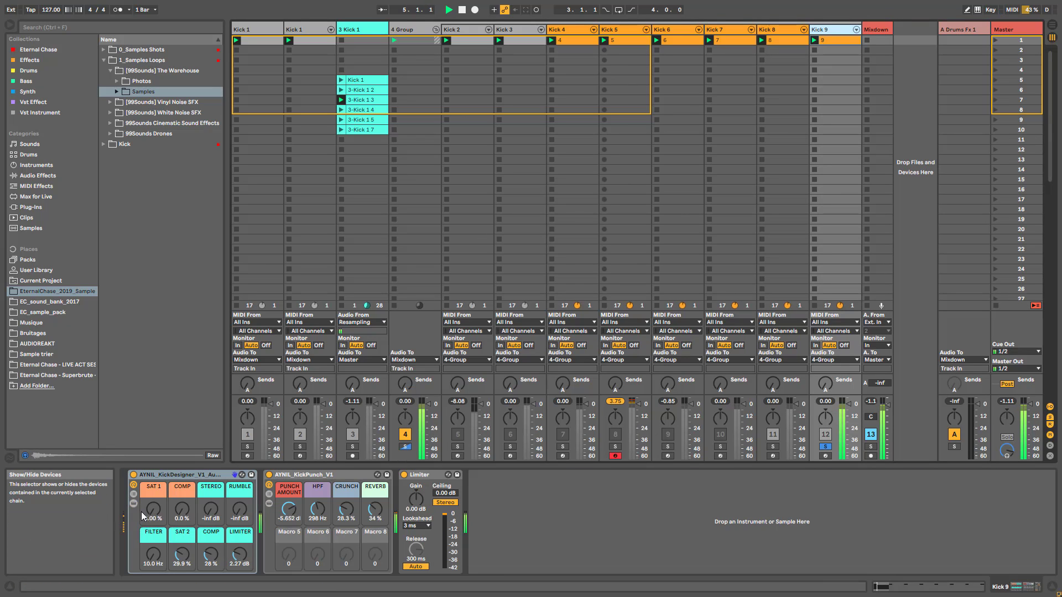
Audition the Kick 8, Kick 7 and Kick 6 tracks by soloing each one in turn.
click(773, 446)
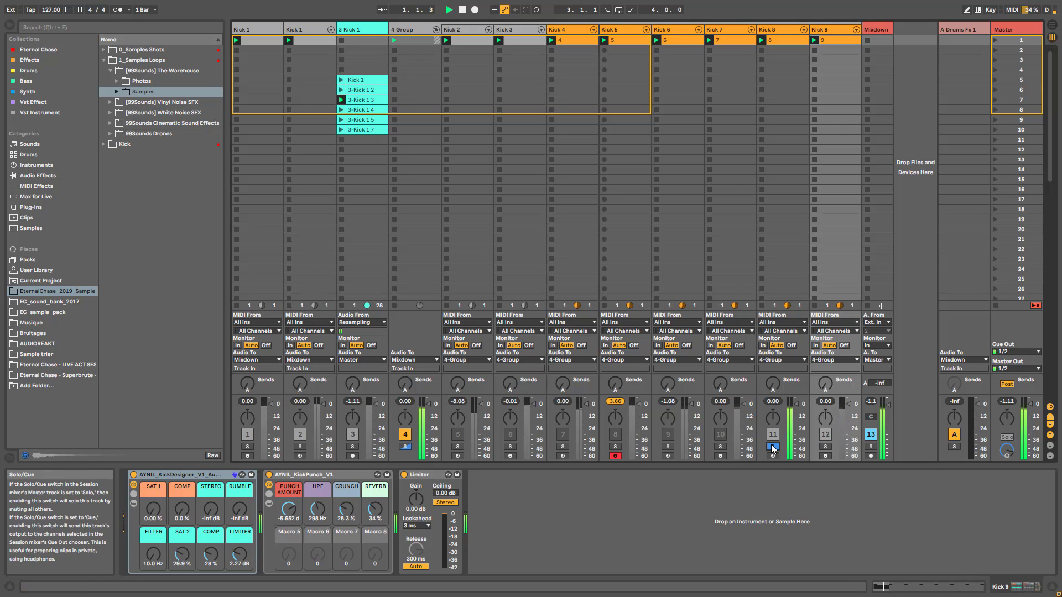
click(720, 447)
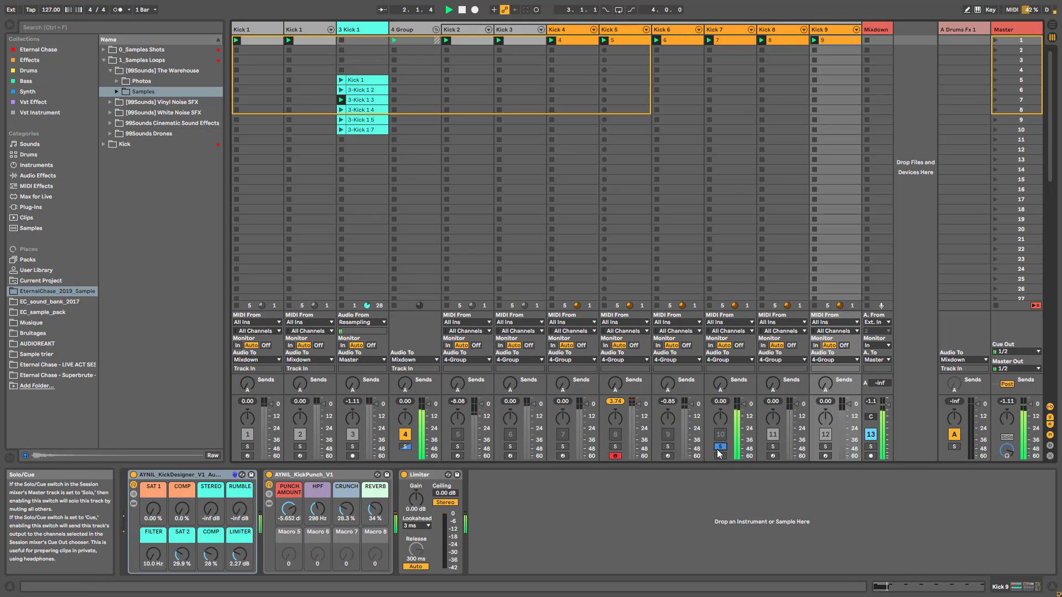
click(664, 446)
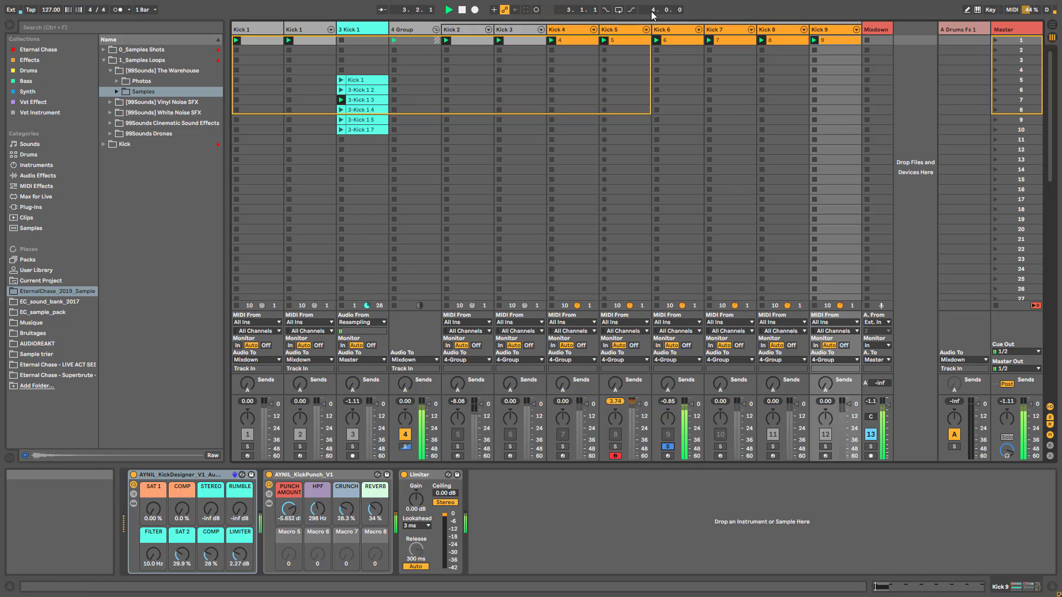
Compare Kick 6's device chain with Kick 5's and look inside Kick 6's KickDesigner rack during playback.
click(659, 32)
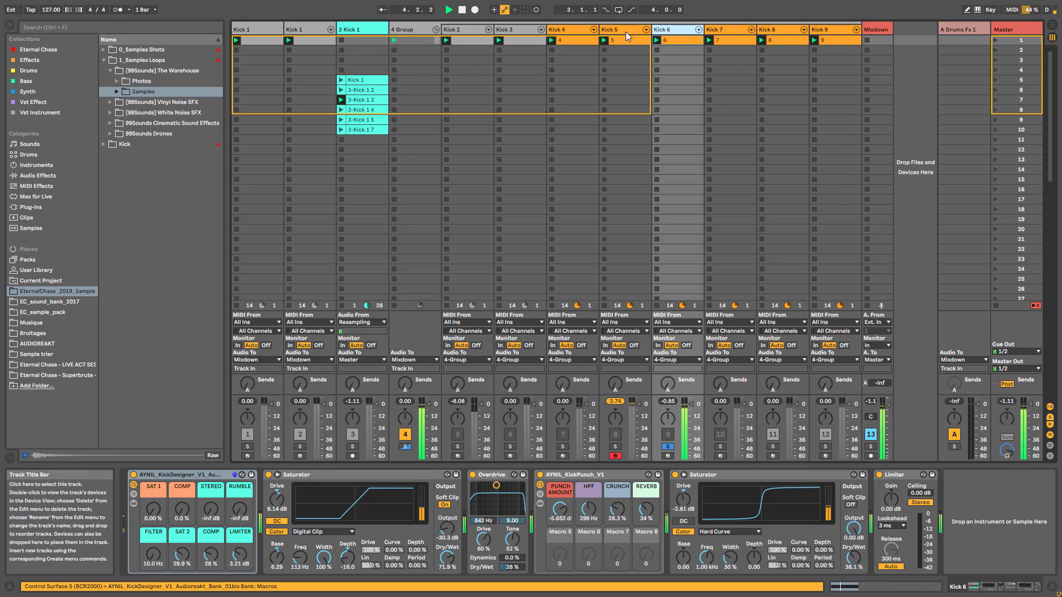
click(625, 32)
click(664, 32)
key(space)
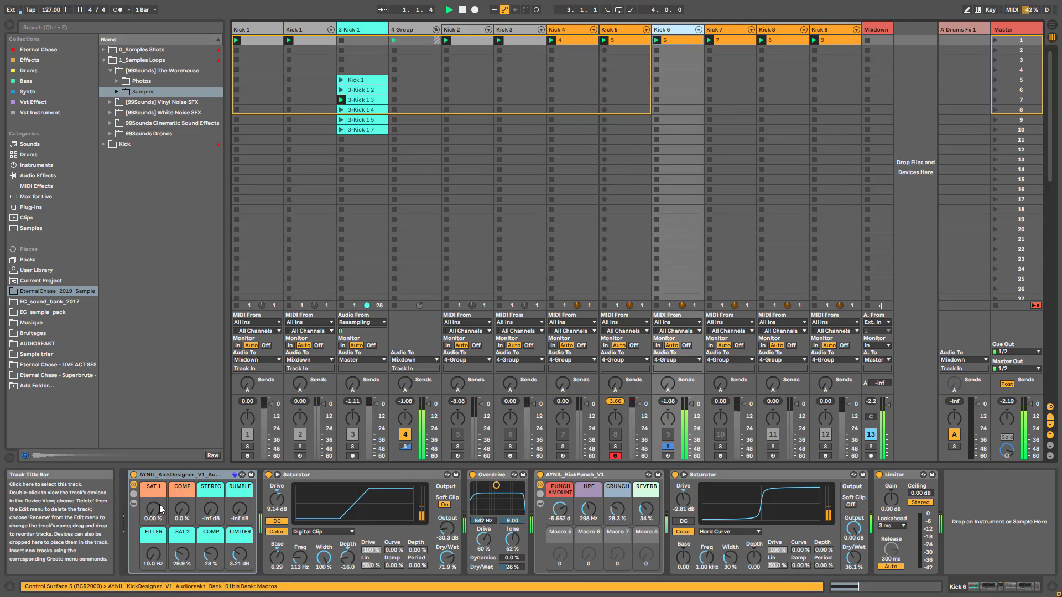
click(134, 504)
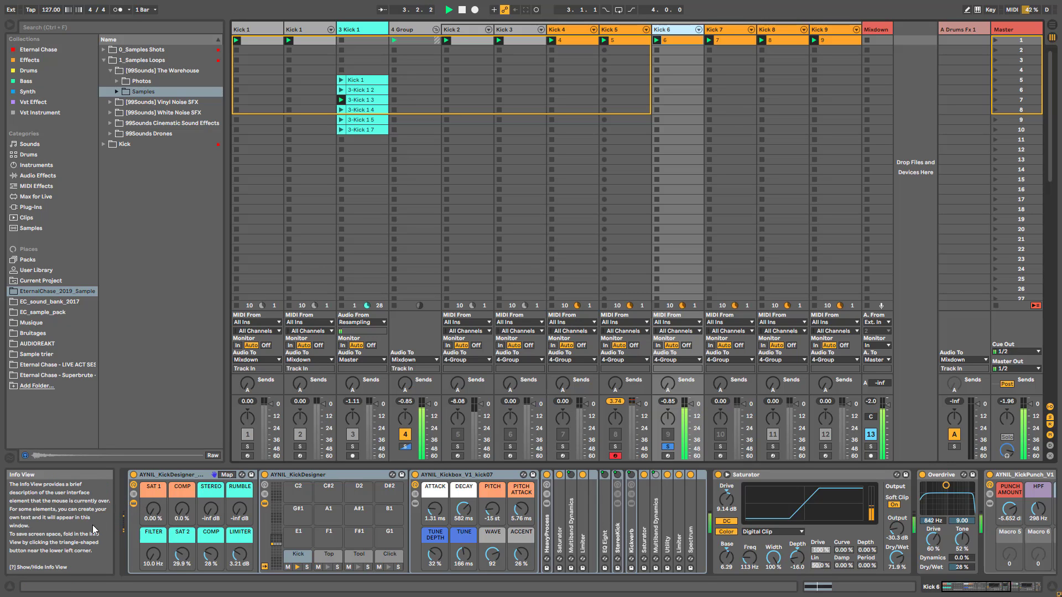
click(134, 504)
Audition the Kick 4 track on its own, clear its solo and stop playback.
click(562, 446)
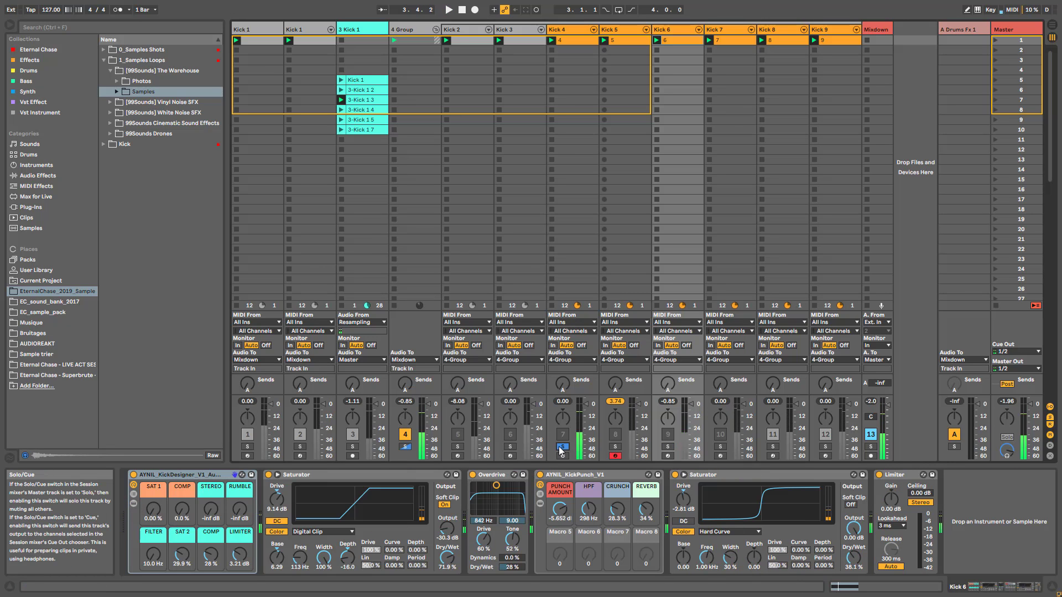
key(space)
click(562, 447)
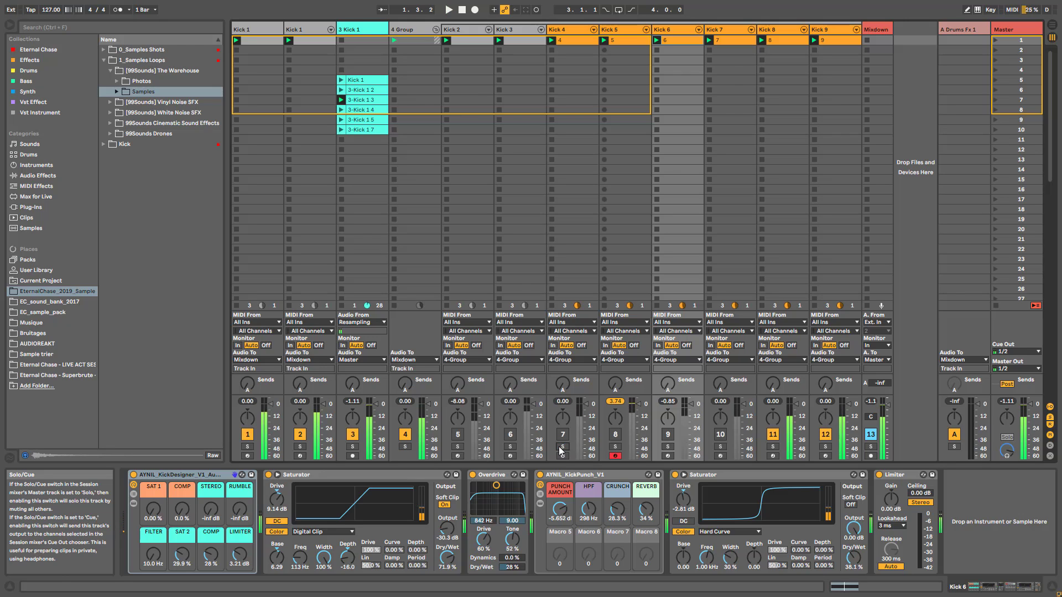
click(462, 9)
Fold the 4 Group track and display the devices of the second Kick 1 track.
click(436, 30)
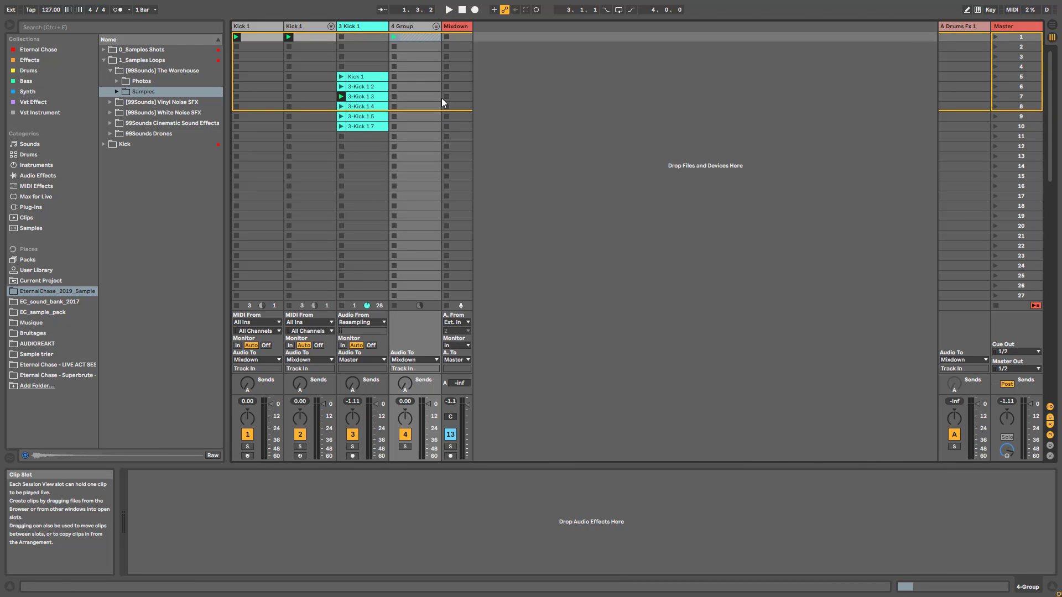
click(313, 25)
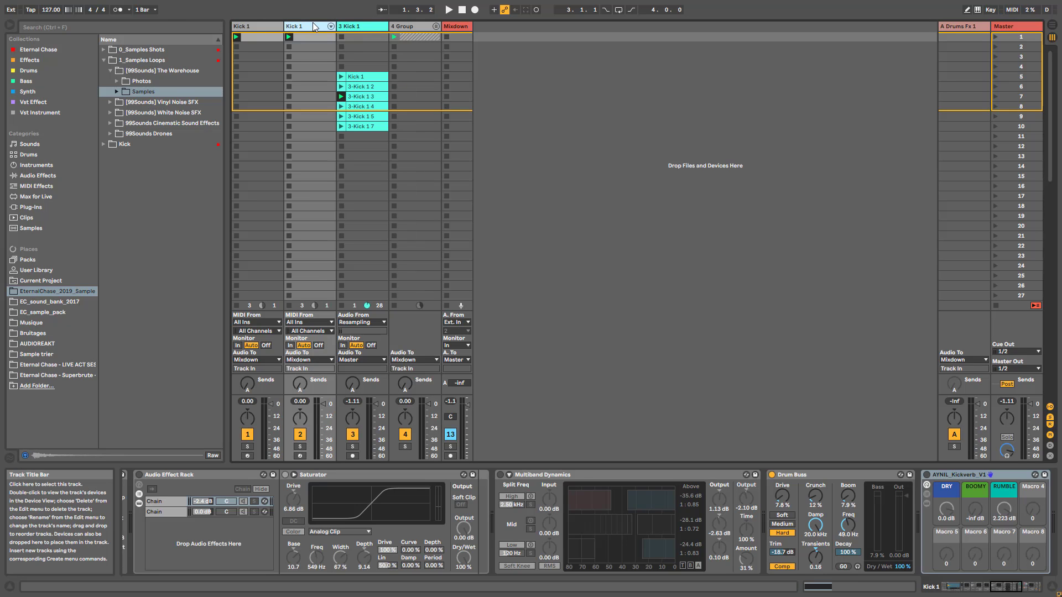